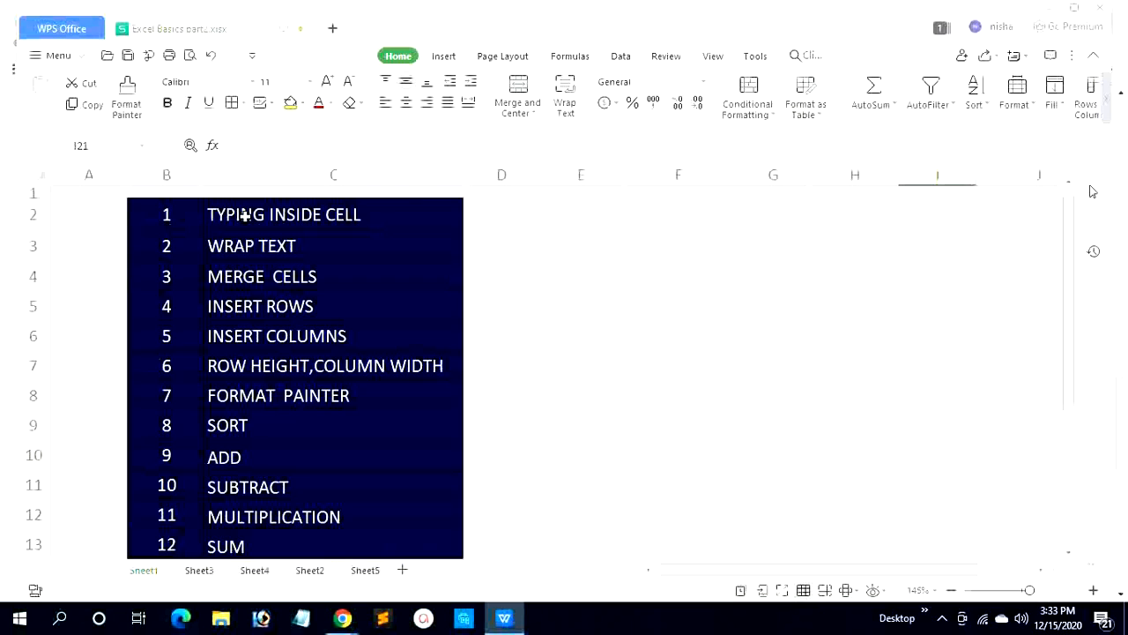
- Enter the text "First" in cell E3
{"action": "left_click", "coordinate": [245, 214]}
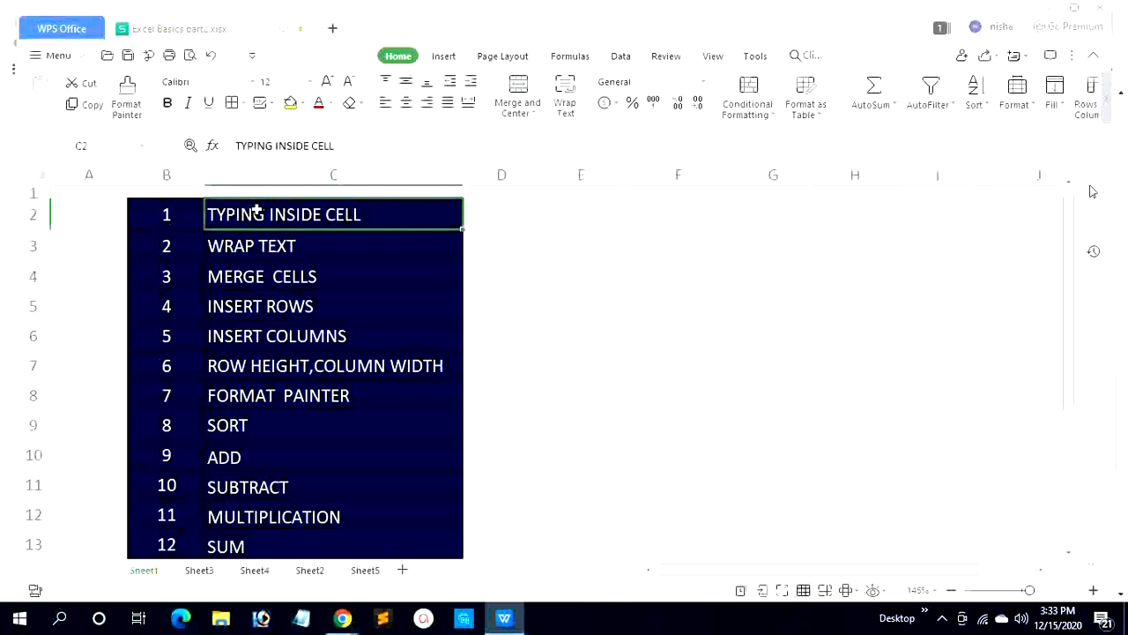
{"action": "left_click", "coordinate": [603, 247]}
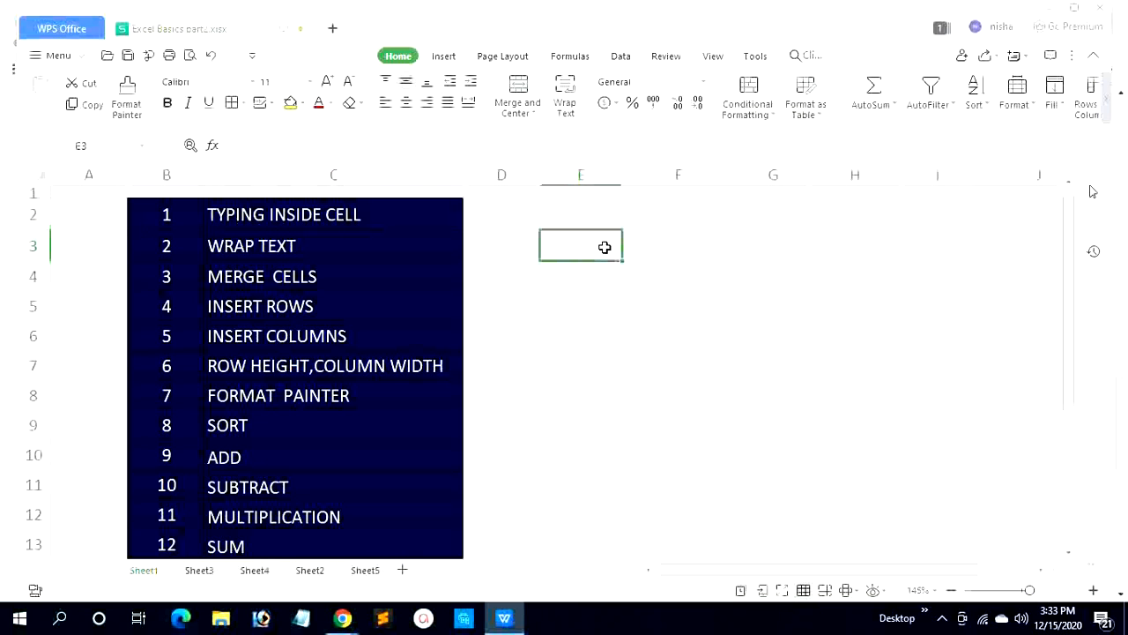
{"action": "type", "text": "First"}
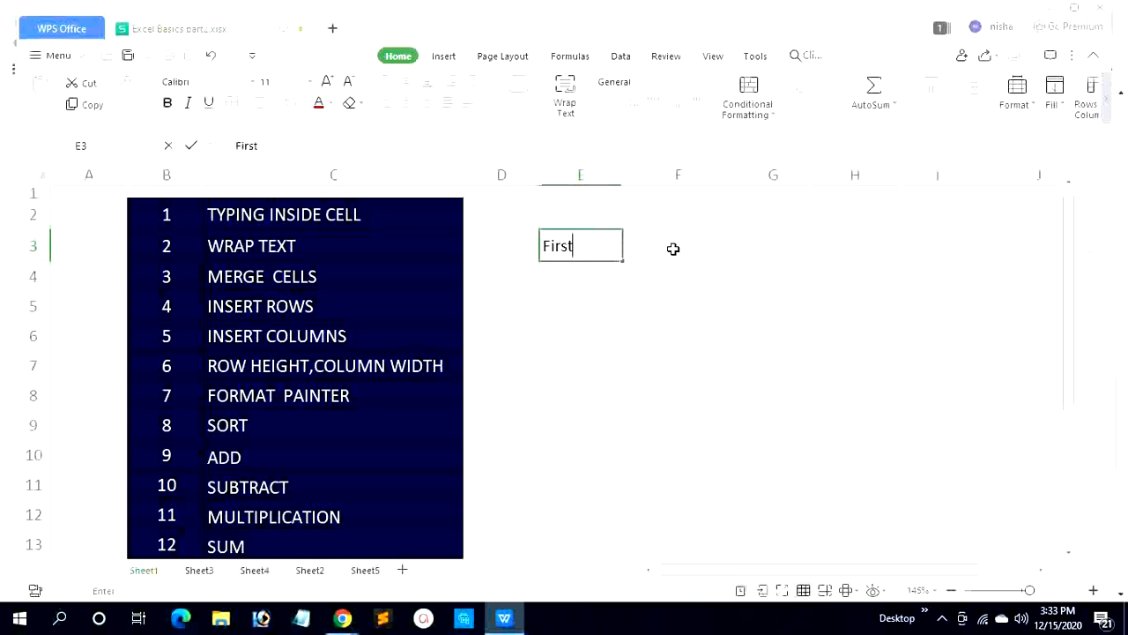
{"action": "left_click", "coordinate": [708, 247]}
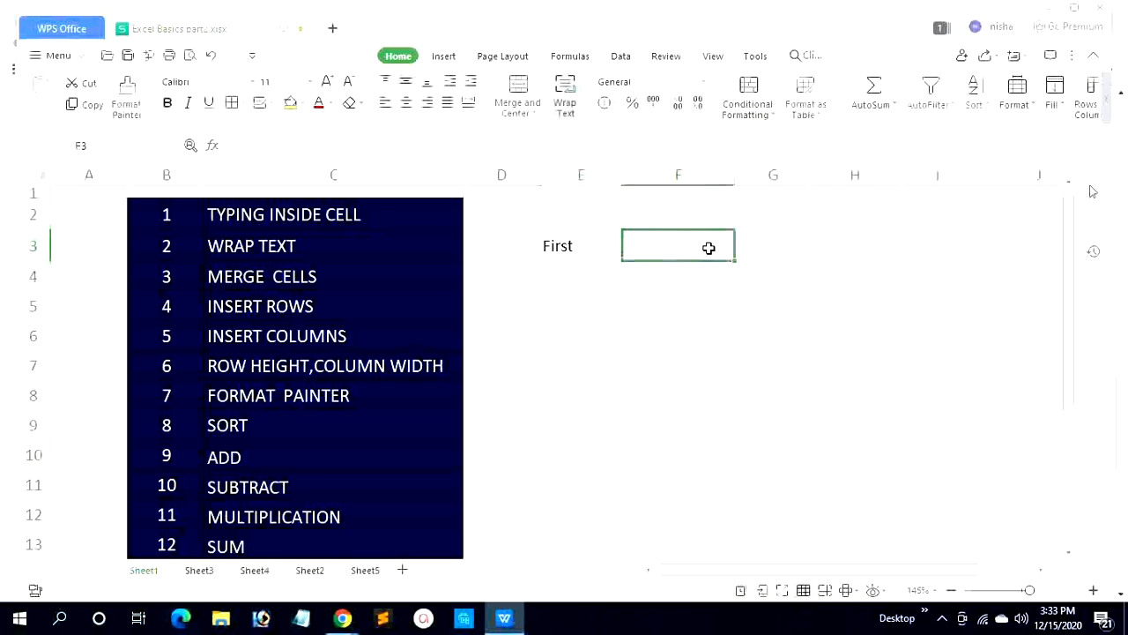
- Overwrite the contents of cell E3 with "Name"
{"action": "left_click", "coordinate": [589, 248]}
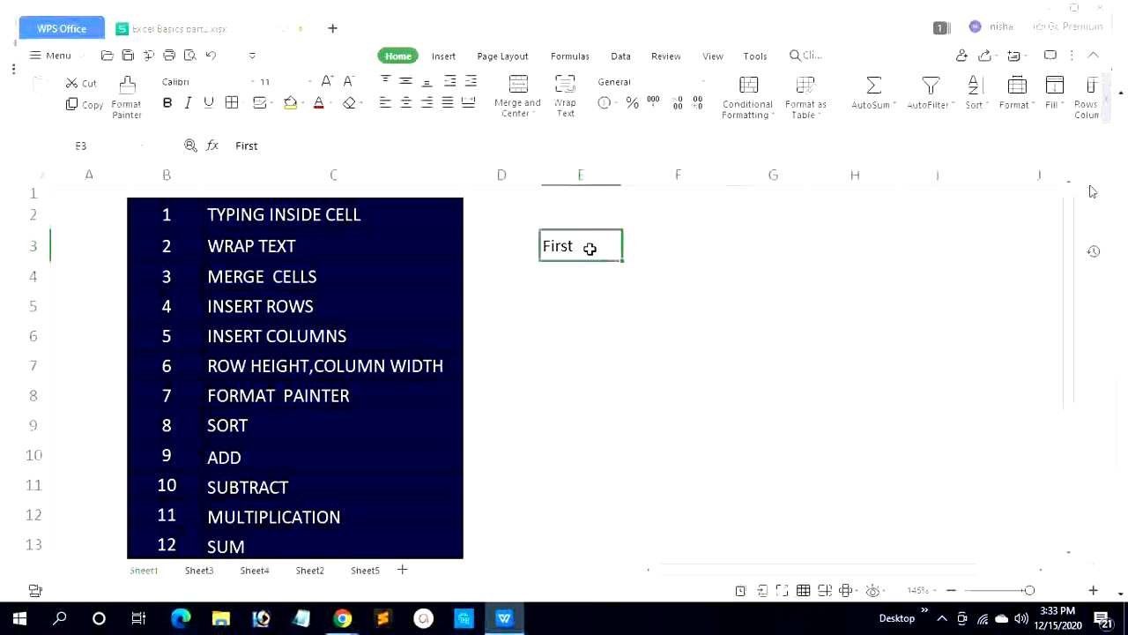
{"action": "type", "text": "Name"}
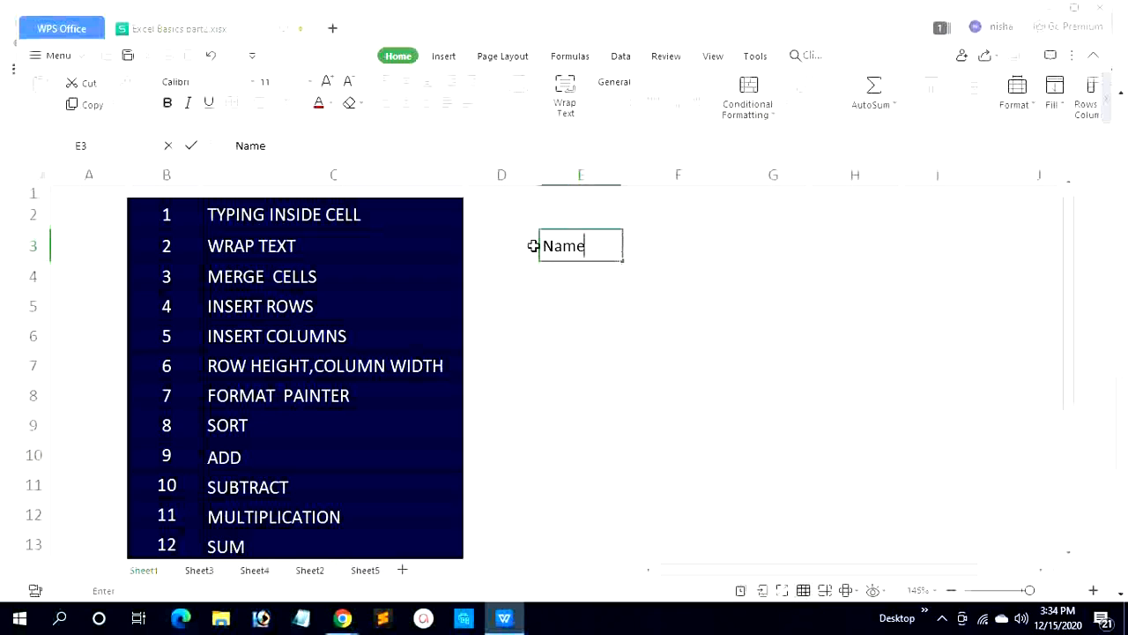
{"action": "left_click", "coordinate": [701, 250]}
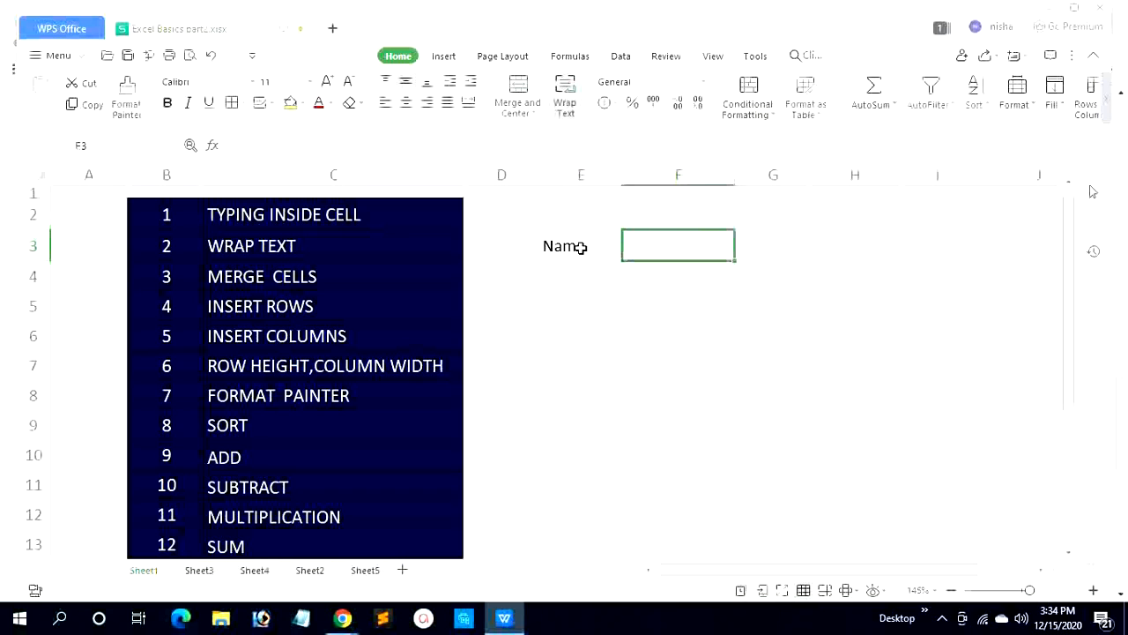
- Edit cell E3 in place, inserting "First" before the existing word so it reads "First Name"
{"action": "left_click", "coordinate": [581, 248]}
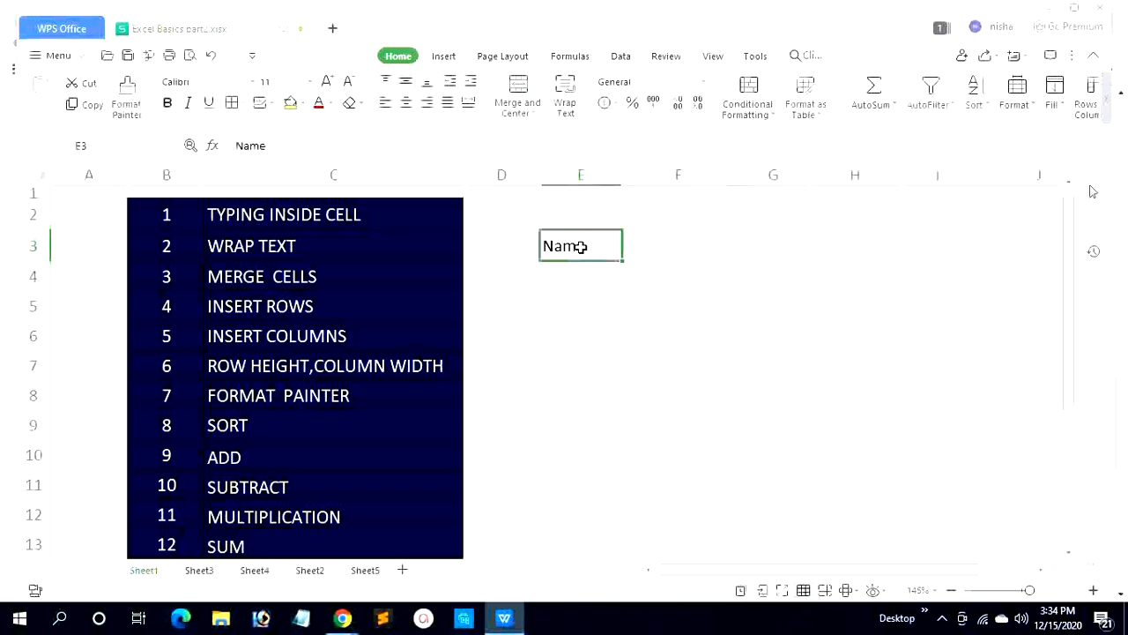
{"action": "double_click", "coordinate": [581, 246]}
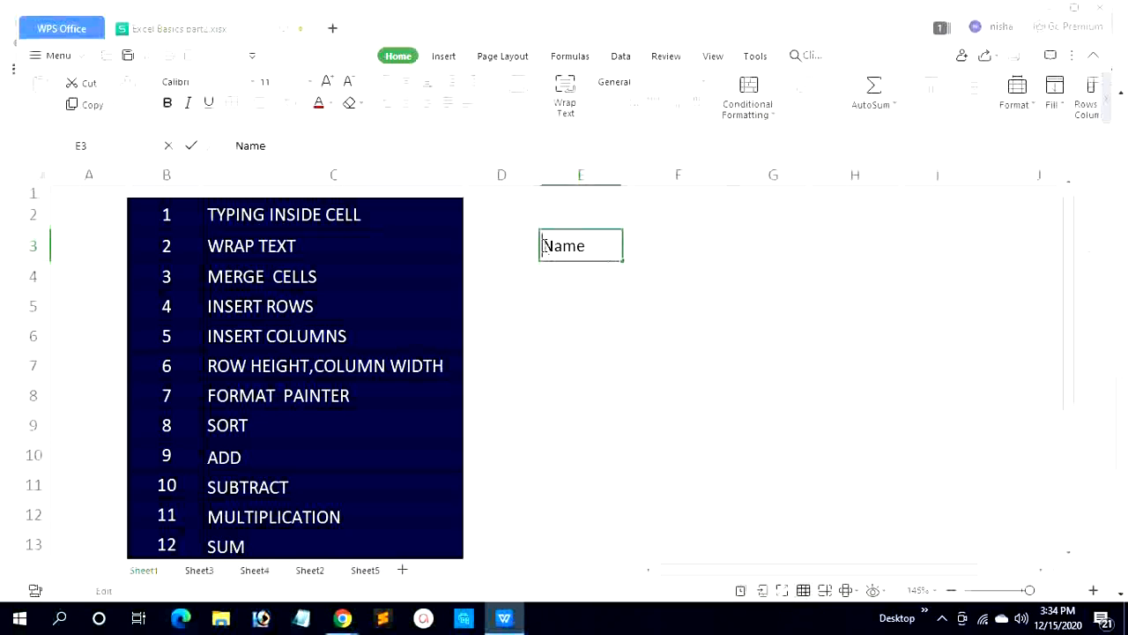
{"action": "type", "text": "First"}
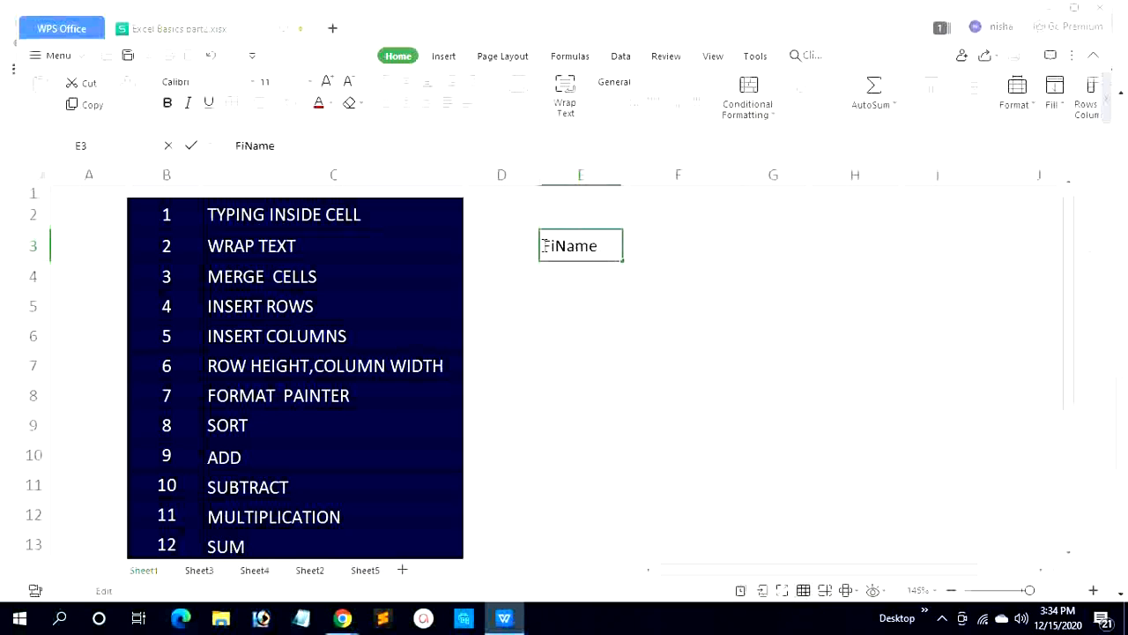
{"action": "key", "text": "alt+Return"}
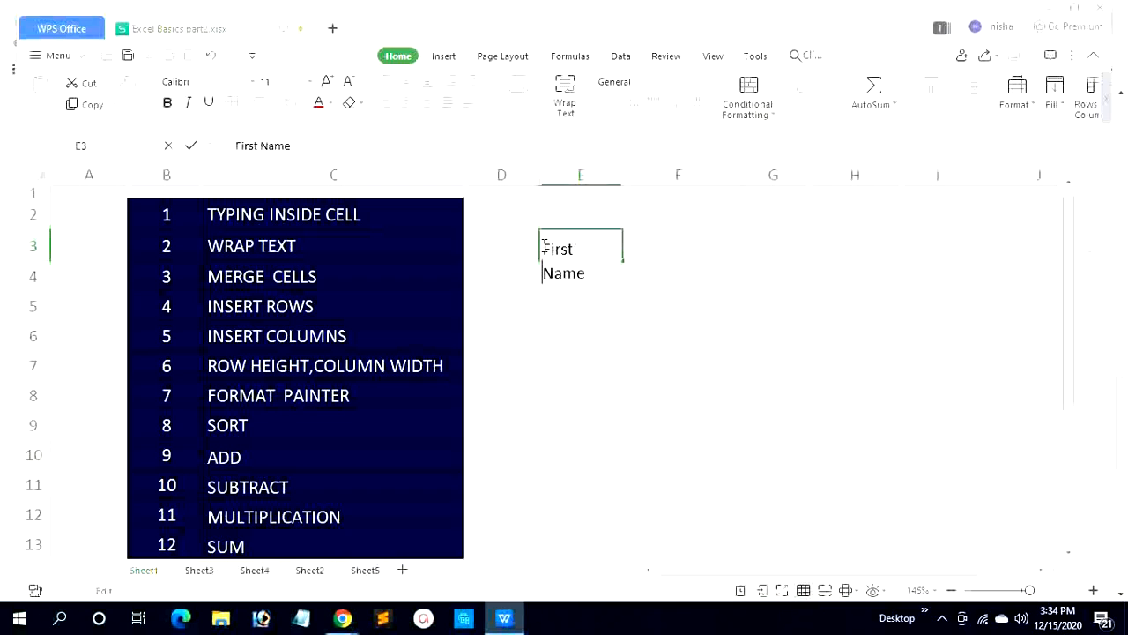
{"action": "left_click", "coordinate": [667, 273]}
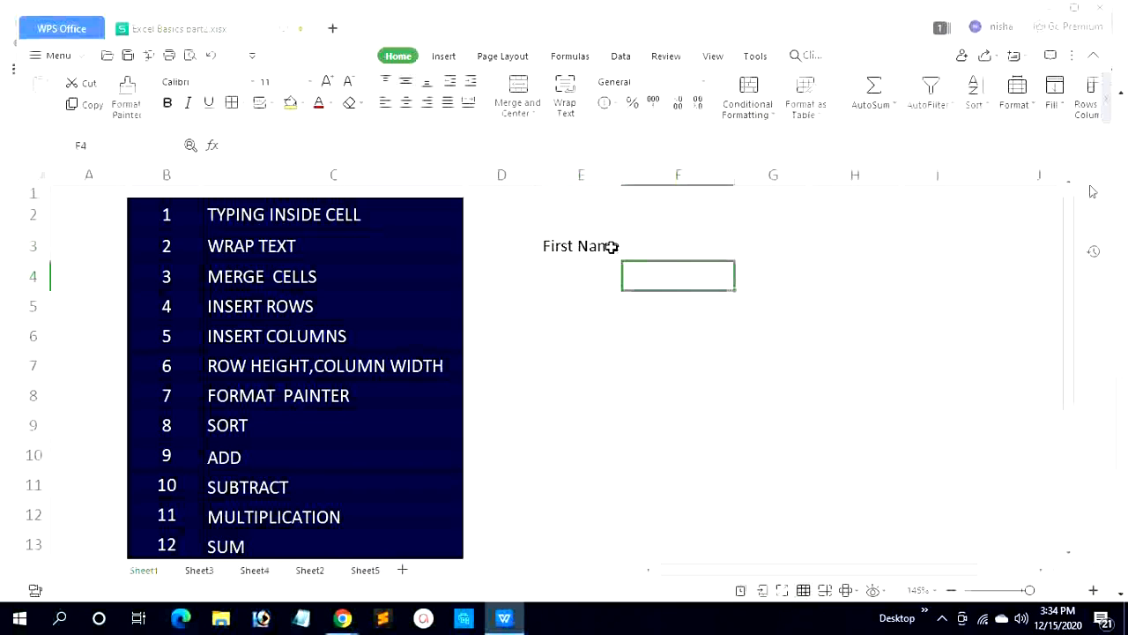
{"action": "left_click", "coordinate": [661, 250]}
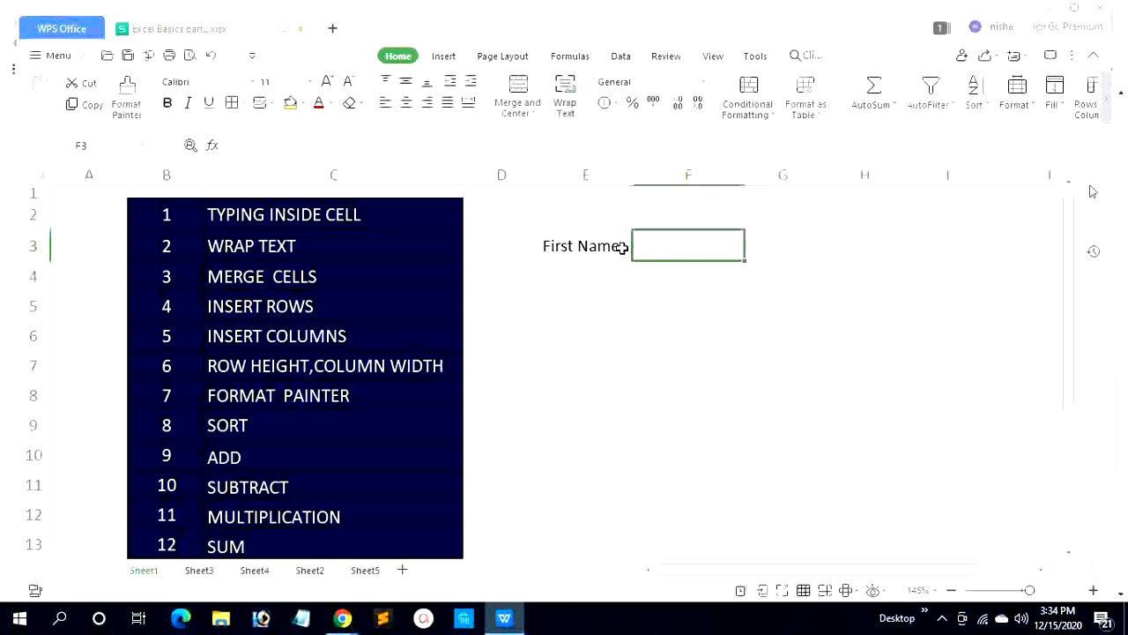
- Append "Details" to the text in cell E3 so it reads "First Name Details"
{"action": "double_click", "coordinate": [618, 246]}
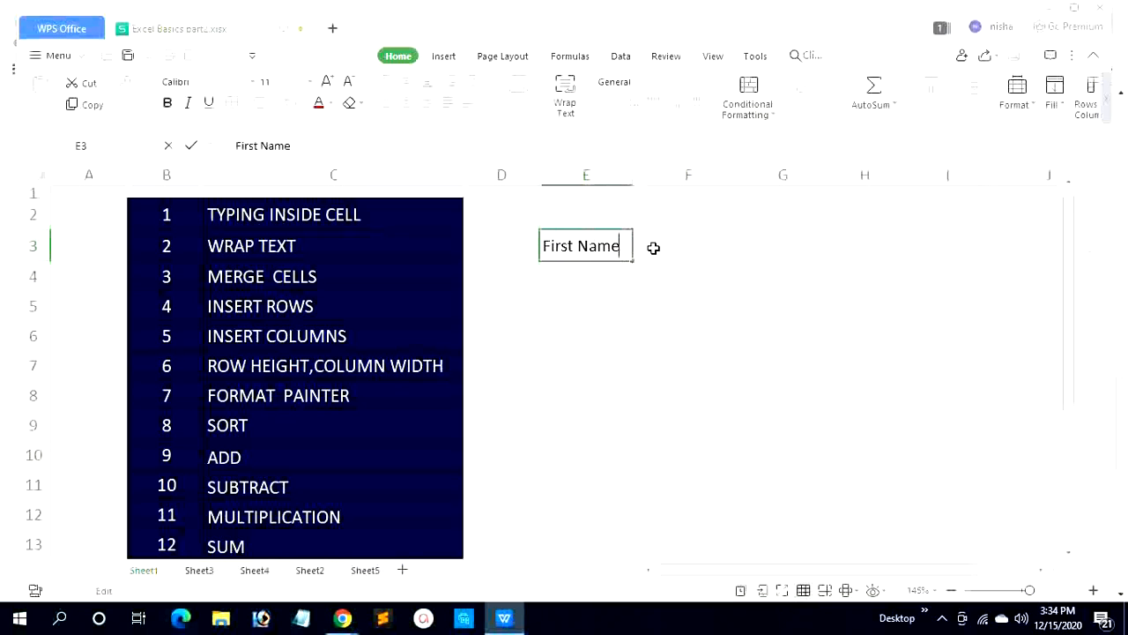
{"action": "type", "text": "Details"}
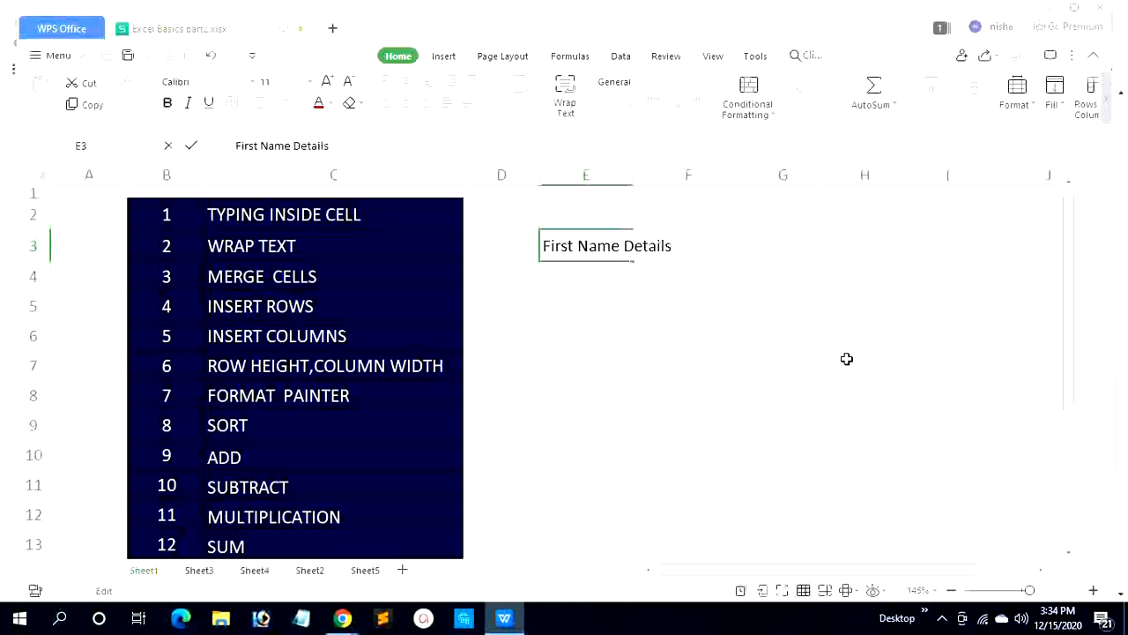
{"action": "left_click", "coordinate": [783, 257]}
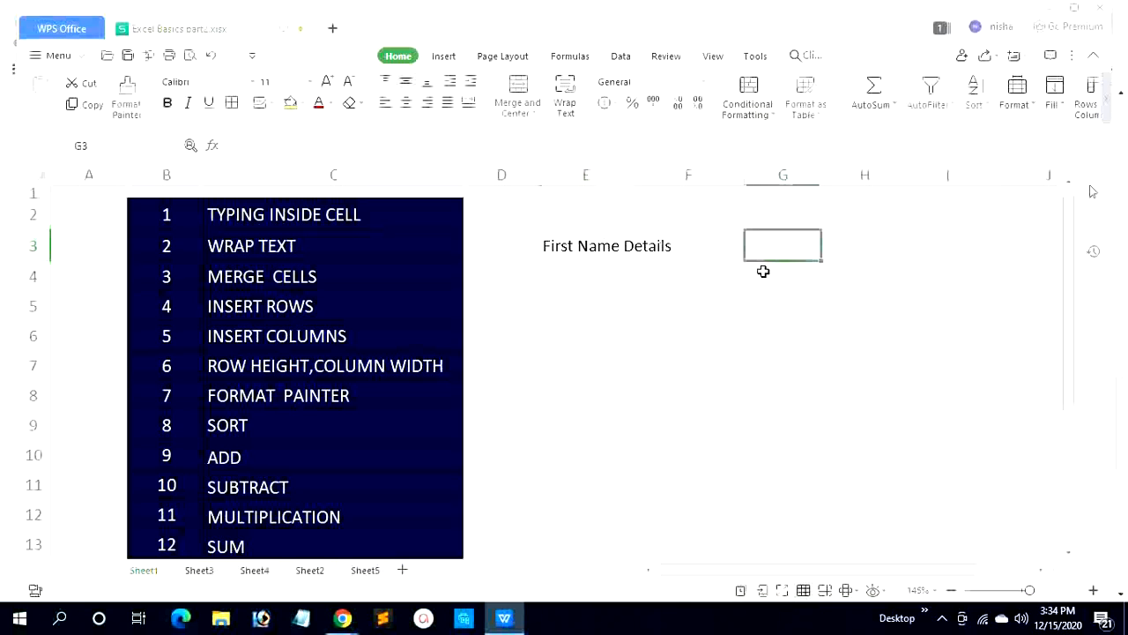
- Examine the contents of E3 and its neighbouring cells to see which cell holds the overflowing text
{"action": "left_click", "coordinate": [555, 245]}
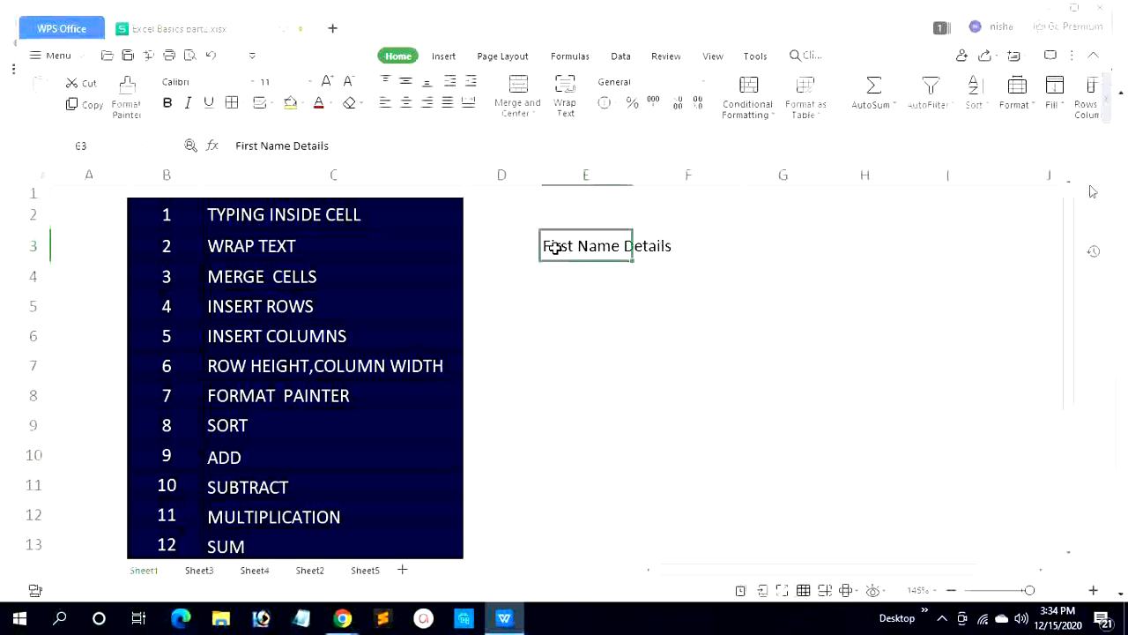
{"action": "left_click", "coordinate": [691, 277]}
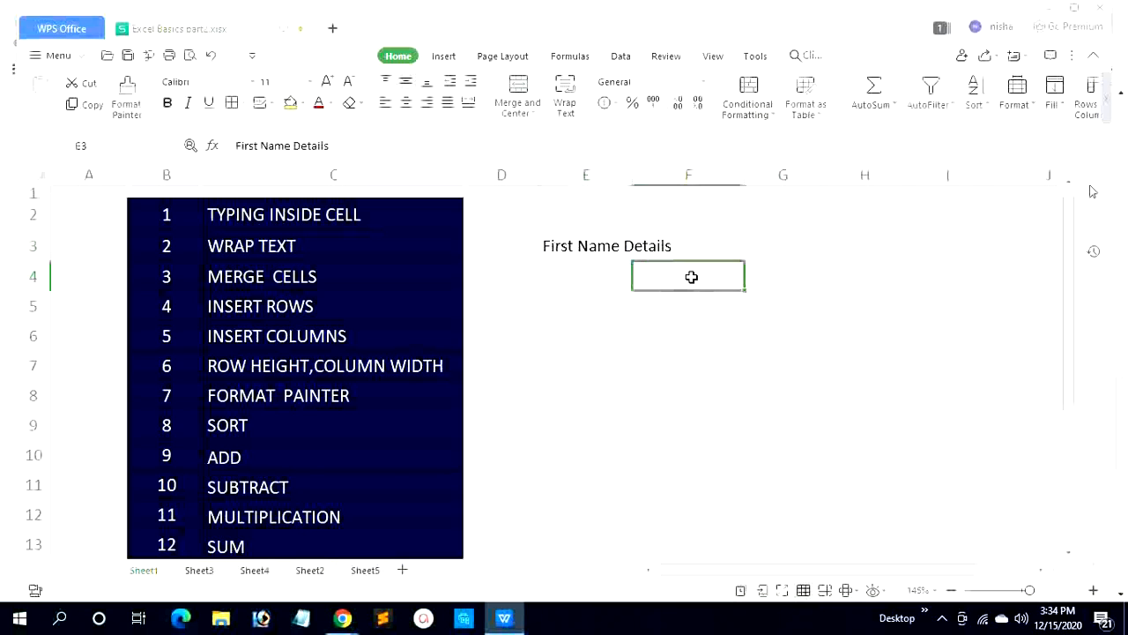
{"action": "left_click", "coordinate": [573, 249]}
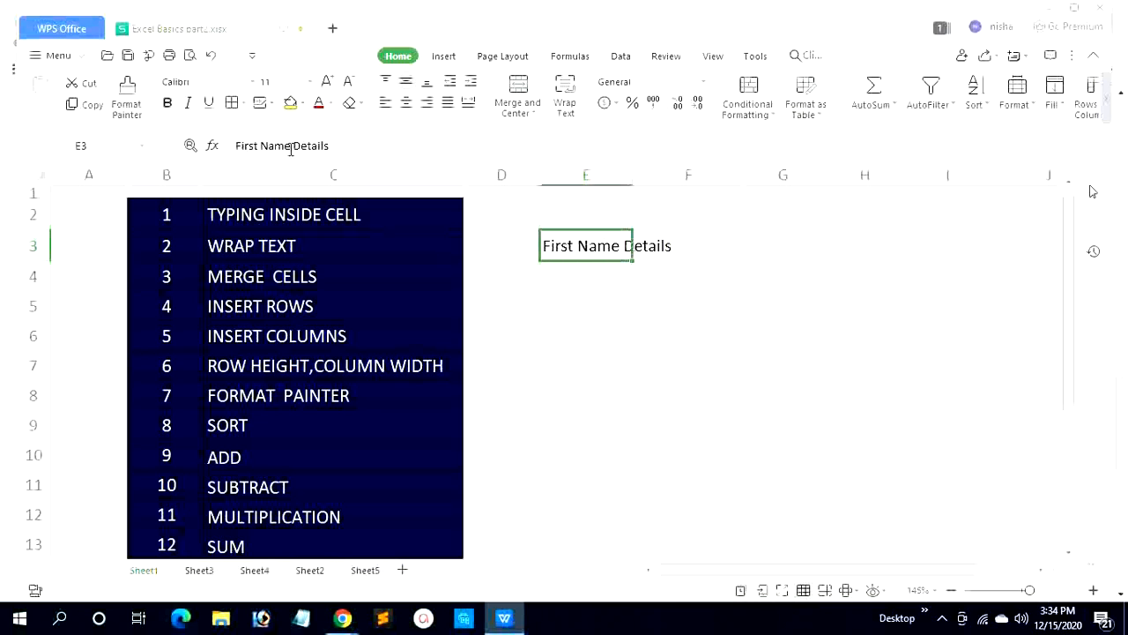
{"action": "left_click", "coordinate": [269, 215]}
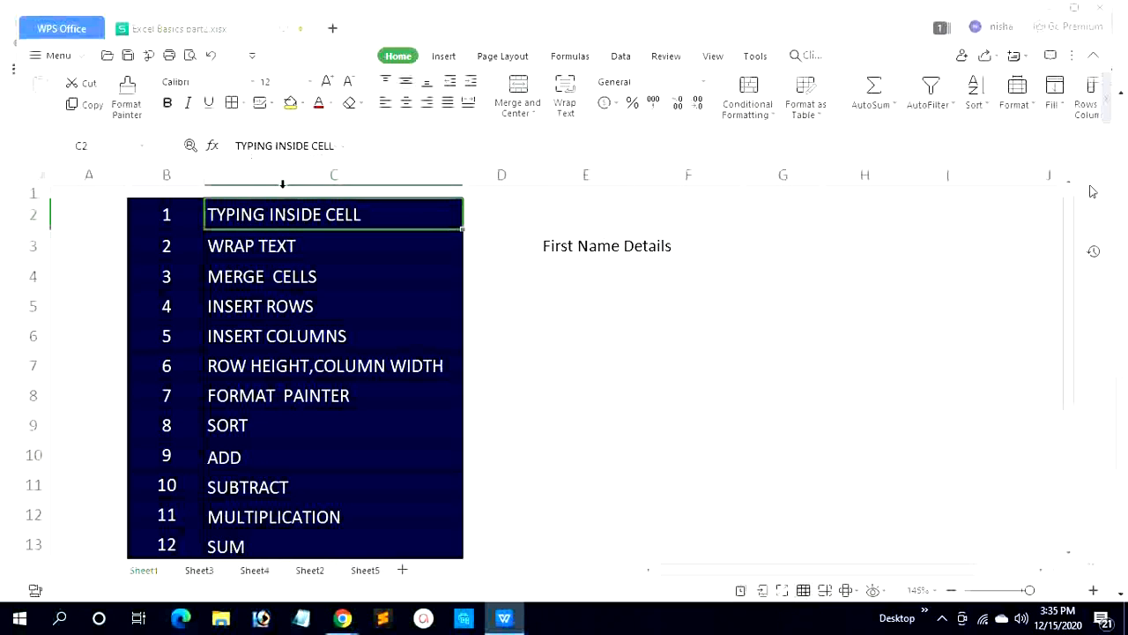
{"action": "left_click", "coordinate": [258, 253]}
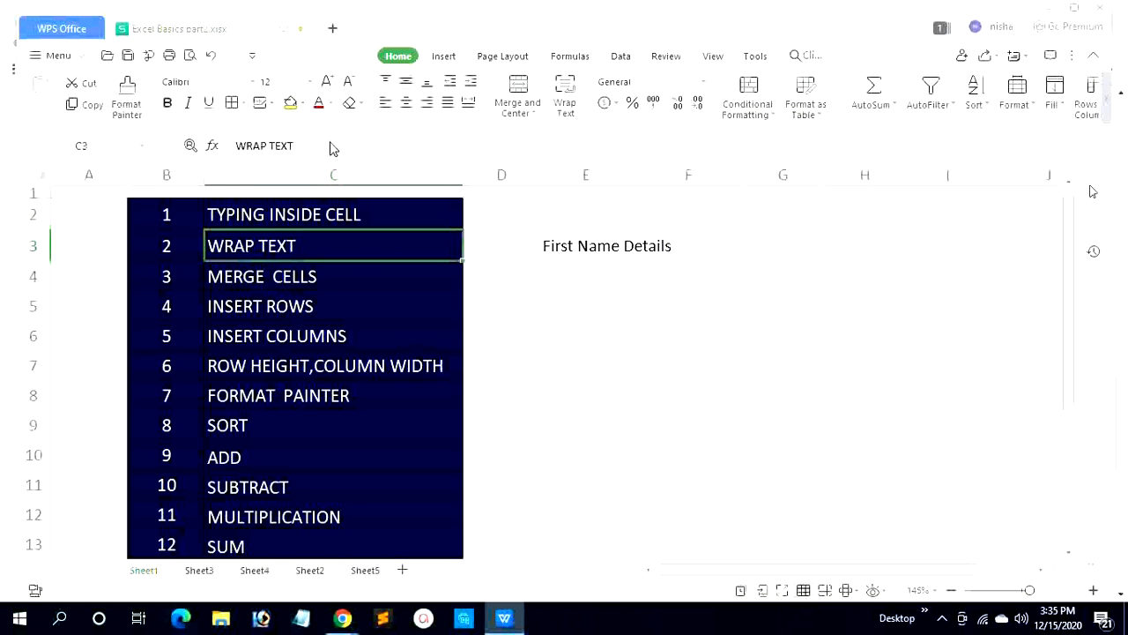
{"action": "left_click", "coordinate": [595, 255]}
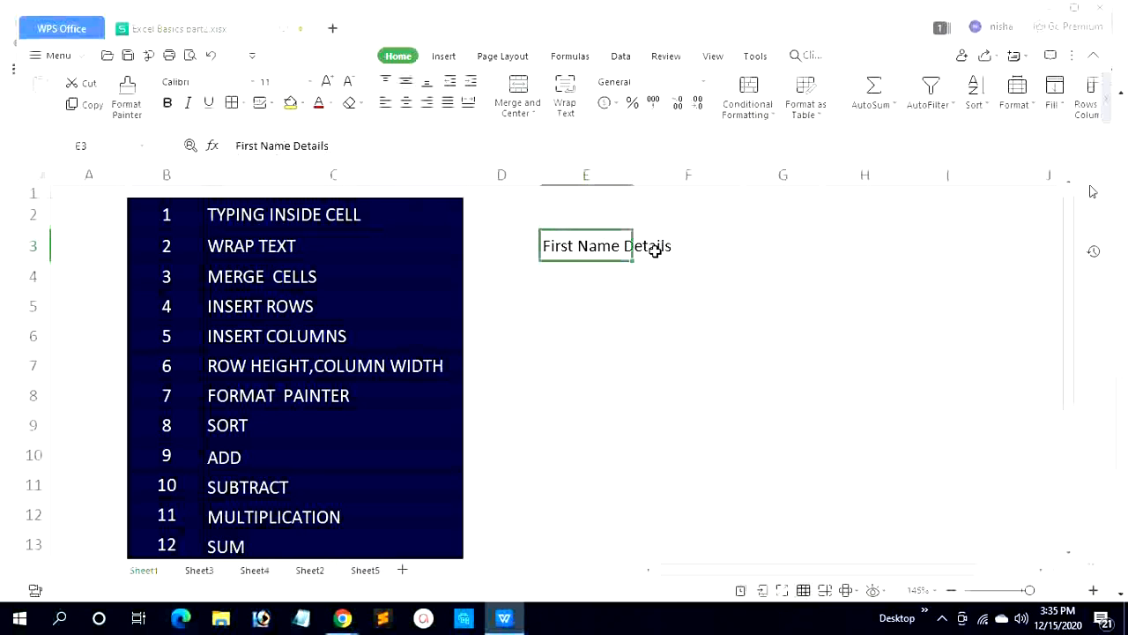
{"action": "left_click", "coordinate": [682, 249]}
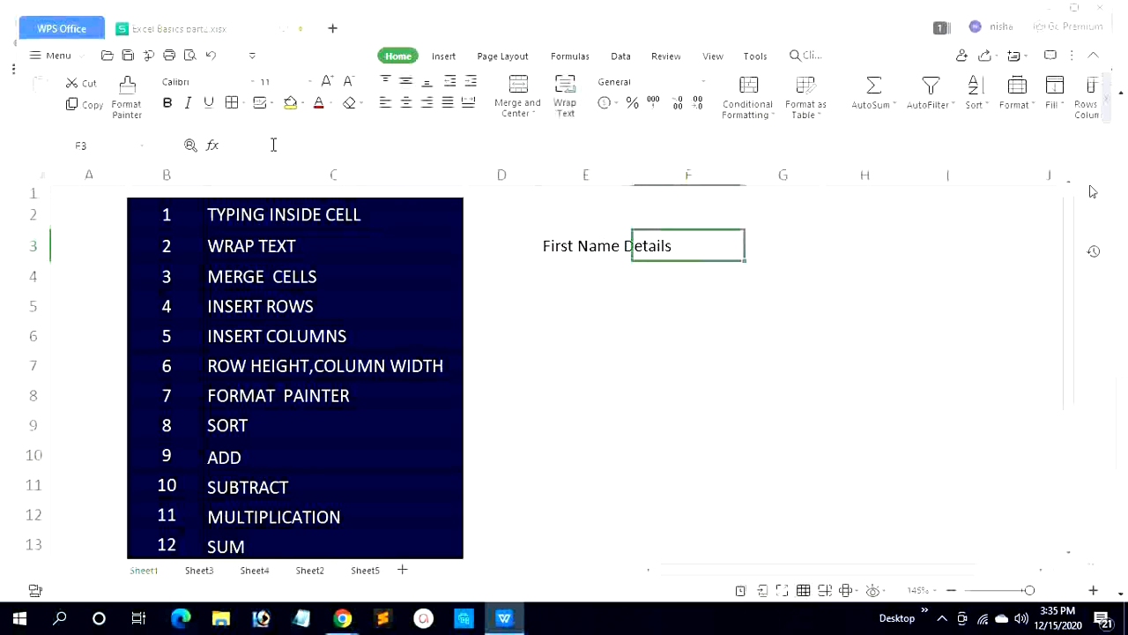
- Wrap the text in cell E3 and increase the height of row 3 to fit two lines
{"action": "left_click", "coordinate": [582, 247]}
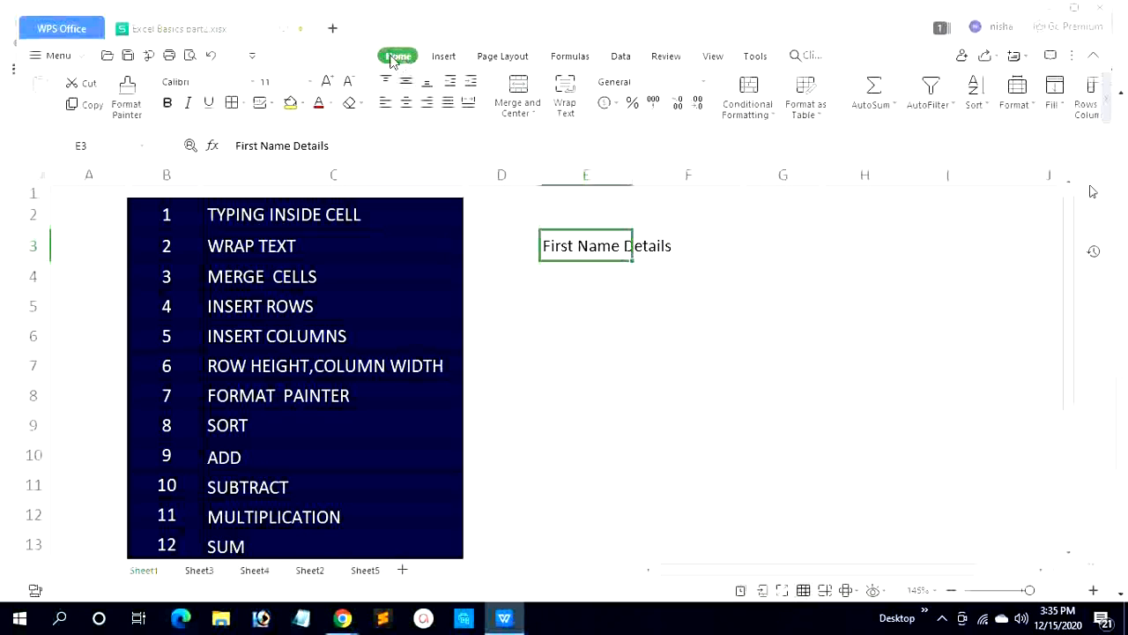
{"action": "left_click", "coordinate": [569, 111]}
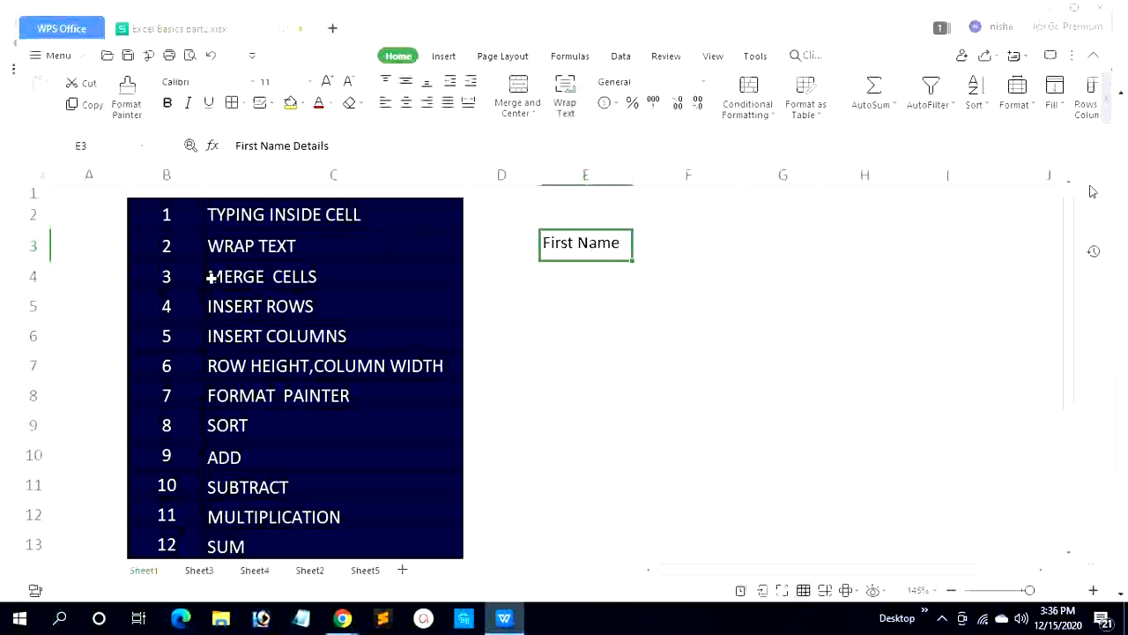
{"action": "left_click_drag", "start_coordinate": [48, 261], "coordinate": [43, 279]}
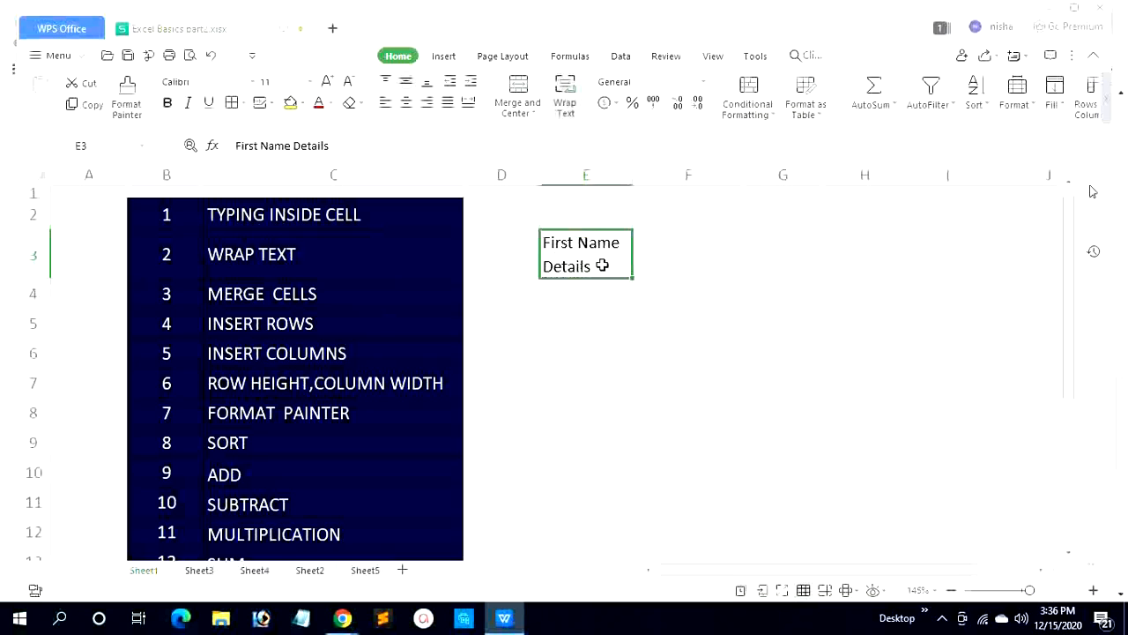
- Examine the cells of row 3 beside the wrapped text, from E3 across to I3
{"action": "left_click", "coordinate": [700, 257]}
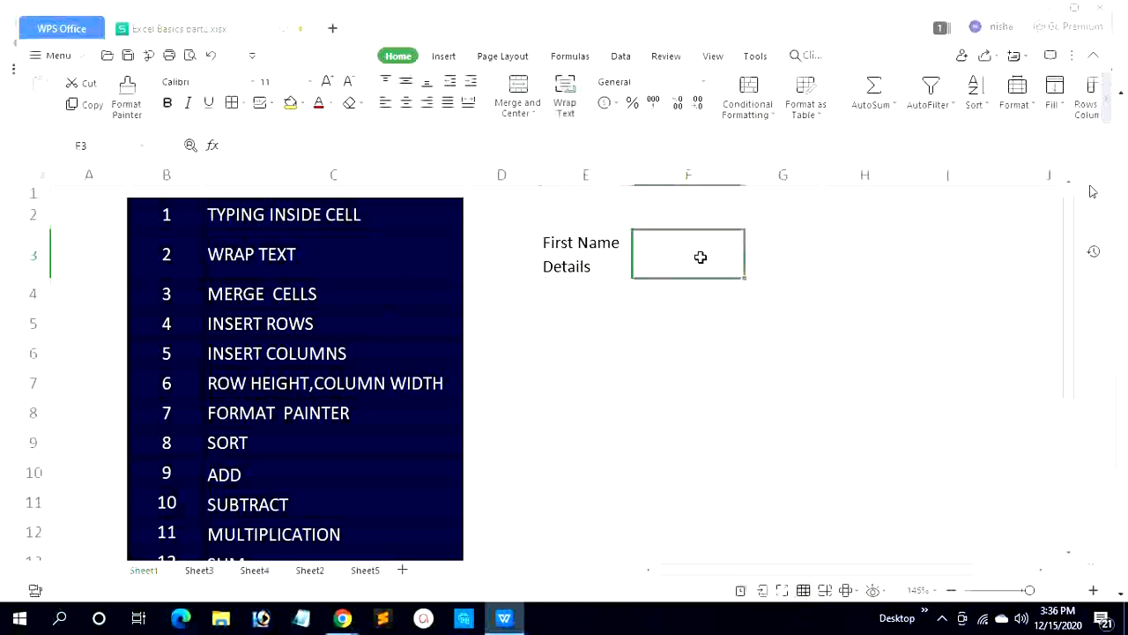
{"action": "left_click", "coordinate": [784, 255]}
{"action": "left_click", "coordinate": [873, 256]}
{"action": "left_click", "coordinate": [940, 257]}
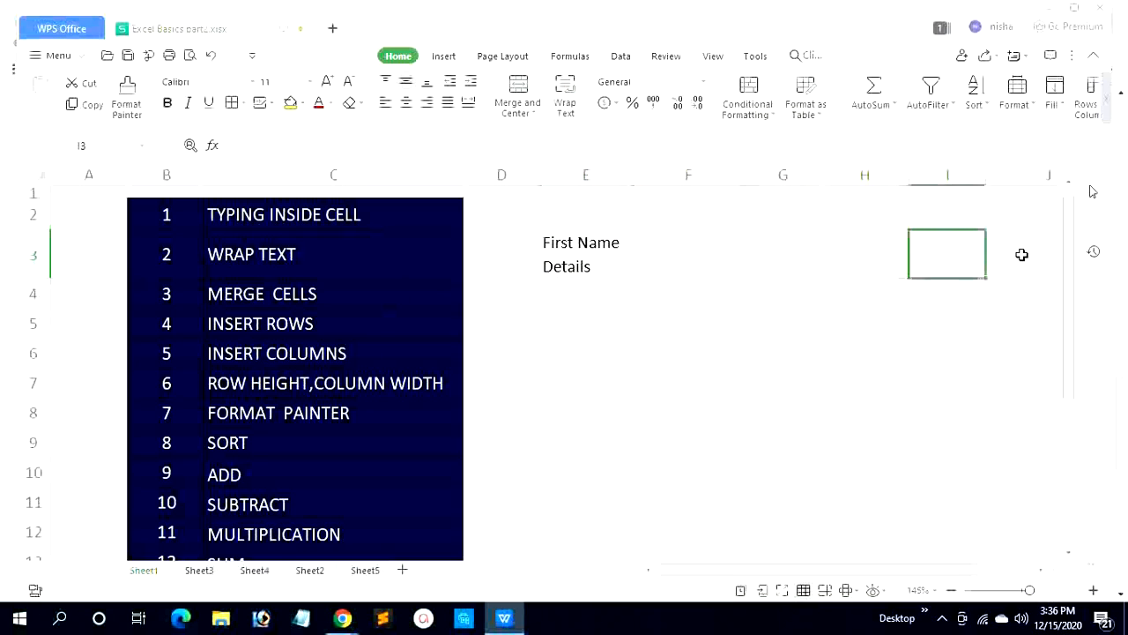
{"action": "left_click", "coordinate": [584, 266]}
{"action": "left_click", "coordinate": [673, 257]}
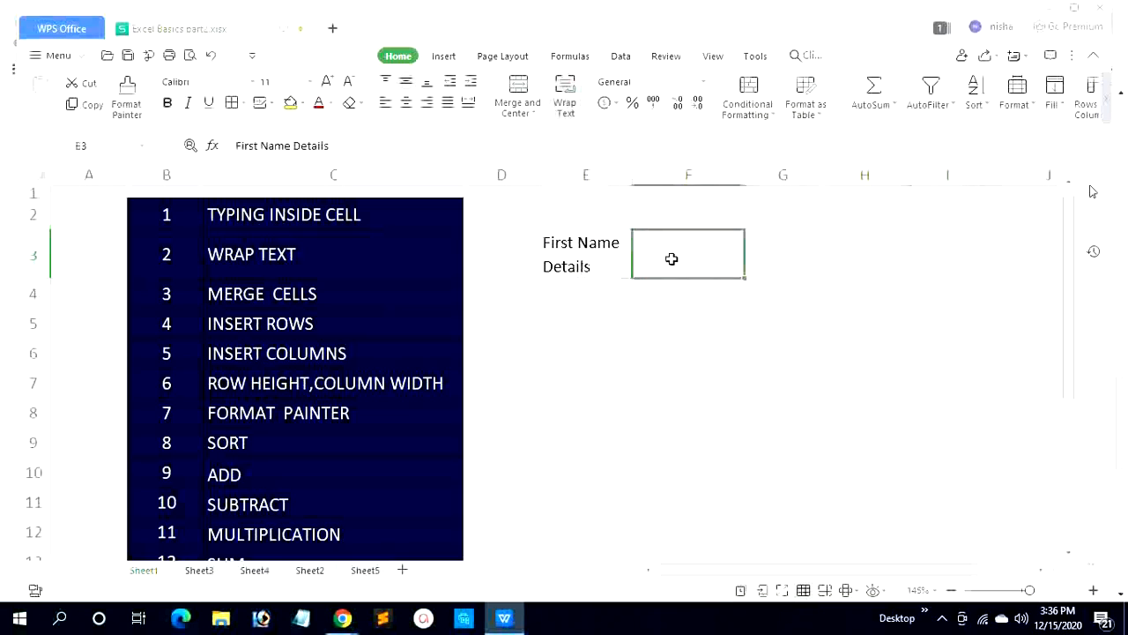
{"action": "left_click", "coordinate": [778, 257]}
{"action": "left_click", "coordinate": [855, 257]}
{"action": "left_click", "coordinate": [954, 256]}
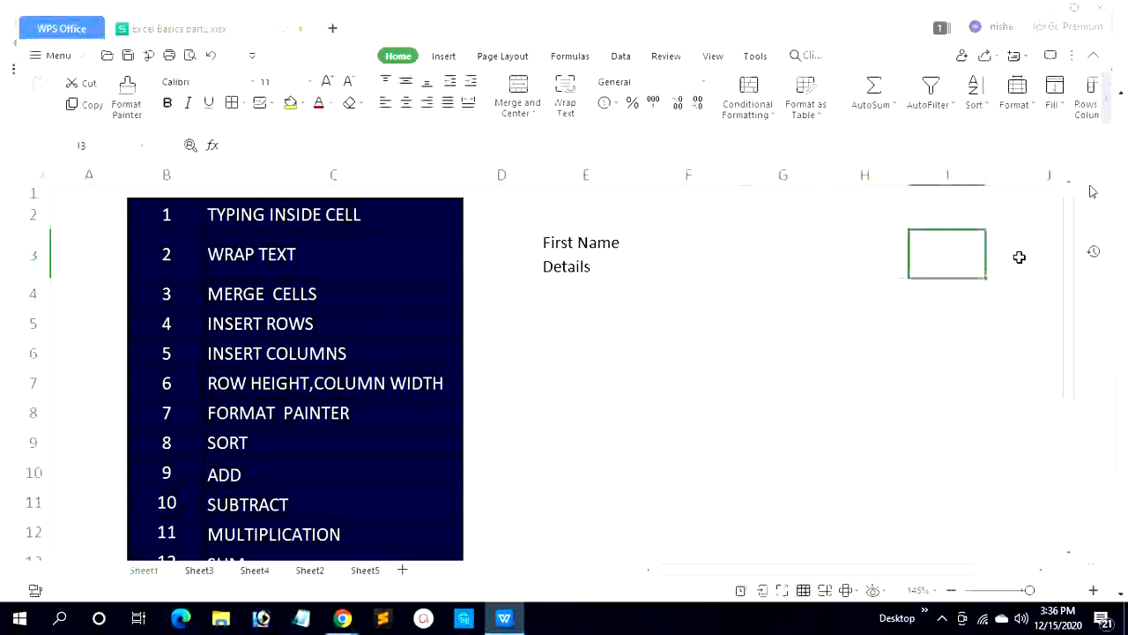
- Widen column E until "First Name Details" in E3 fits on a single line
{"action": "left_click", "coordinate": [574, 264]}
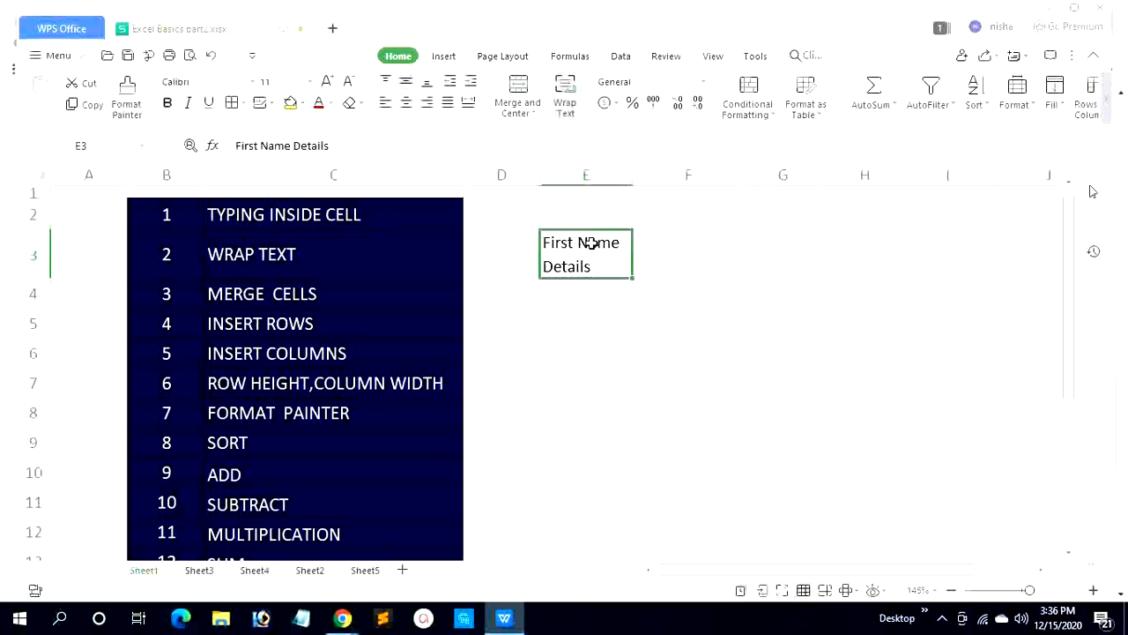
{"action": "left_click", "coordinate": [586, 171]}
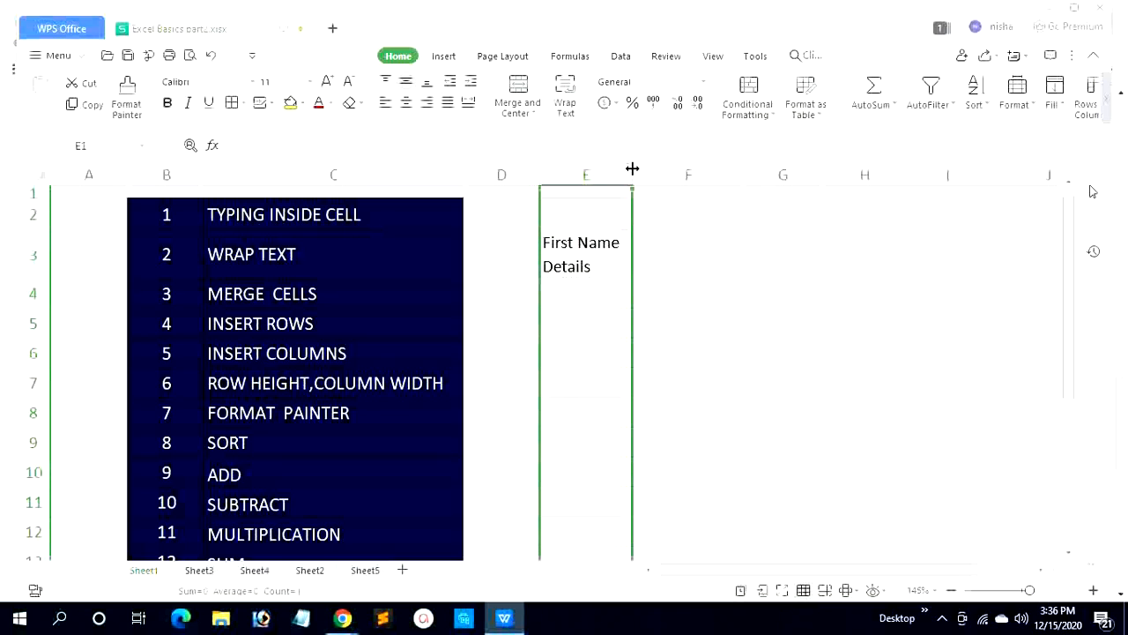
{"action": "left_click_drag", "start_coordinate": [633, 170], "coordinate": [706, 172]}
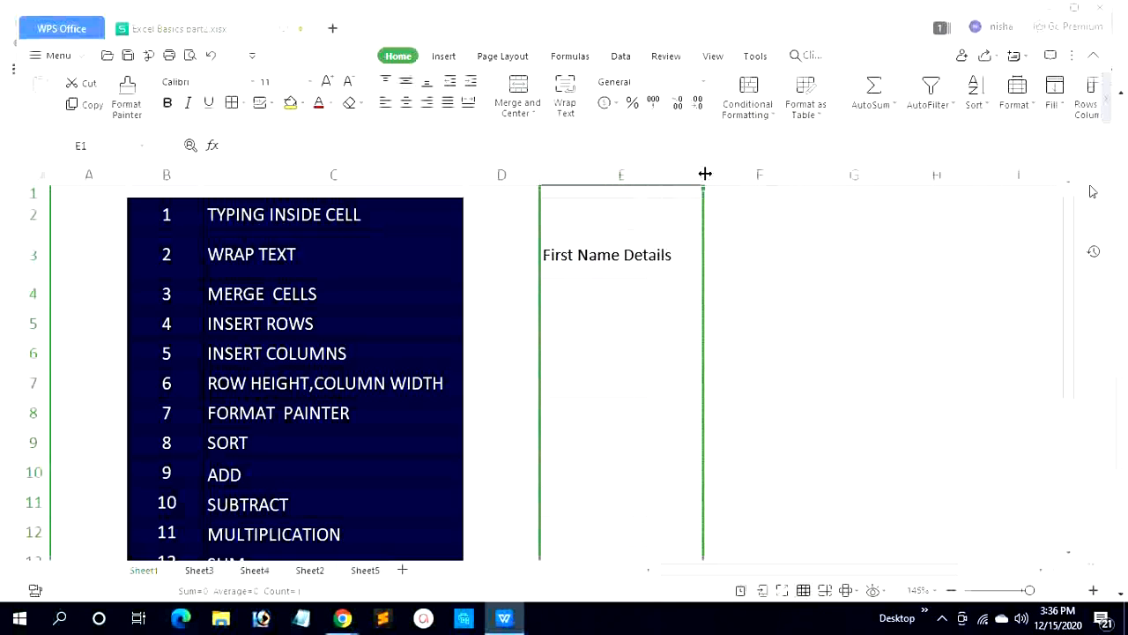
{"action": "left_click", "coordinate": [558, 256]}
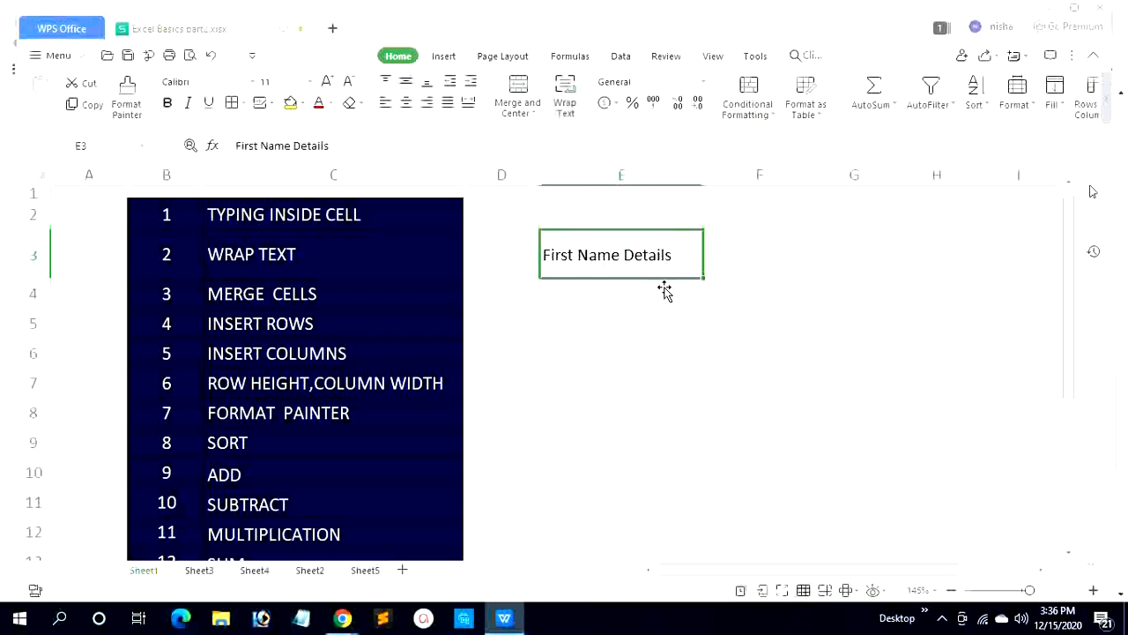
{"action": "left_click", "coordinate": [632, 297]}
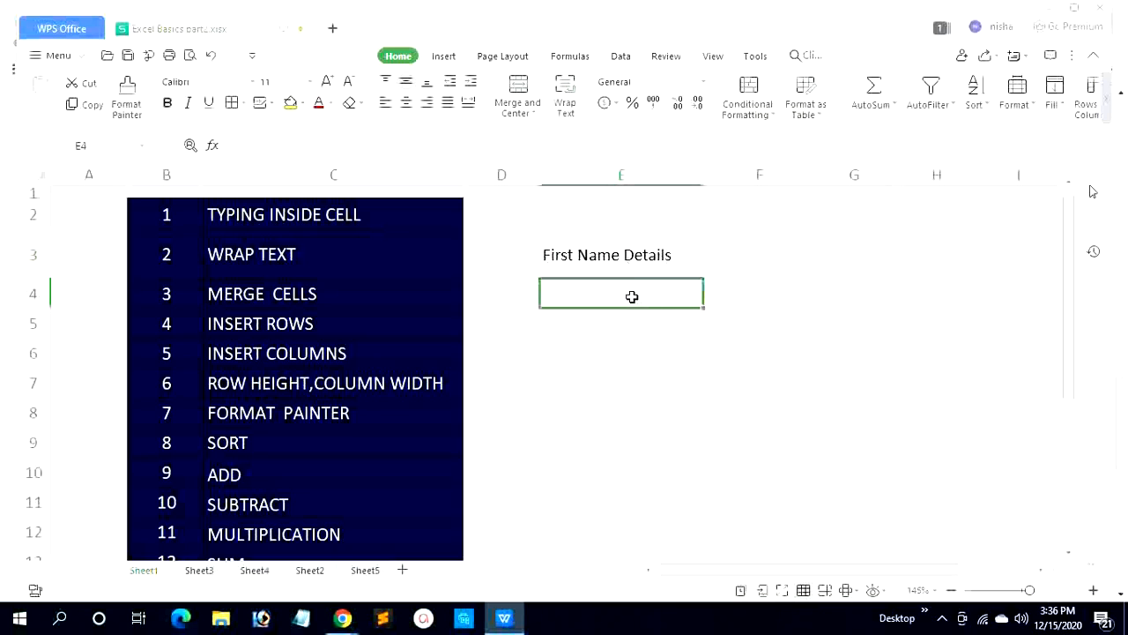
- Undo the widening of column E, the height change of row 3 and the text wrap in E3
{"action": "left_click", "coordinate": [632, 322]}
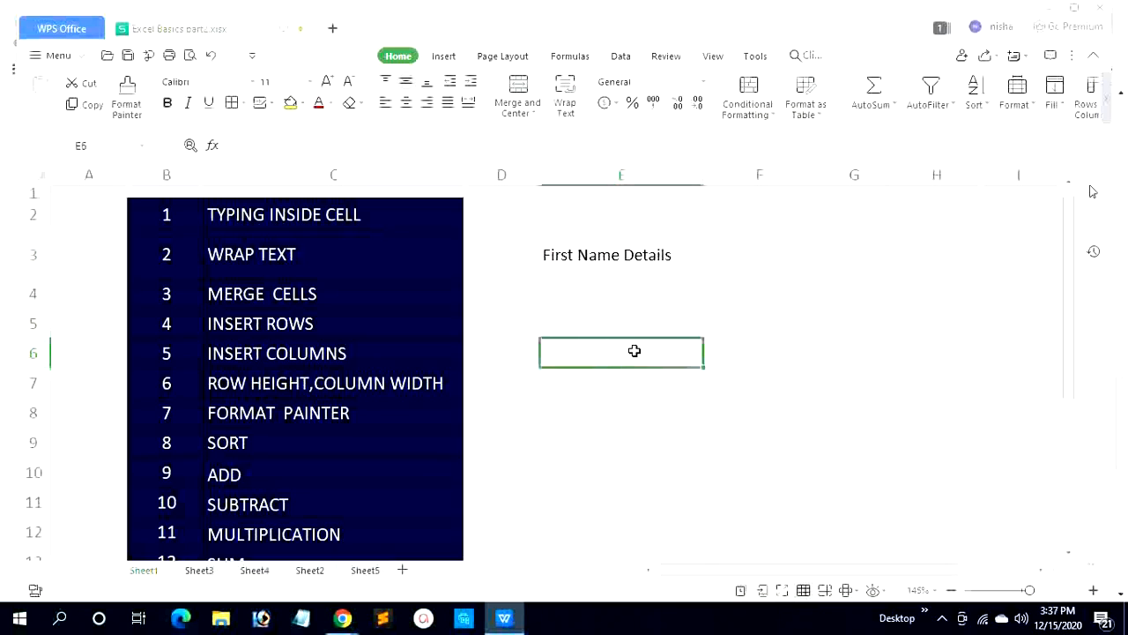
{"action": "left_click", "coordinate": [621, 182]}
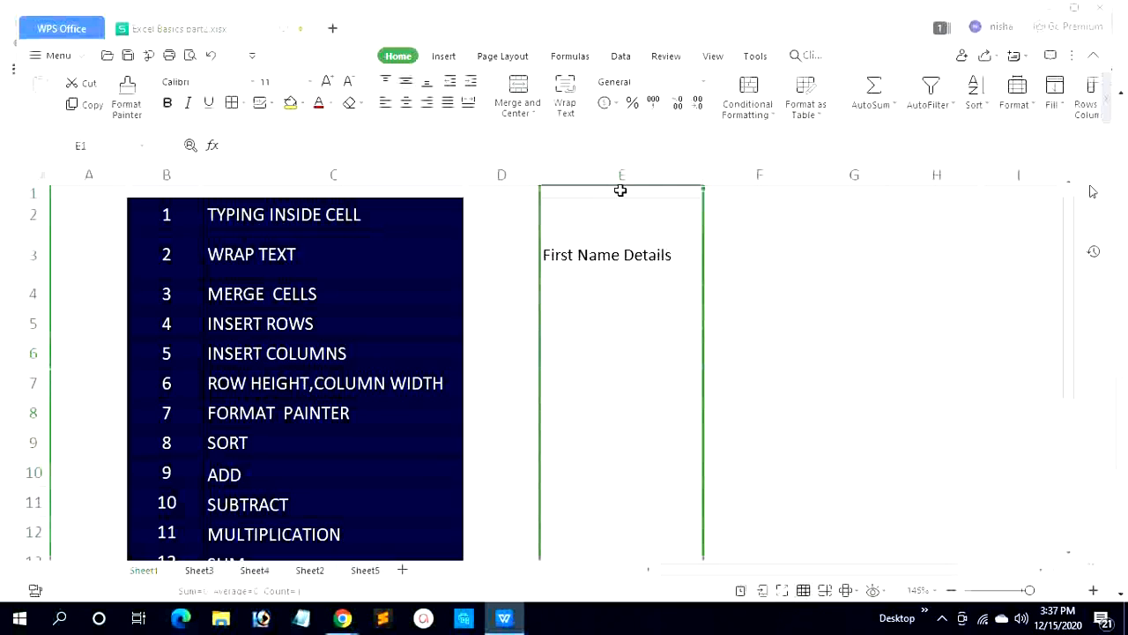
{"action": "left_click", "coordinate": [622, 267]}
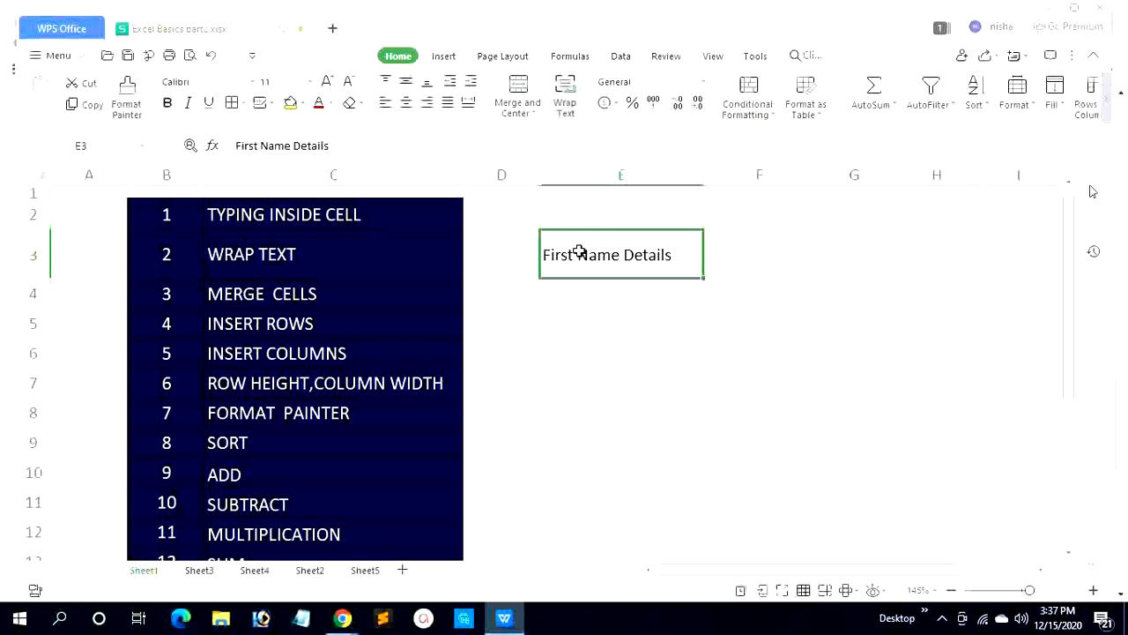
{"action": "key", "text": "ctrl+z"}
{"action": "key", "text": "ctrl+z"}
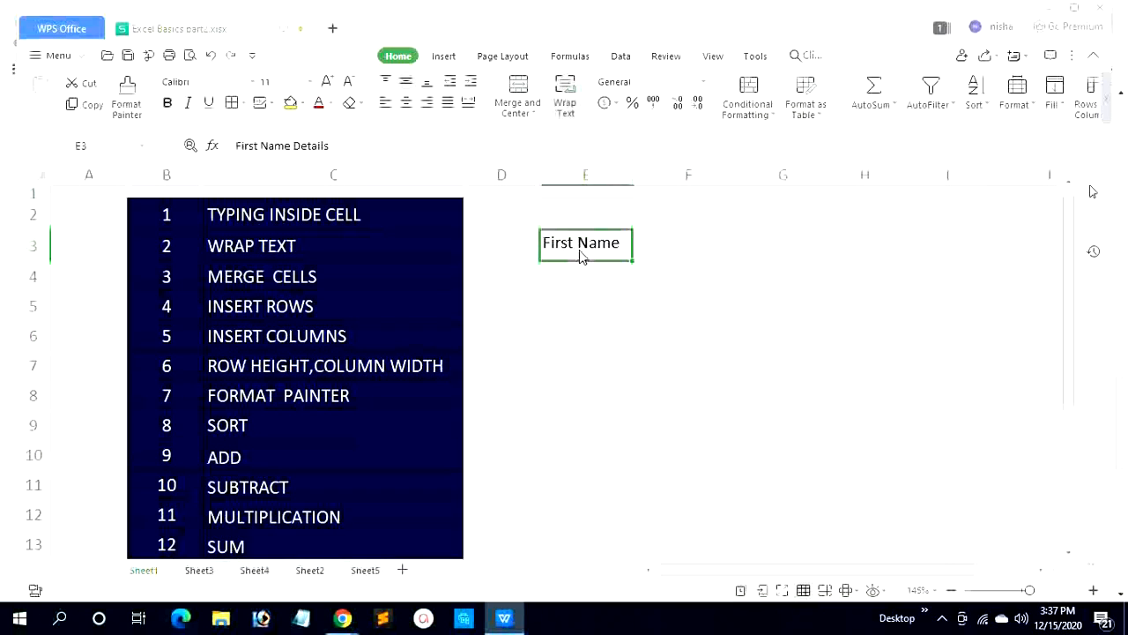
{"action": "key", "text": "ctrl+z"}
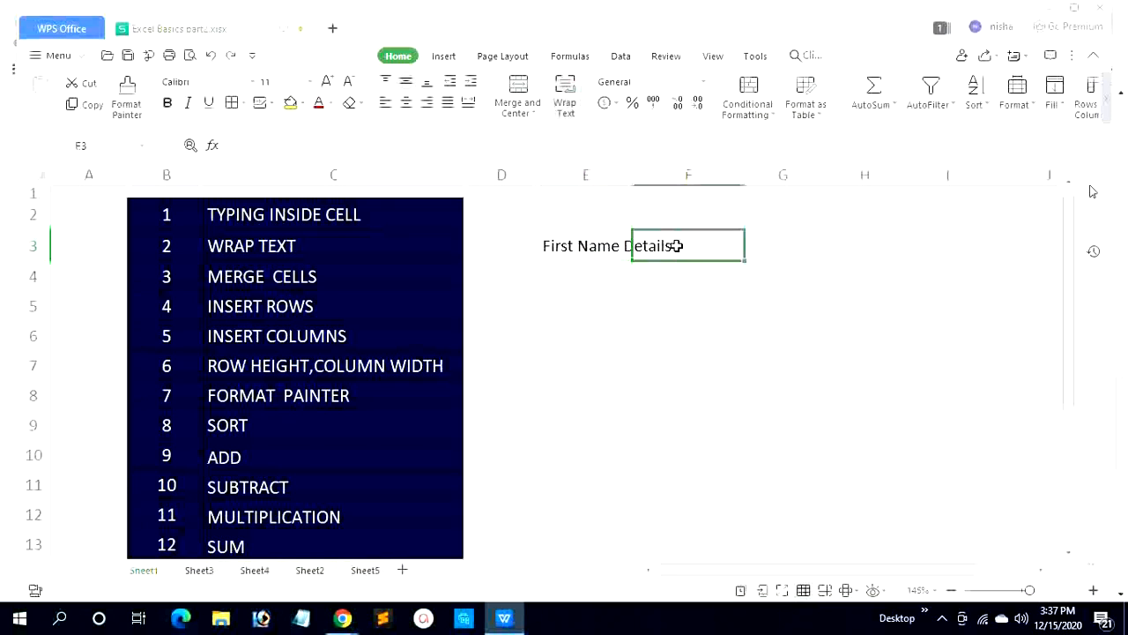
- Merge and center cells E3 and F3 so "First Name Details" spans both
{"action": "left_click", "coordinate": [584, 247]}
{"action": "left_click", "coordinate": [665, 248]}
{"action": "left_click_drag", "start_coordinate": [554, 250], "coordinate": [680, 250]}
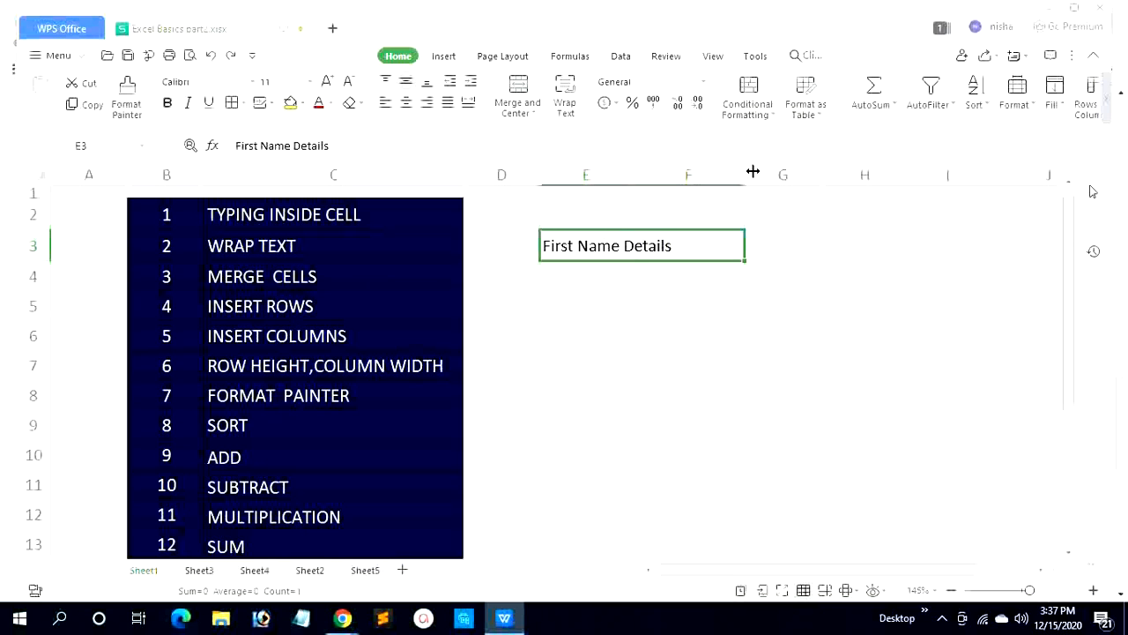
{"action": "left_click", "coordinate": [574, 245]}
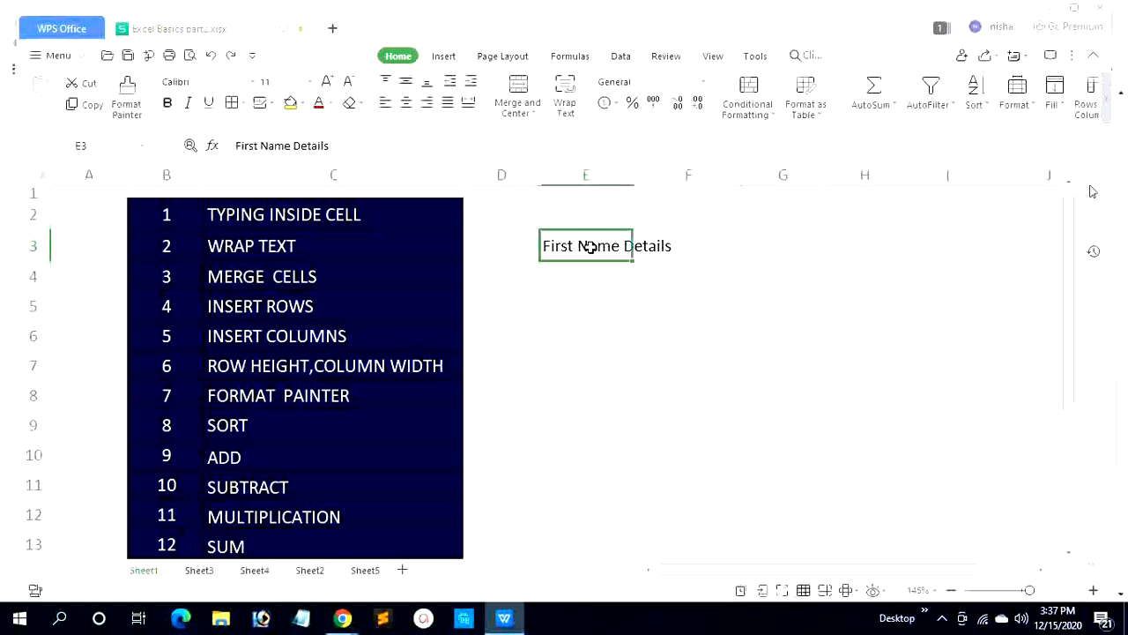
{"action": "left_click", "coordinate": [705, 249]}
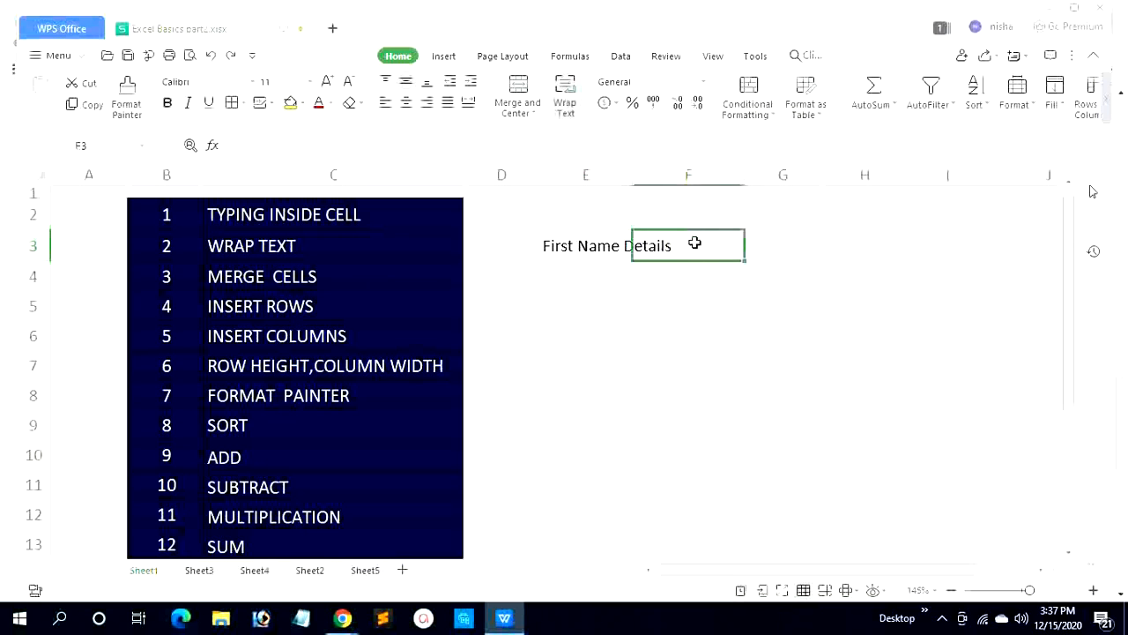
{"action": "left_click_drag", "start_coordinate": [559, 245], "coordinate": [705, 247]}
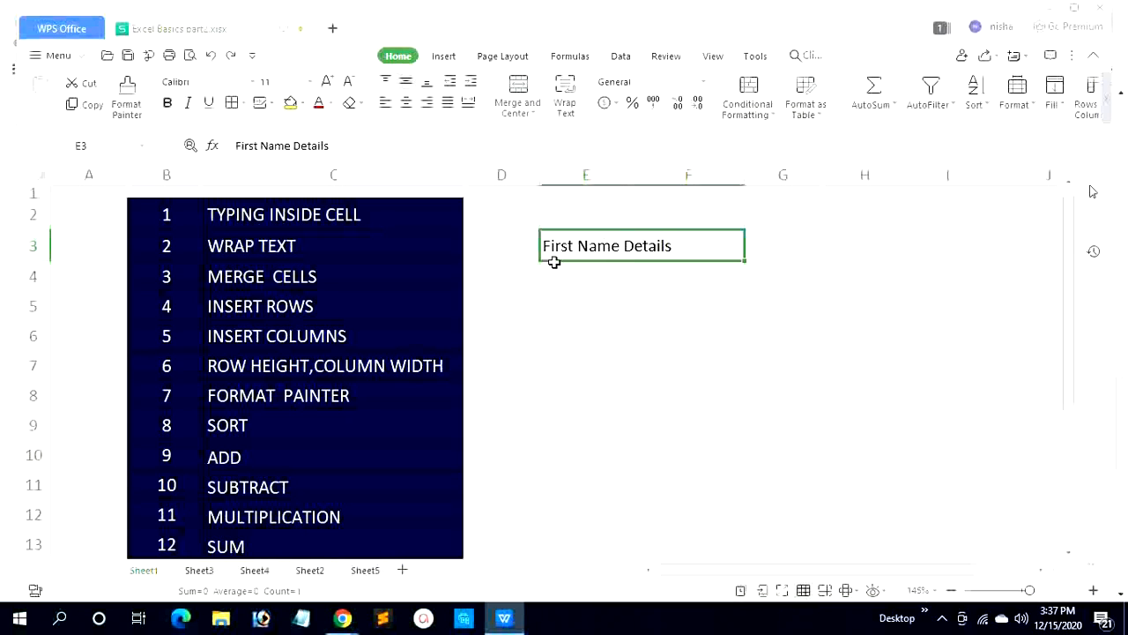
{"action": "left_click", "coordinate": [535, 115]}
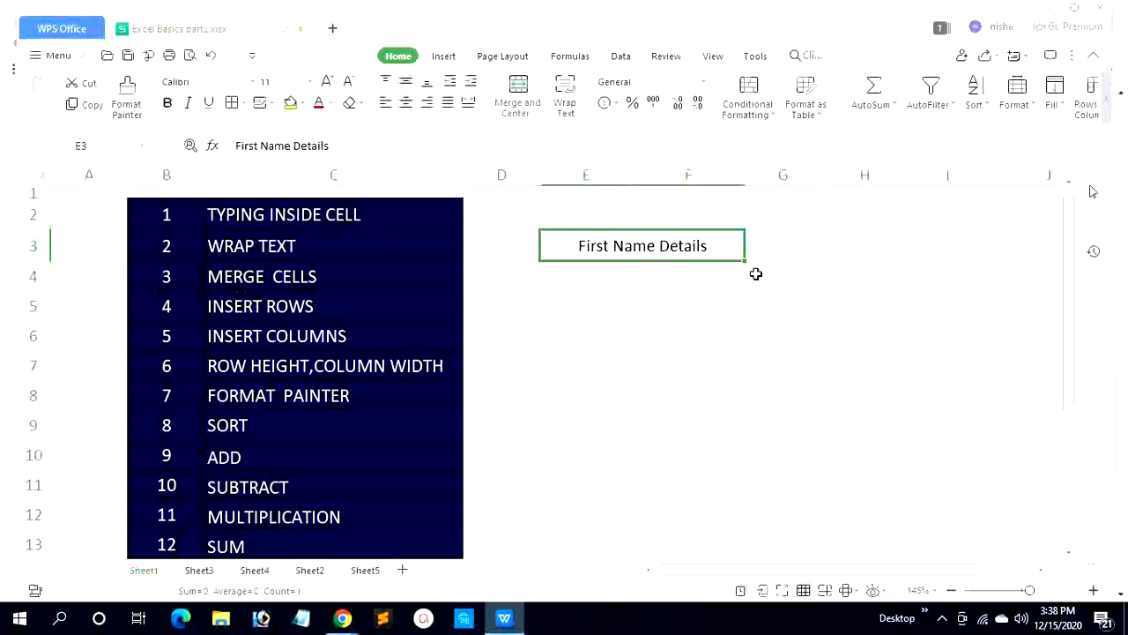
- Insert three blank rows above row 6, between the INSERT ROWS and INSERT COLUMNS topics
{"action": "left_click", "coordinate": [278, 310]}
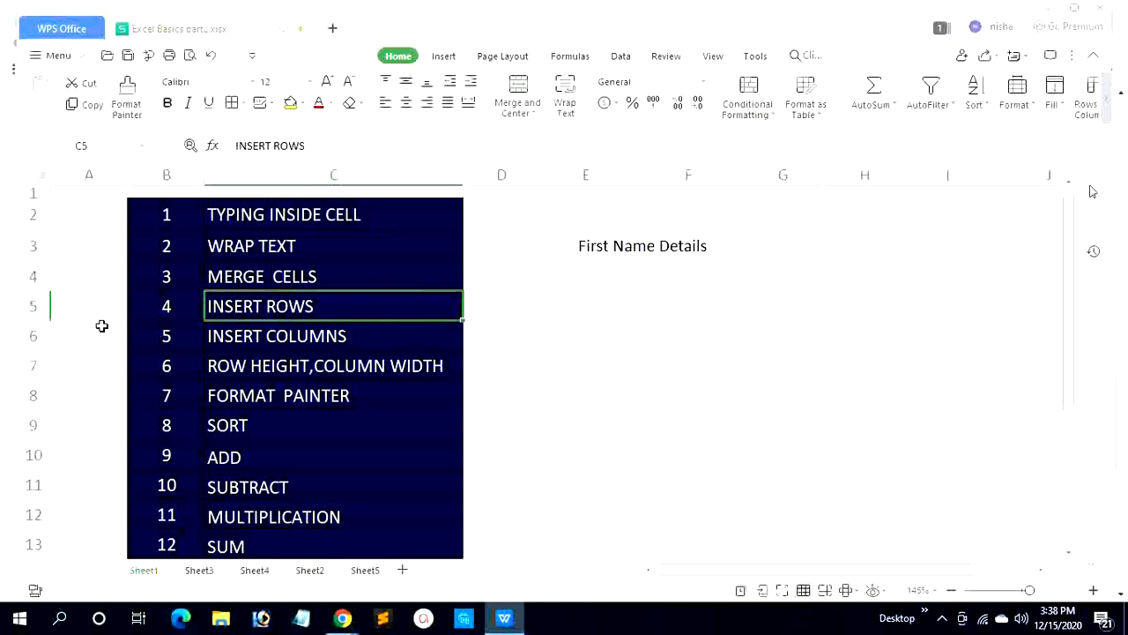
{"action": "left_click", "coordinate": [31, 335]}
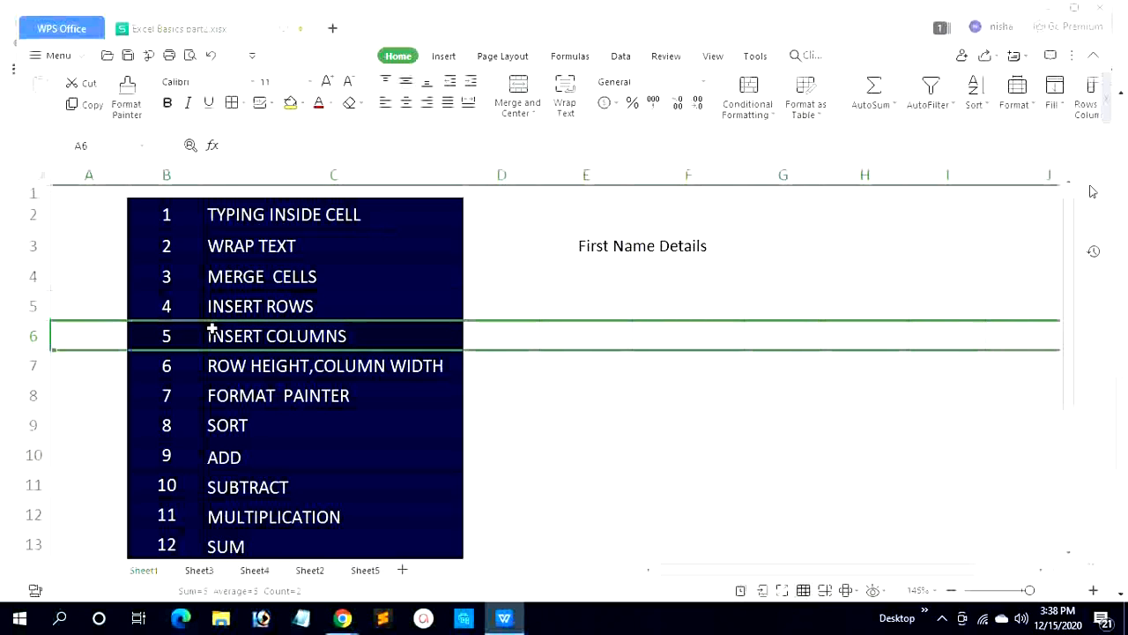
{"action": "right_click", "coordinate": [38, 335]}
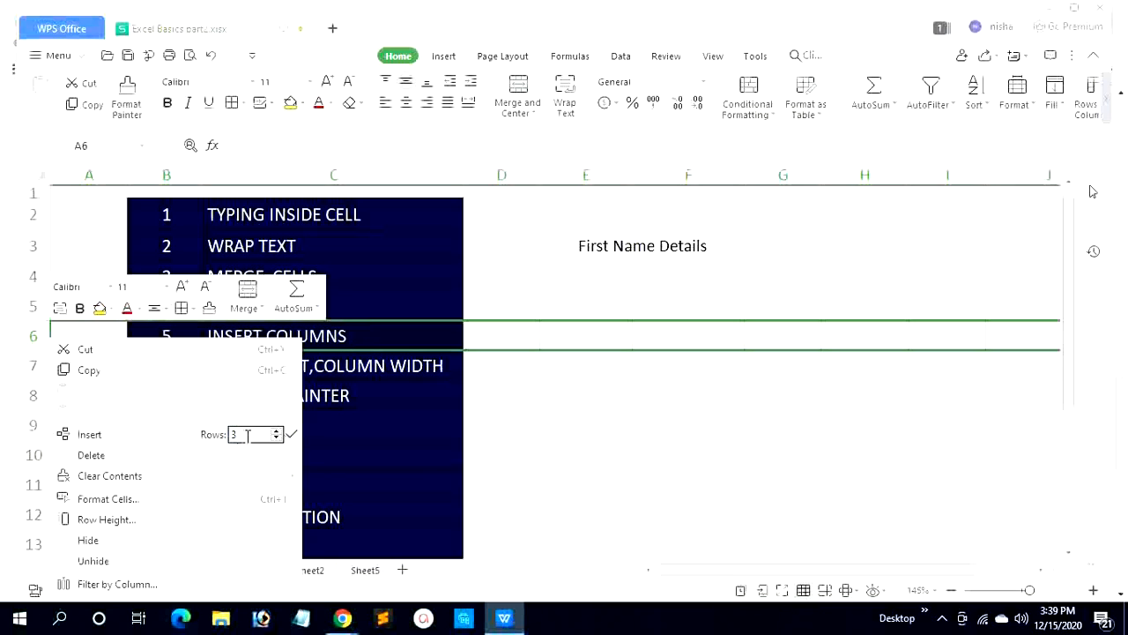
{"action": "key", "text": "Escape"}
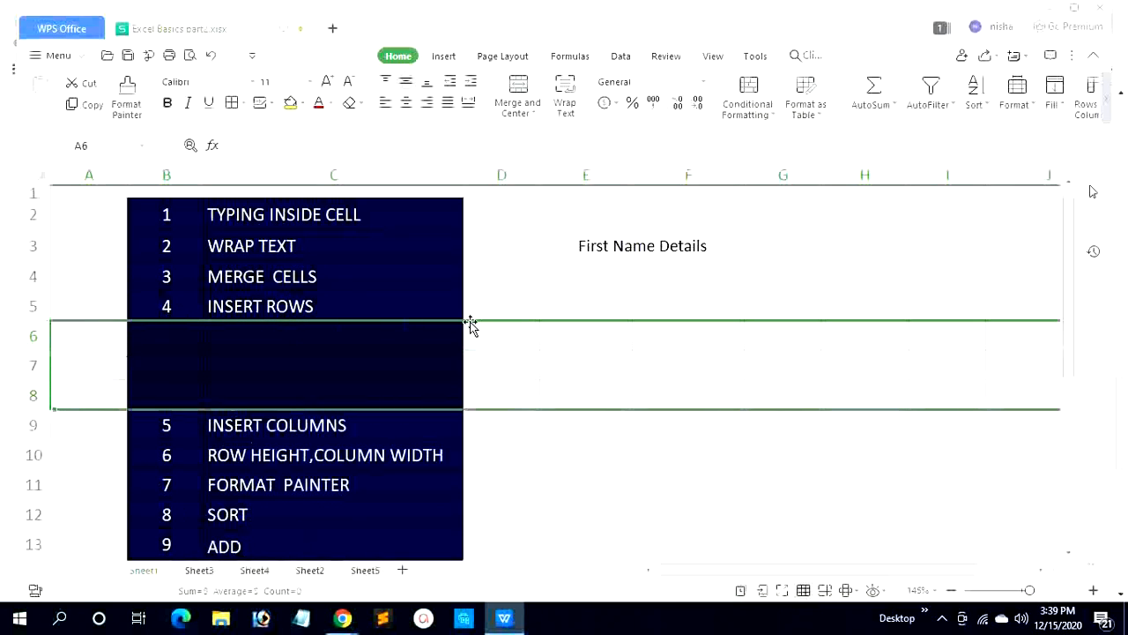
- Delete the three blank rows 6 to 8 from the topic list
{"action": "right_click", "coordinate": [37, 347]}
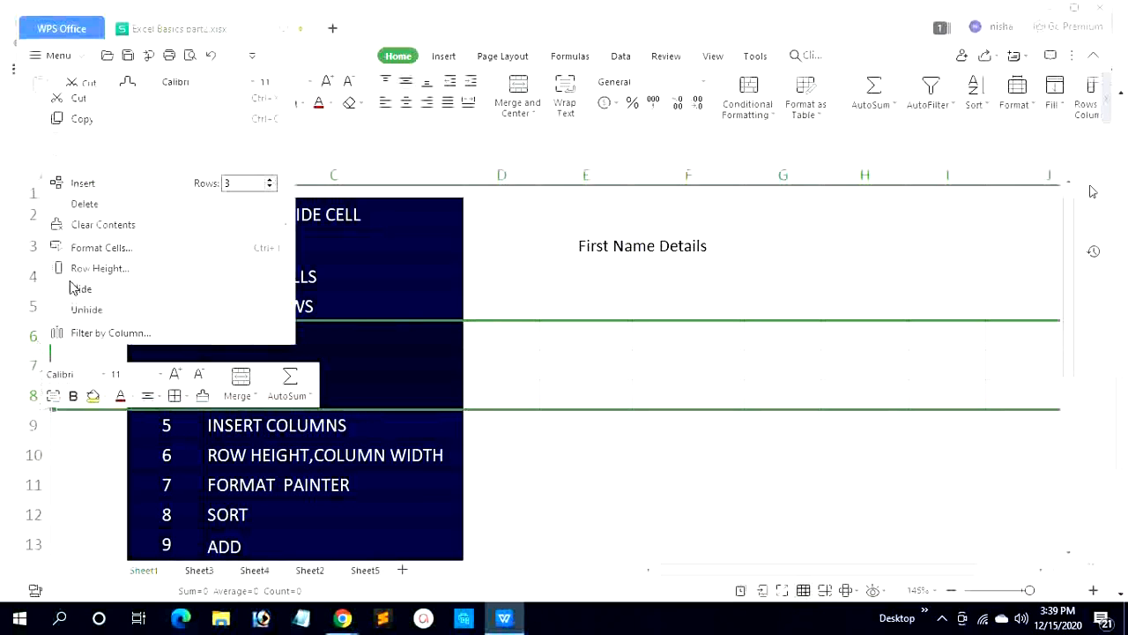
{"action": "left_click", "coordinate": [86, 205]}
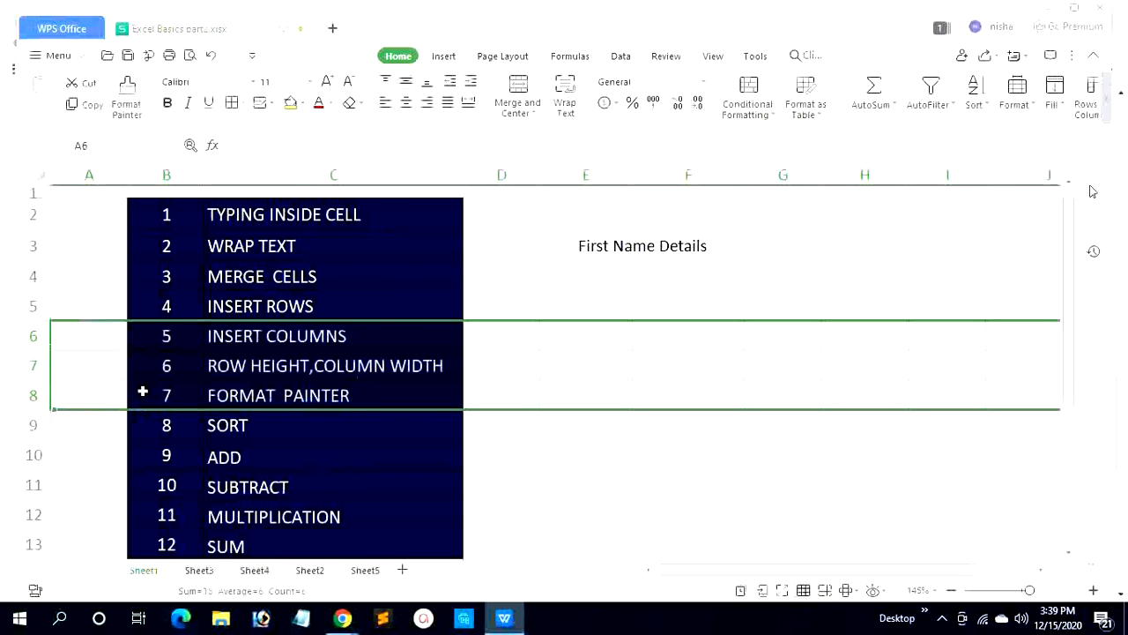
{"action": "left_click", "coordinate": [579, 383]}
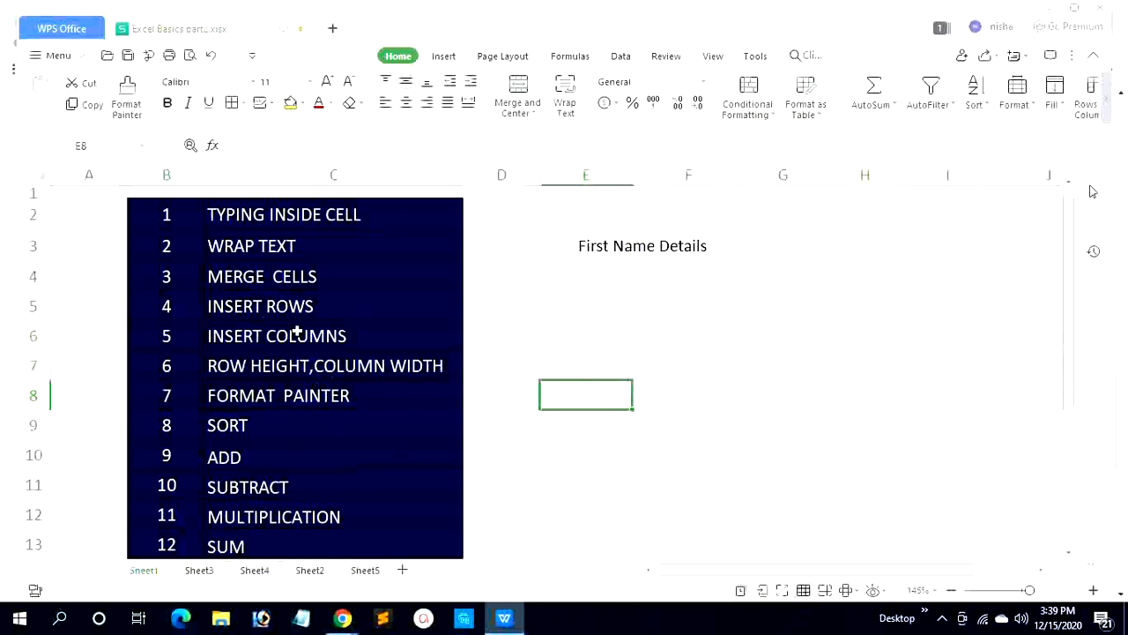
- Insert three new columns before column G
{"action": "left_click", "coordinate": [788, 167]}
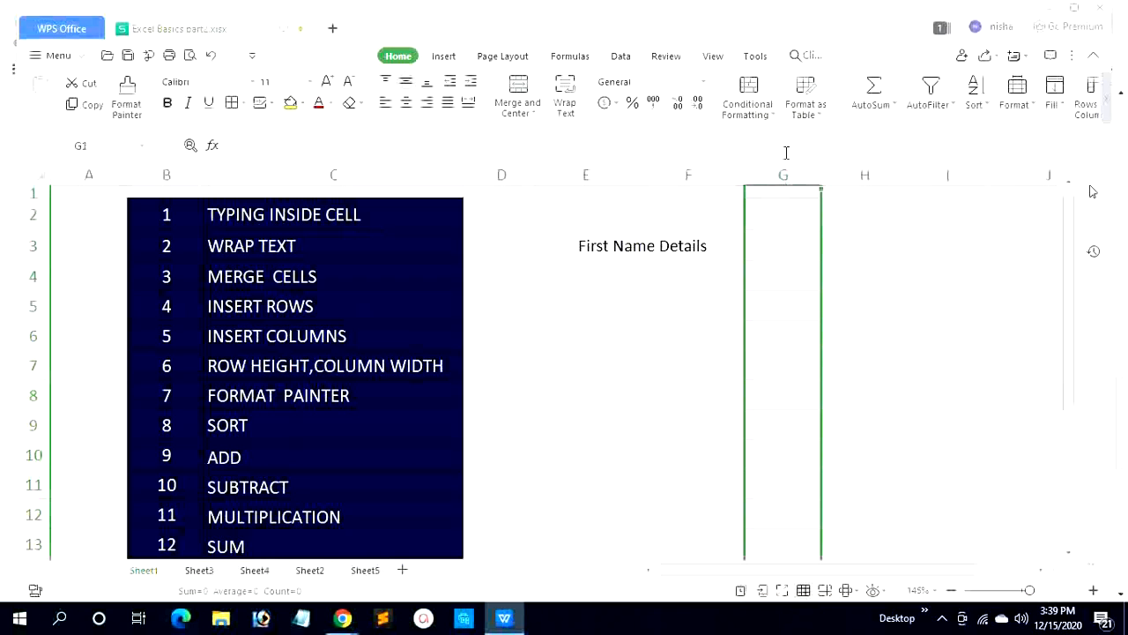
{"action": "right_click", "coordinate": [799, 175]}
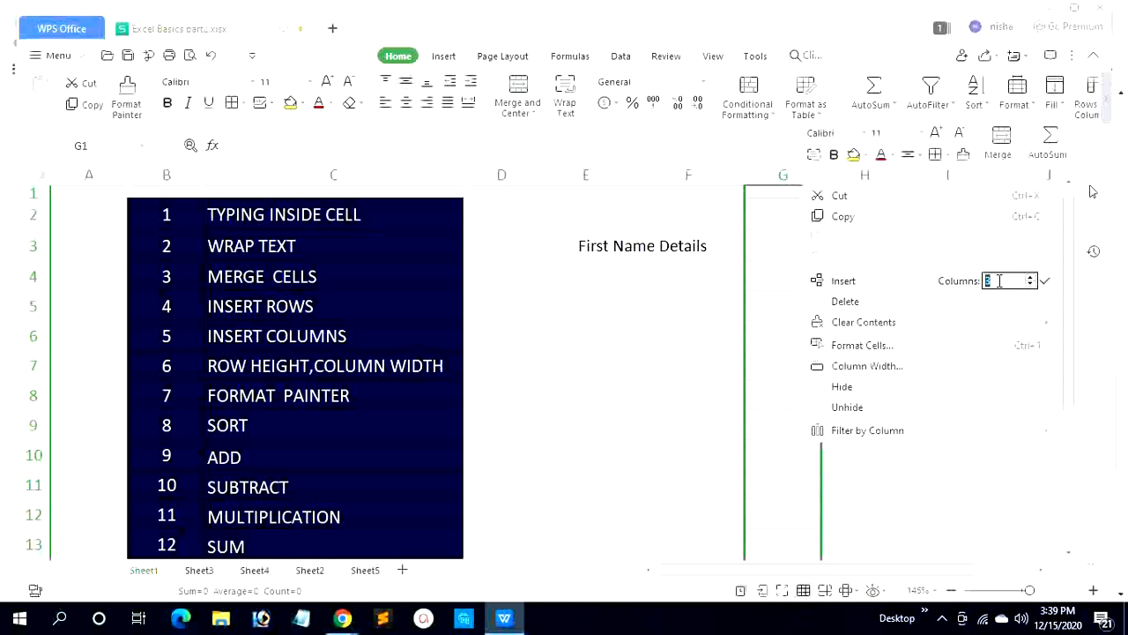
{"action": "type", "text": "3"}
{"action": "key", "text": "Return"}
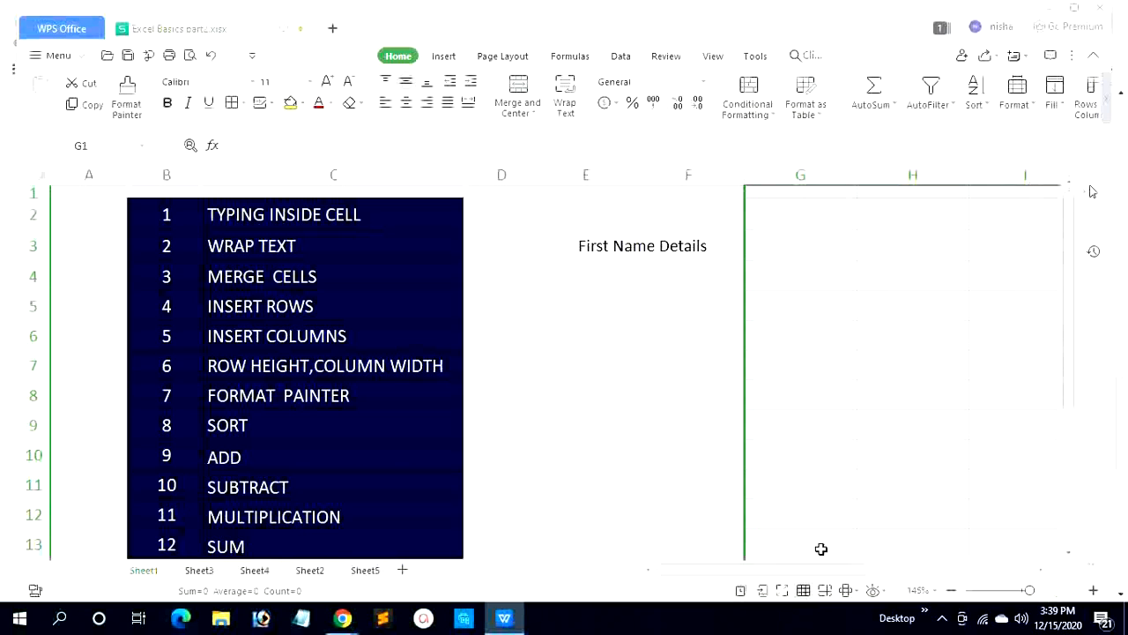
- Reduce the height of row 2 slightly, to about 19 pt
{"action": "left_click", "coordinate": [255, 370]}
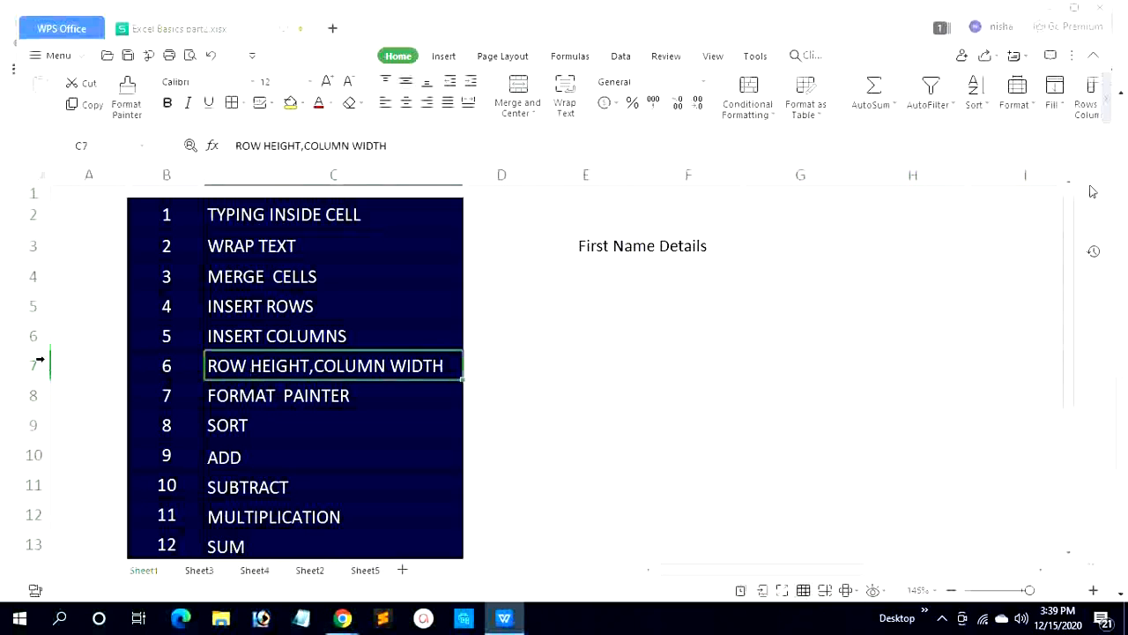
{"action": "left_click", "coordinate": [37, 214]}
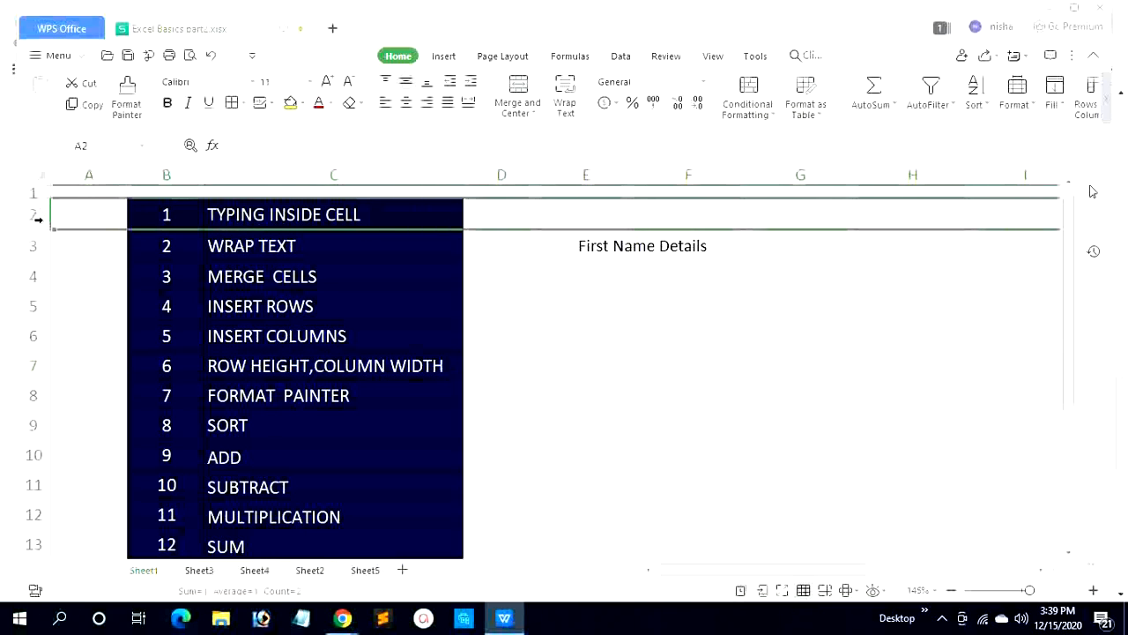
{"action": "mouse_move", "coordinate": [46, 229]}
{"action": "left_mouse_down"}
{"action": "mouse_move", "coordinate": [47, 239]}
{"action": "mouse_move", "coordinate": [44, 230]}
{"action": "left_mouse_up"}
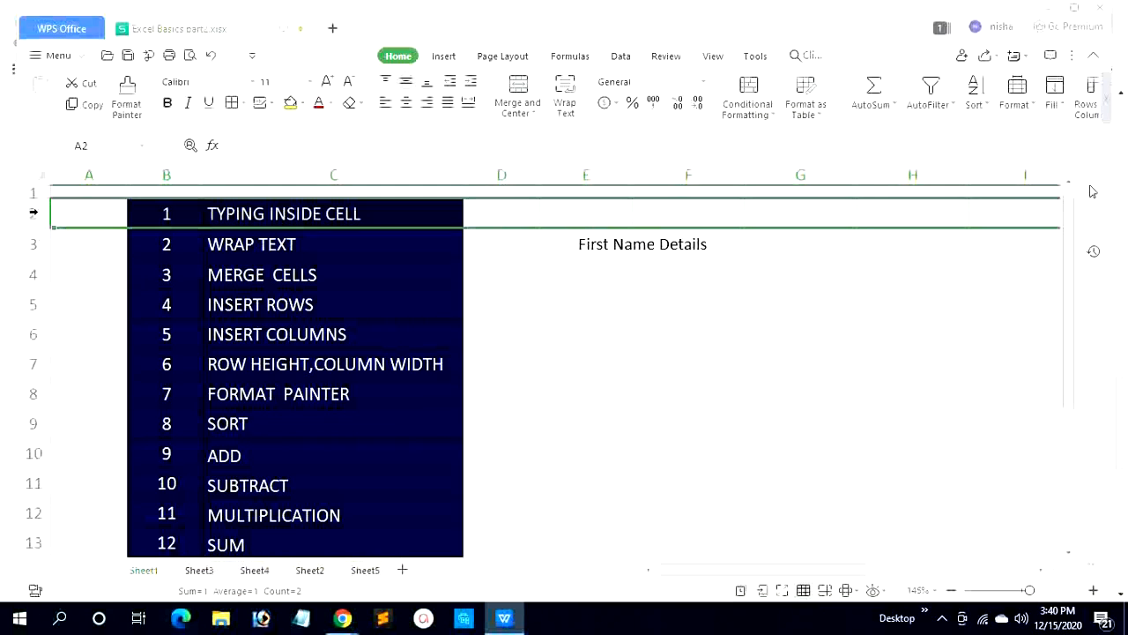
- Increase the height of rows 2 to 13 together so the topic list is spaced out evenly
{"action": "left_click_drag", "start_coordinate": [34, 212], "coordinate": [77, 533]}
{"action": "scroll", "coordinate": [198, 445], "scroll_direction": "down", "scroll_amount": 1}
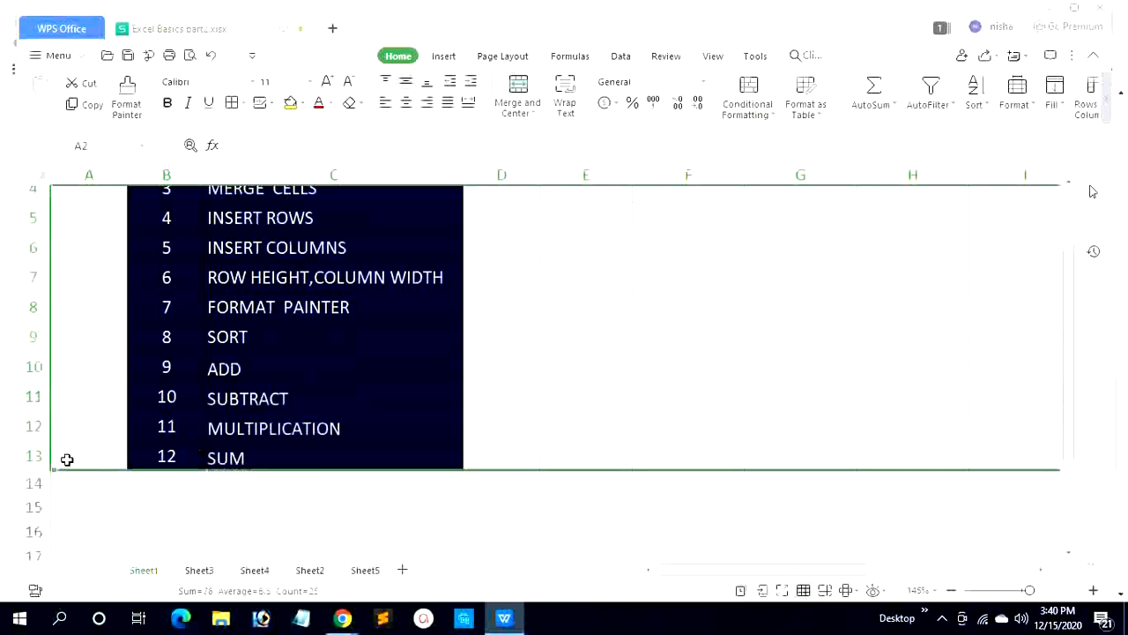
{"action": "left_click_drag", "start_coordinate": [48, 471], "coordinate": [51, 497]}
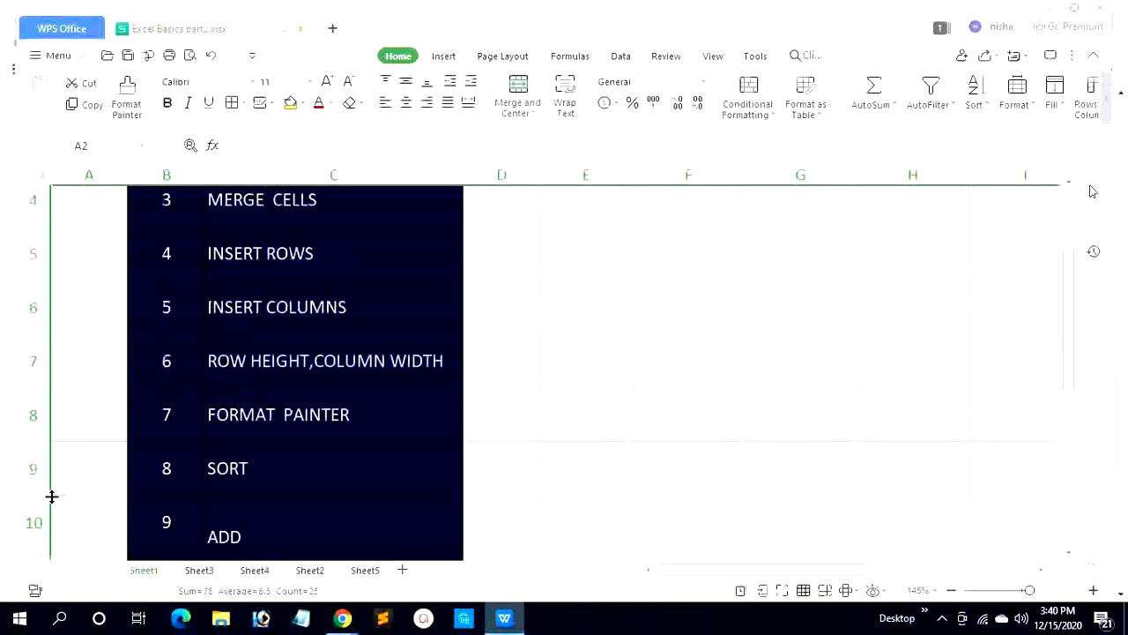
{"action": "scroll", "coordinate": [255, 501], "scroll_direction": "up", "scroll_amount": 1}
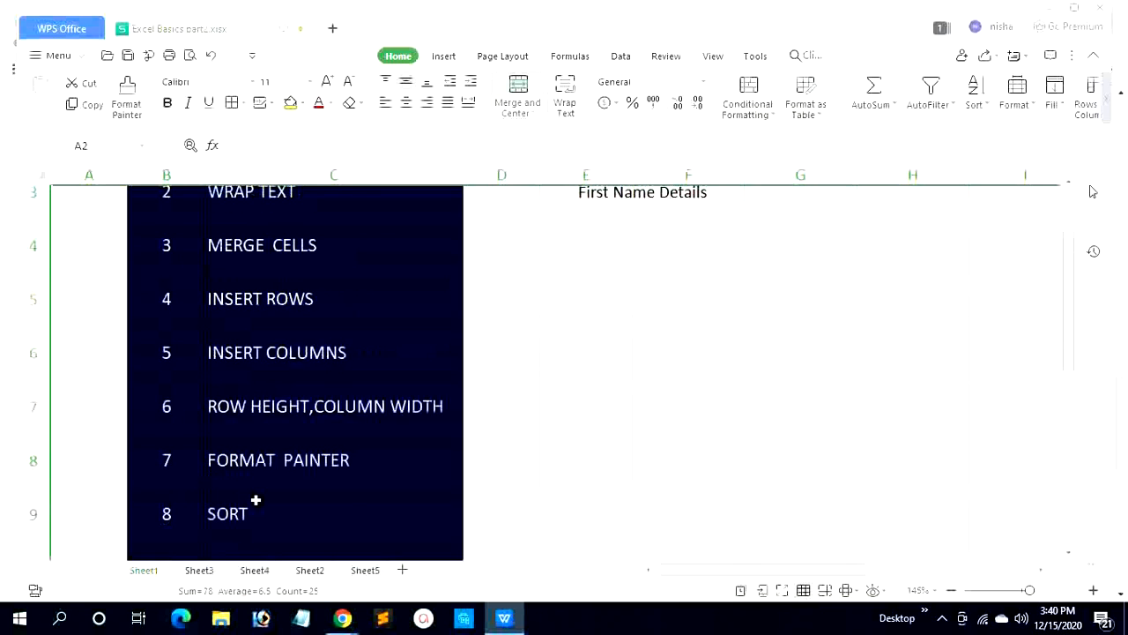
{"action": "scroll", "coordinate": [255, 502], "scroll_direction": "up", "scroll_amount": 1}
- Bring rows 2 to 13 back down to their earlier compact height
{"action": "scroll", "coordinate": [255, 499], "scroll_direction": "down", "scroll_amount": 6}
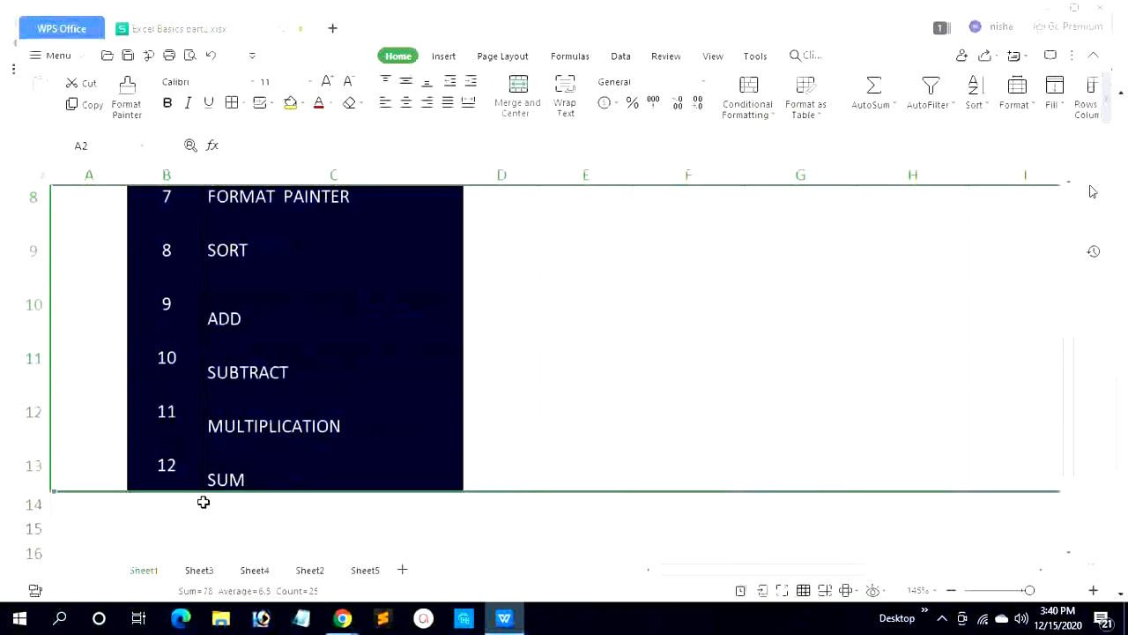
{"action": "left_click_drag", "start_coordinate": [47, 492], "coordinate": [50, 471]}
{"action": "left_click", "coordinate": [585, 422]}
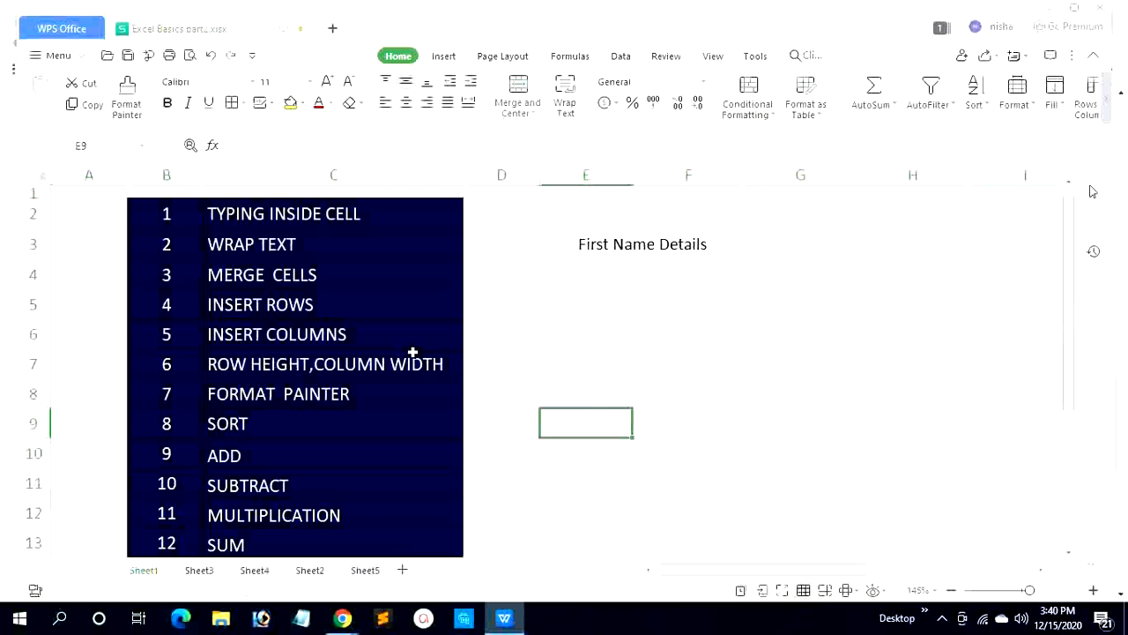
- Set the height of row 2 to exactly 25 pt
{"action": "right_click", "coordinate": [36, 308]}
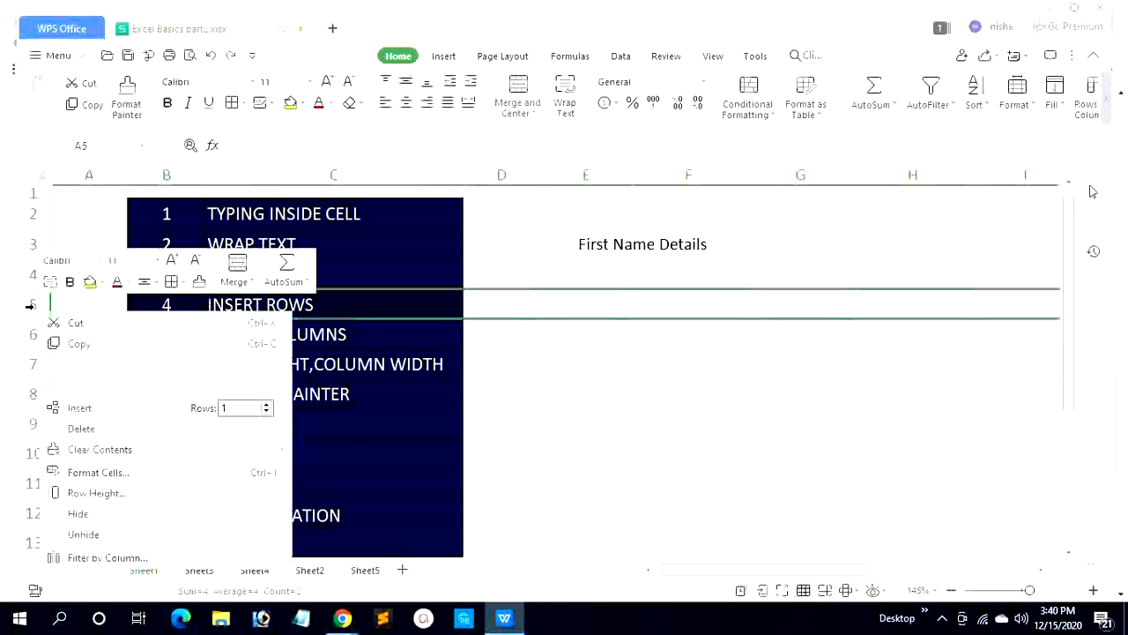
{"action": "left_click", "coordinate": [36, 219]}
{"action": "right_click", "coordinate": [36, 218]}
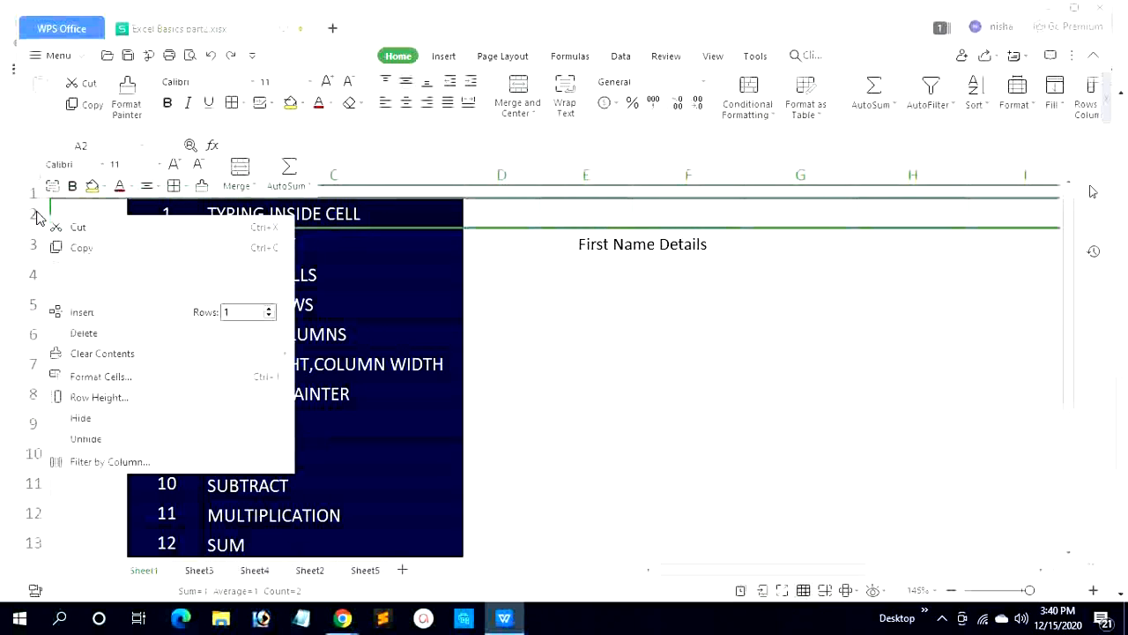
{"action": "left_click", "coordinate": [100, 397]}
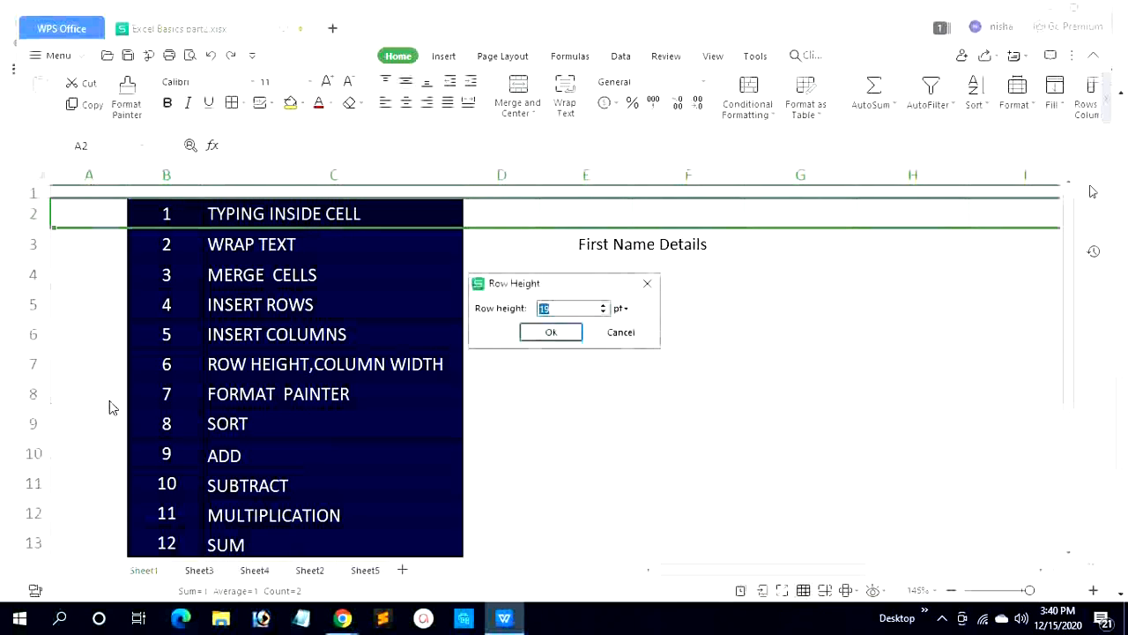
{"action": "left_click", "coordinate": [560, 308]}
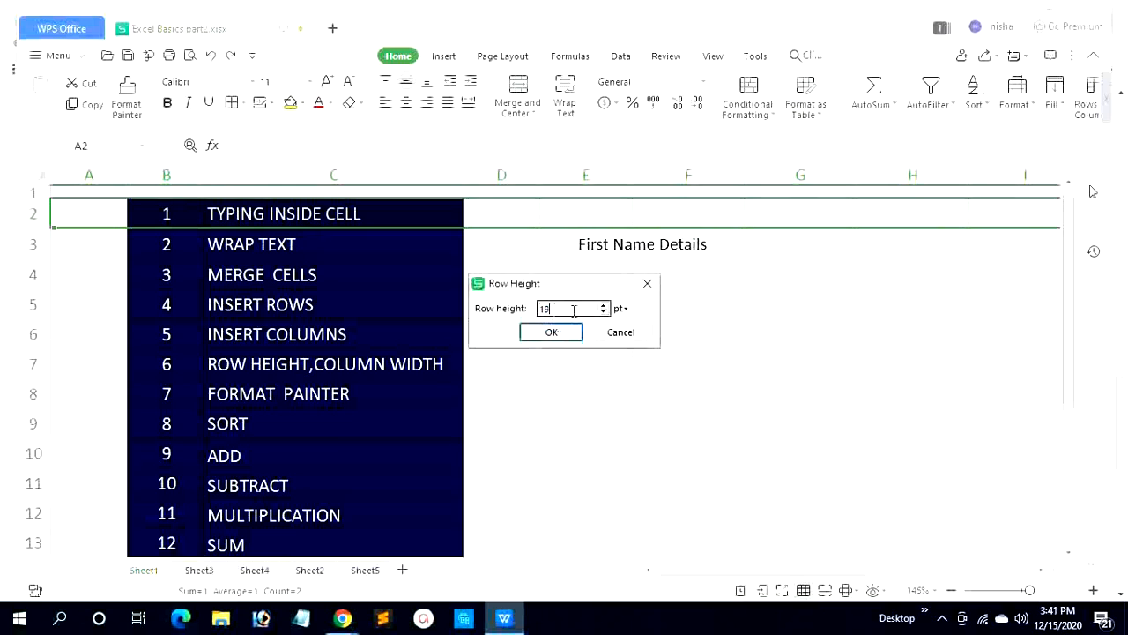
{"action": "left_click_drag", "start_coordinate": [573, 310], "coordinate": [540, 309]}
{"action": "type", "text": "2"}
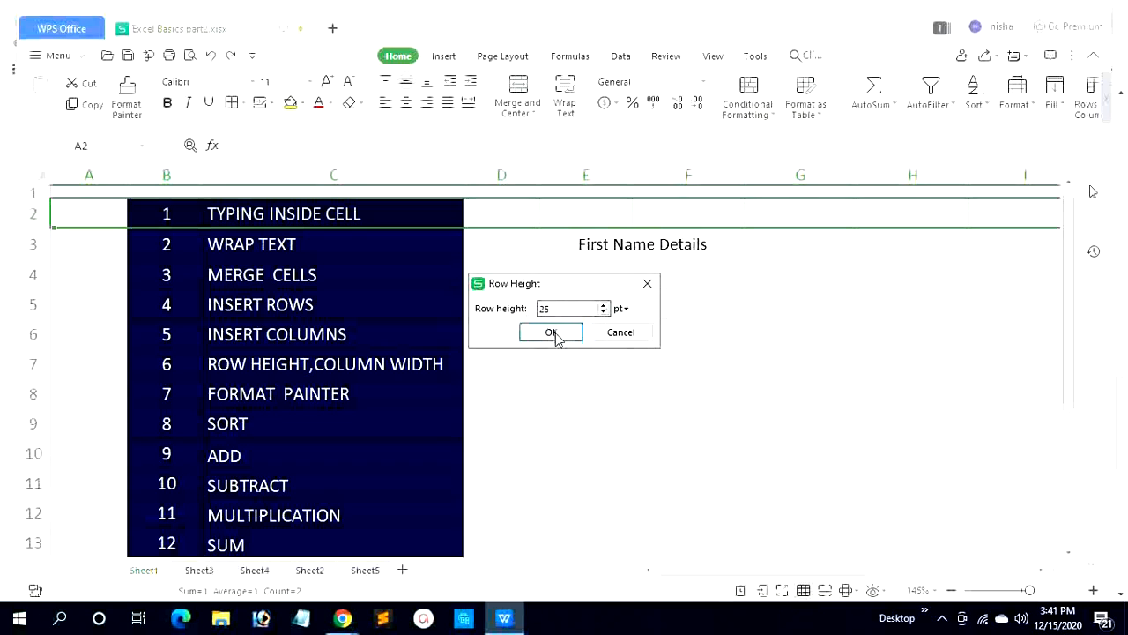
{"action": "left_click", "coordinate": [552, 333]}
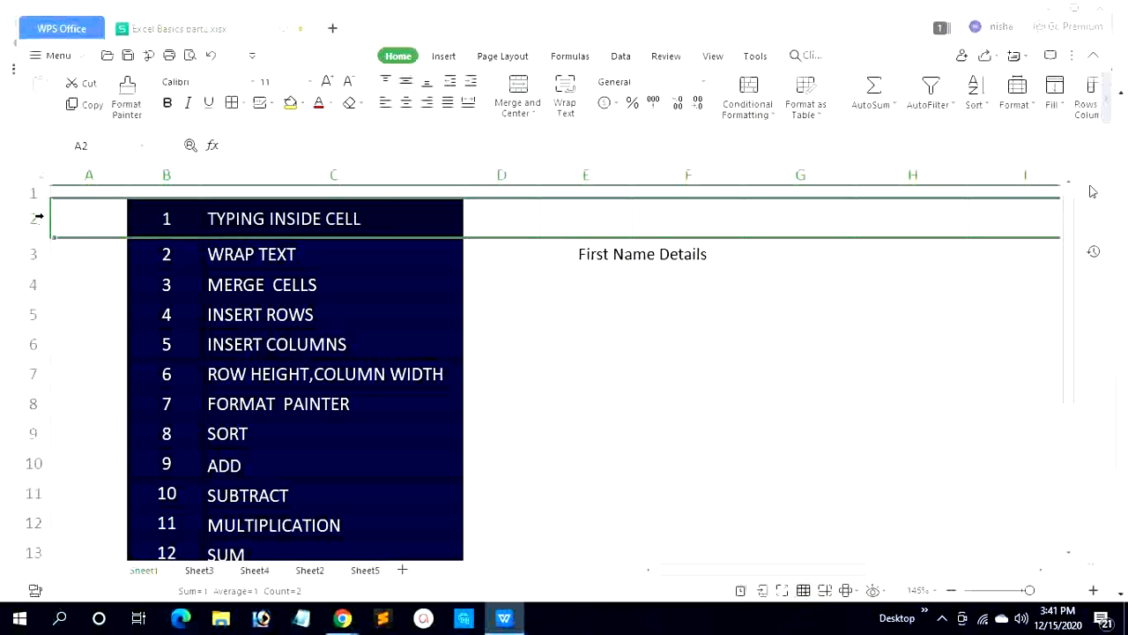
- Undo the height change of row 2 and set the height of rows 2 to 13 together to 25 pt
{"action": "key", "text": "ctrl+z"}
{"action": "left_click_drag", "start_coordinate": [33, 212], "coordinate": [73, 521]}
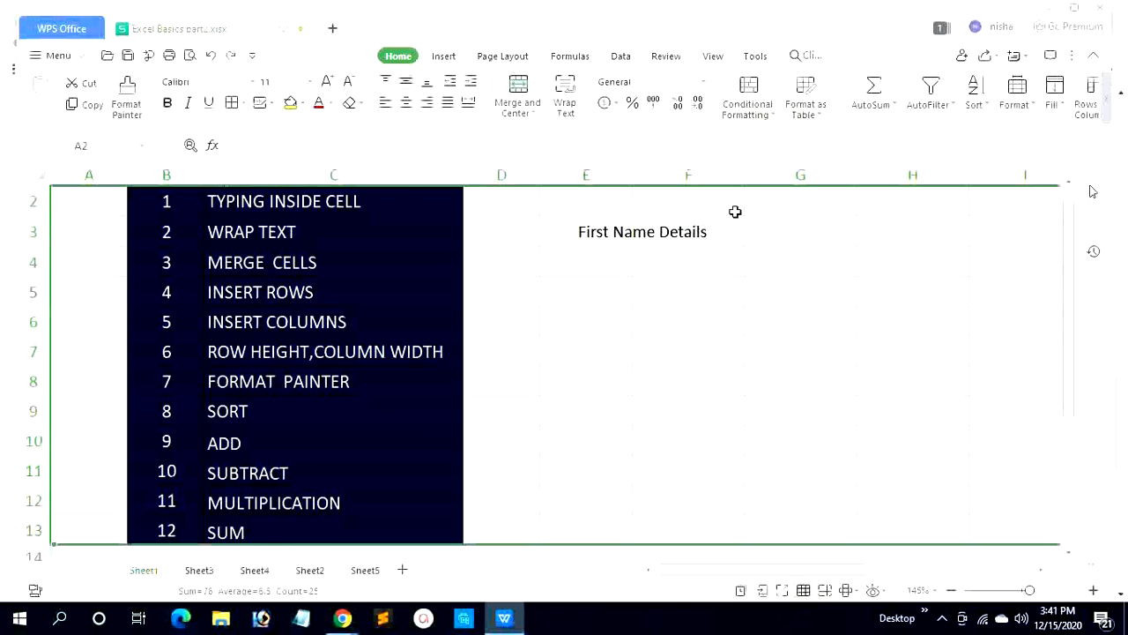
{"action": "right_click", "coordinate": [32, 265]}
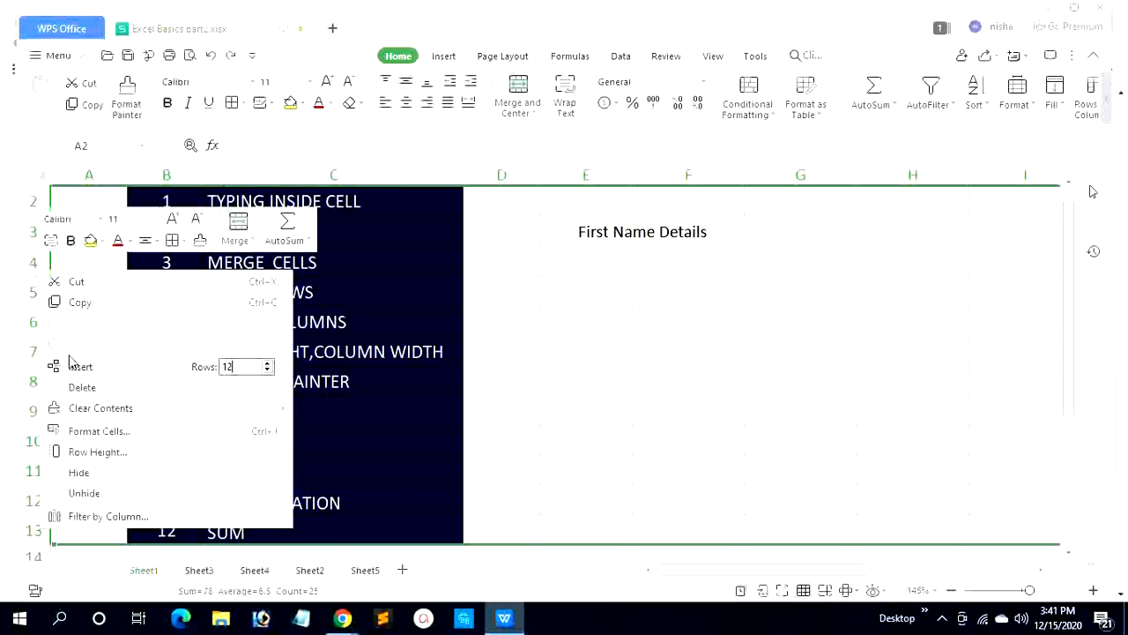
{"action": "left_click", "coordinate": [97, 451]}
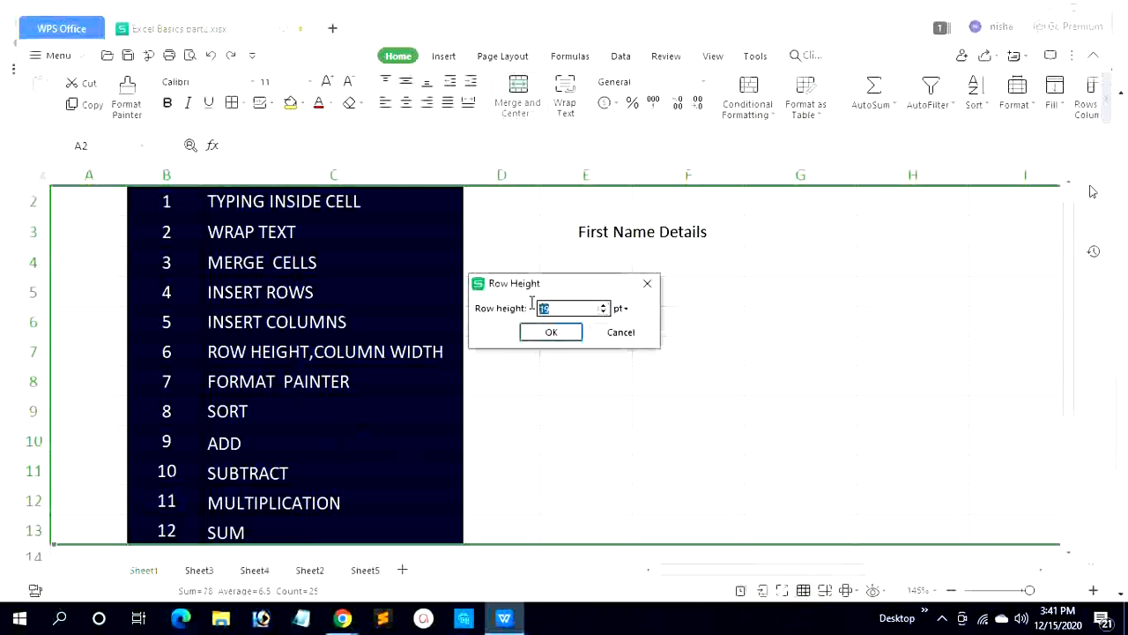
{"action": "type", "text": "25"}
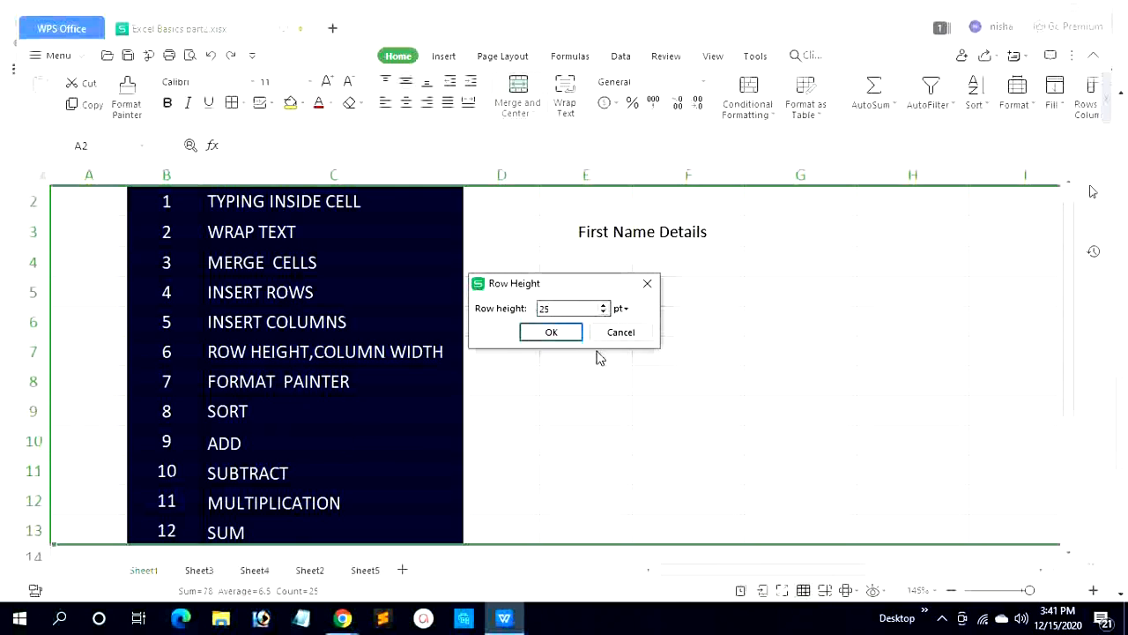
{"action": "left_click", "coordinate": [550, 331]}
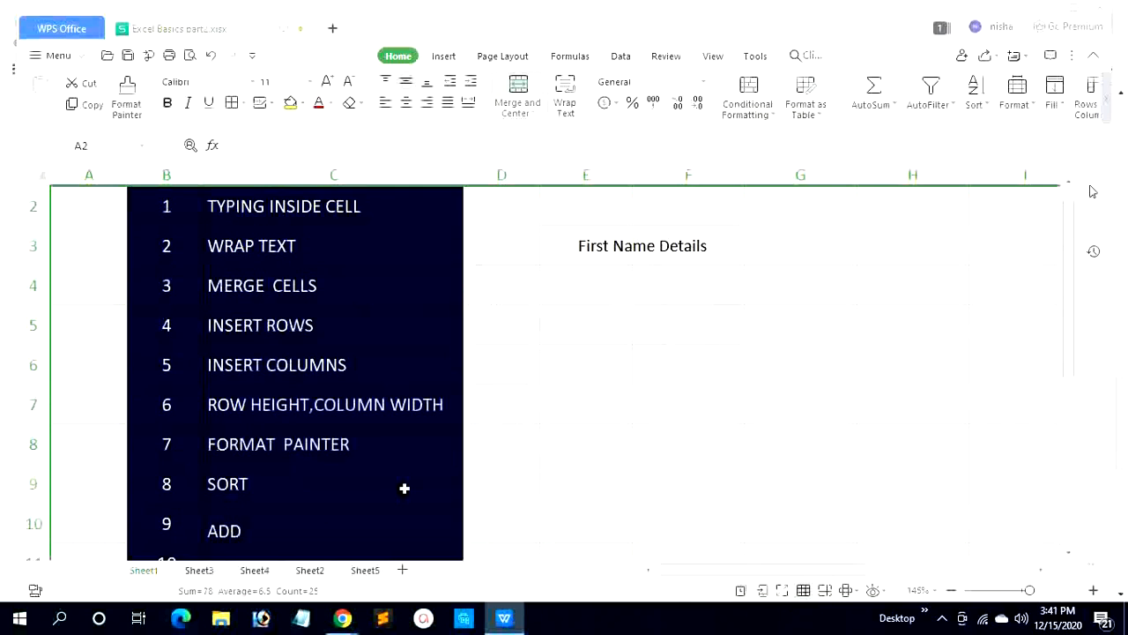
{"action": "scroll", "coordinate": [408, 490], "scroll_direction": "down", "scroll_amount": 2}
{"action": "scroll", "coordinate": [412, 487], "scroll_direction": "up", "scroll_amount": 3}
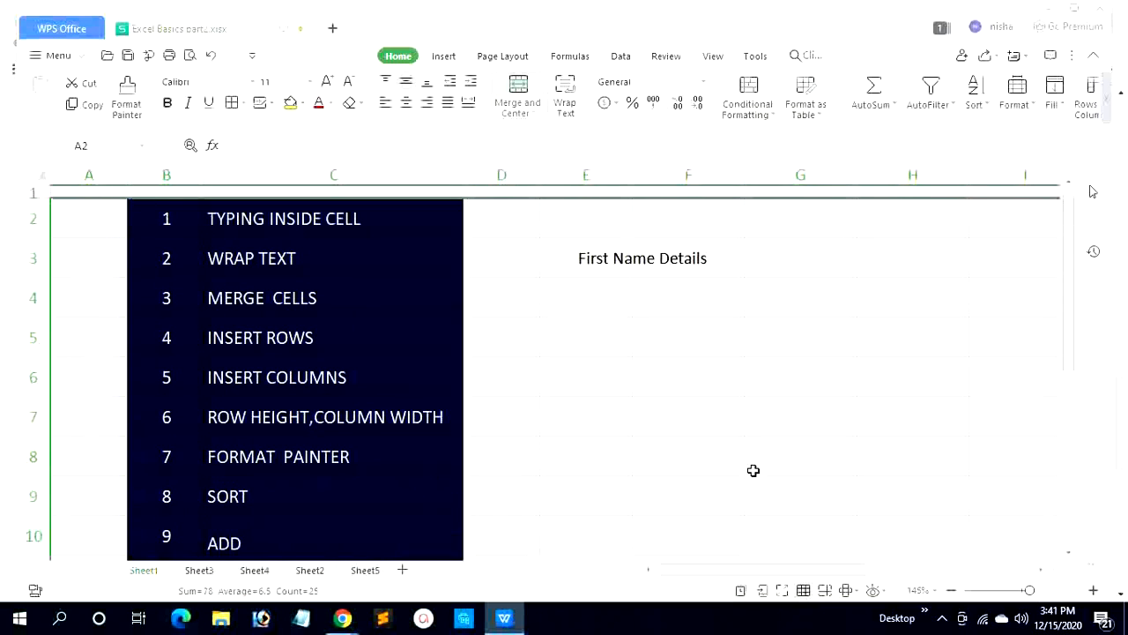
- Set the width of column G to exactly 15 characters
{"action": "right_click", "coordinate": [804, 176]}
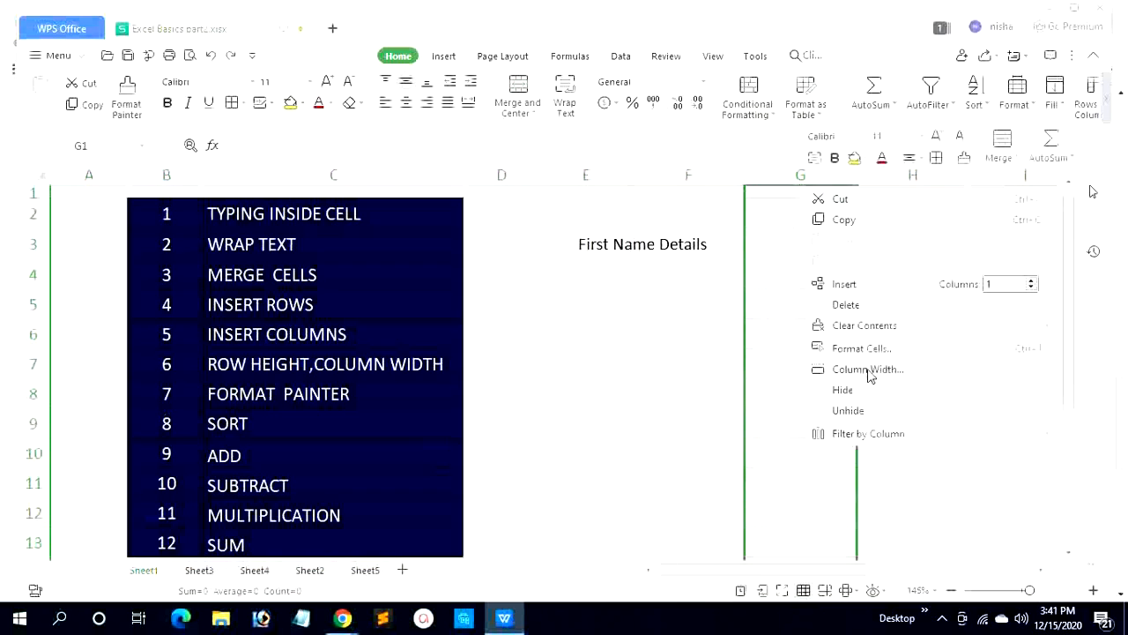
{"action": "left_click", "coordinate": [881, 372]}
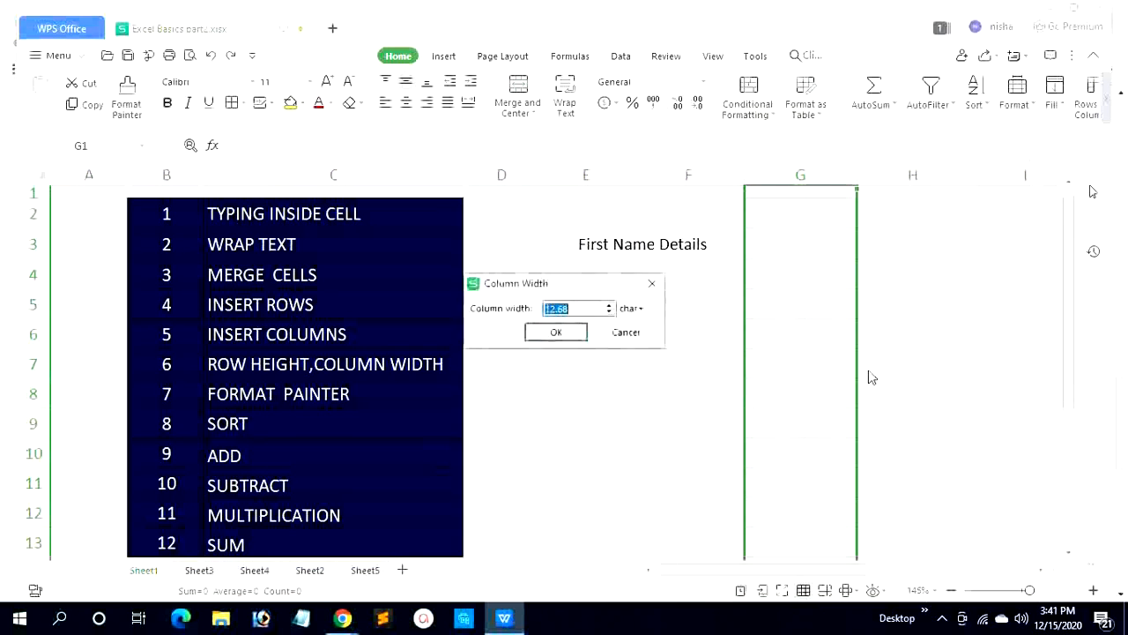
{"action": "left_click", "coordinate": [578, 309]}
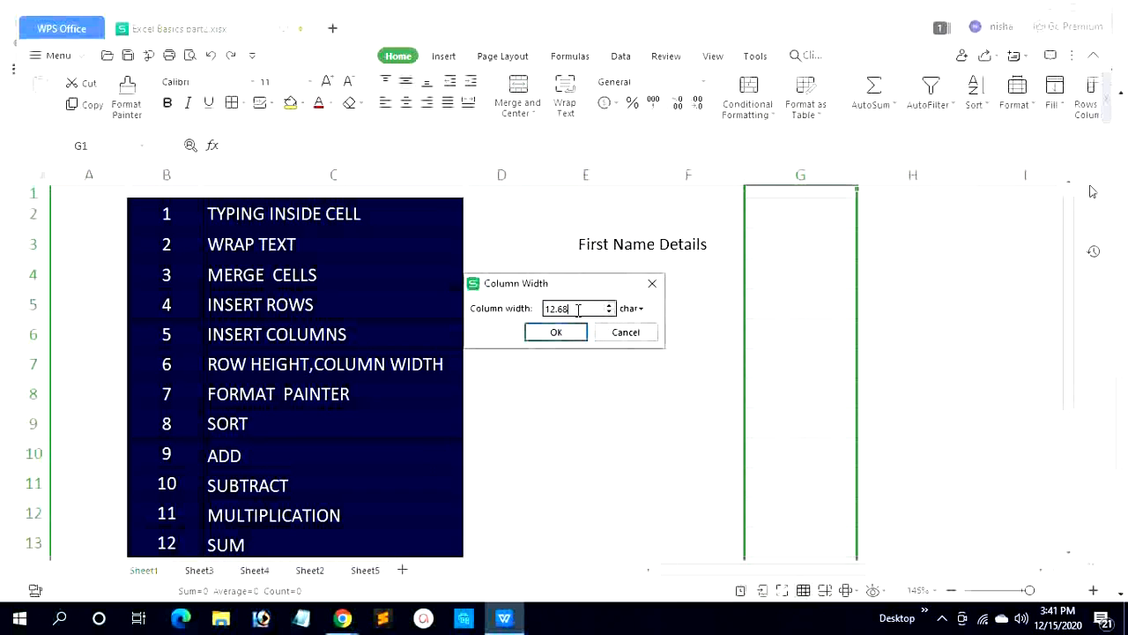
{"action": "left_click_drag", "start_coordinate": [578, 309], "coordinate": [535, 307]}
{"action": "type", "text": "15"}
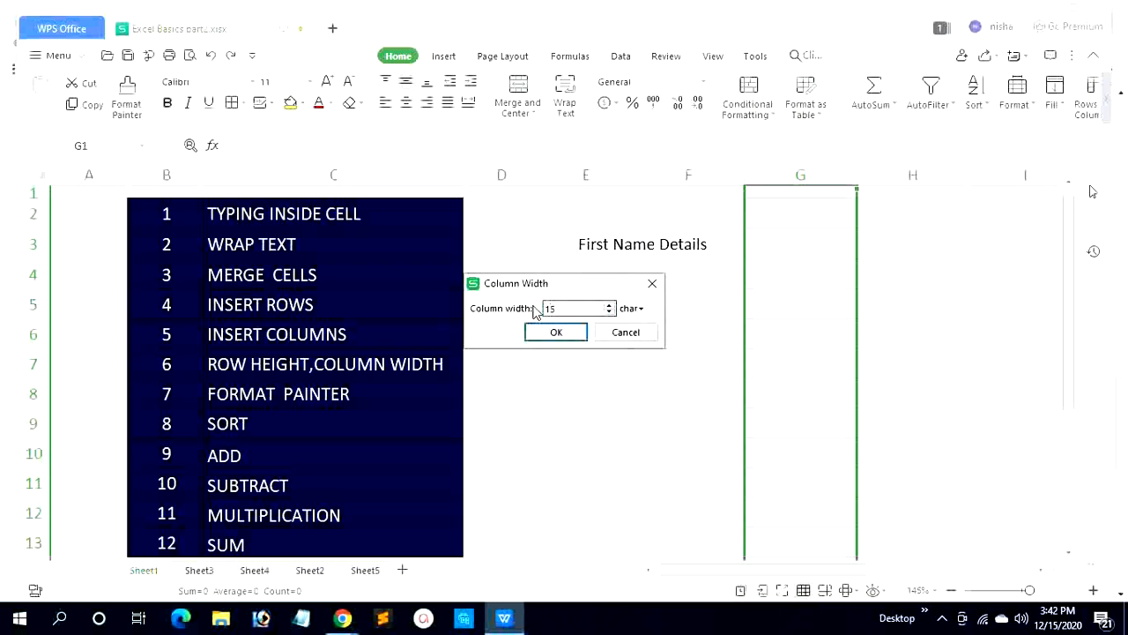
{"action": "left_click", "coordinate": [571, 335]}
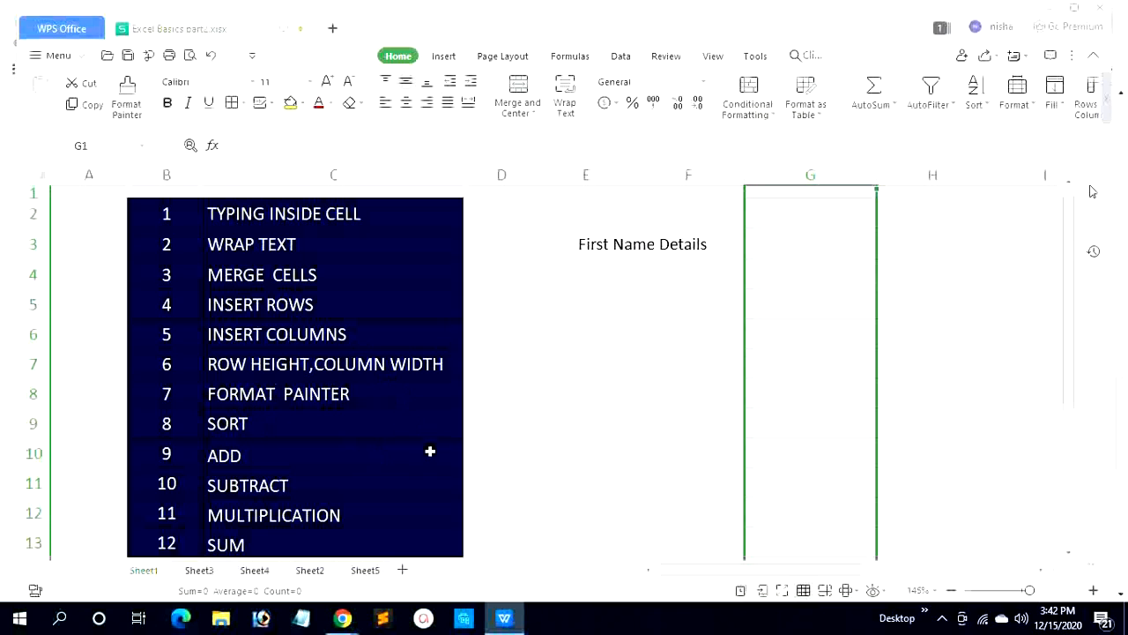
- Give the TYPING INSIDE CELL topic in C2 a yellow fill and black text
{"action": "left_click", "coordinate": [243, 401]}
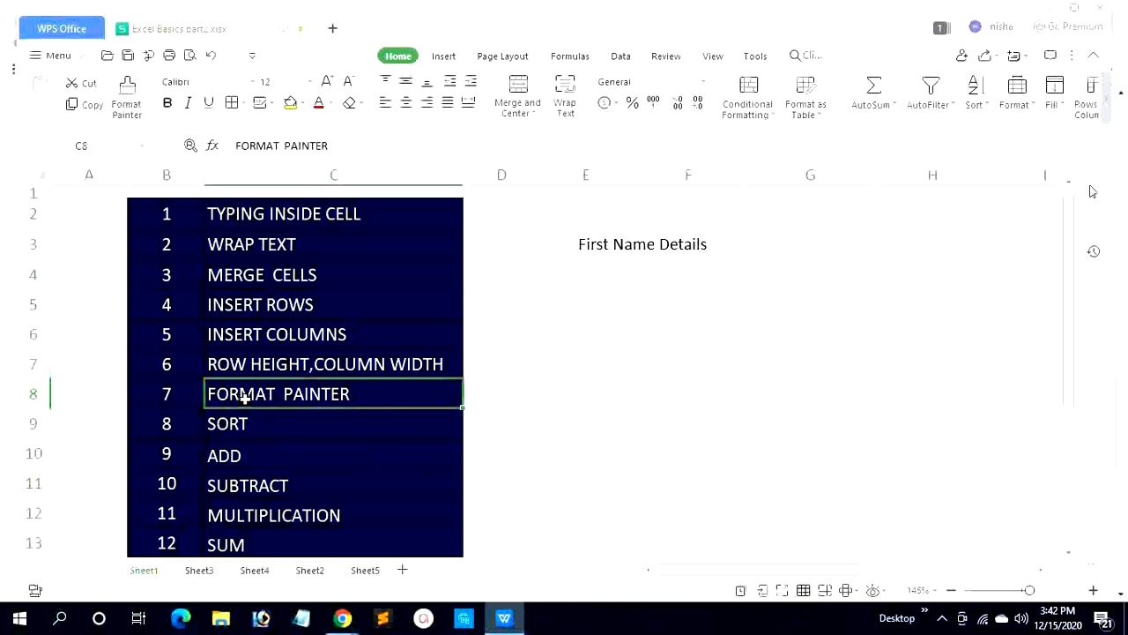
{"action": "left_click", "coordinate": [256, 214]}
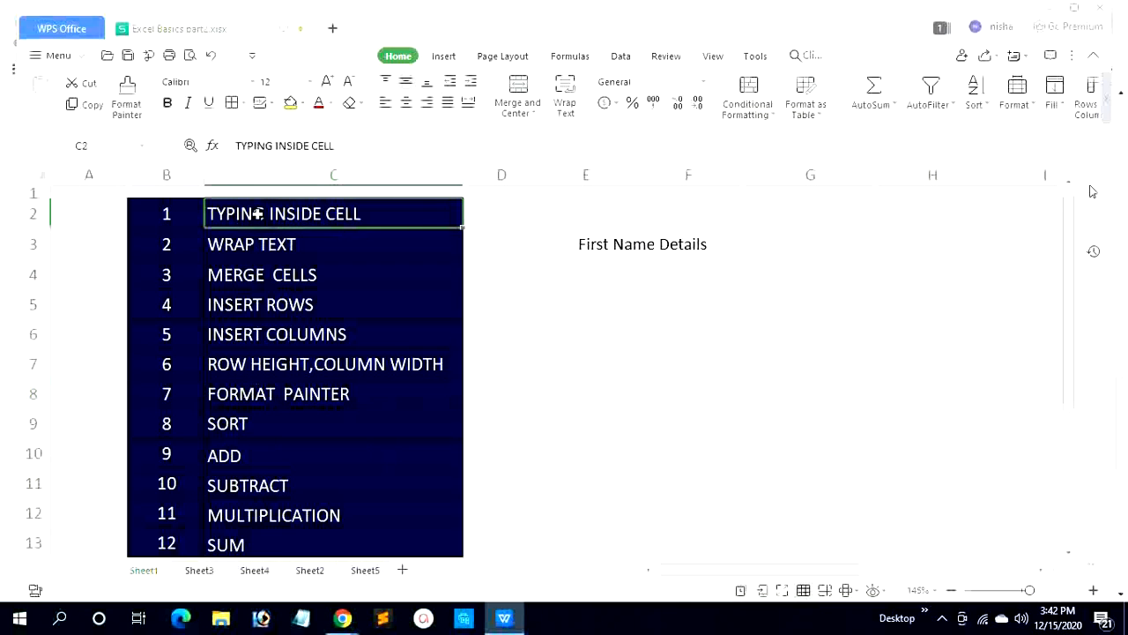
{"action": "left_click", "coordinate": [303, 106]}
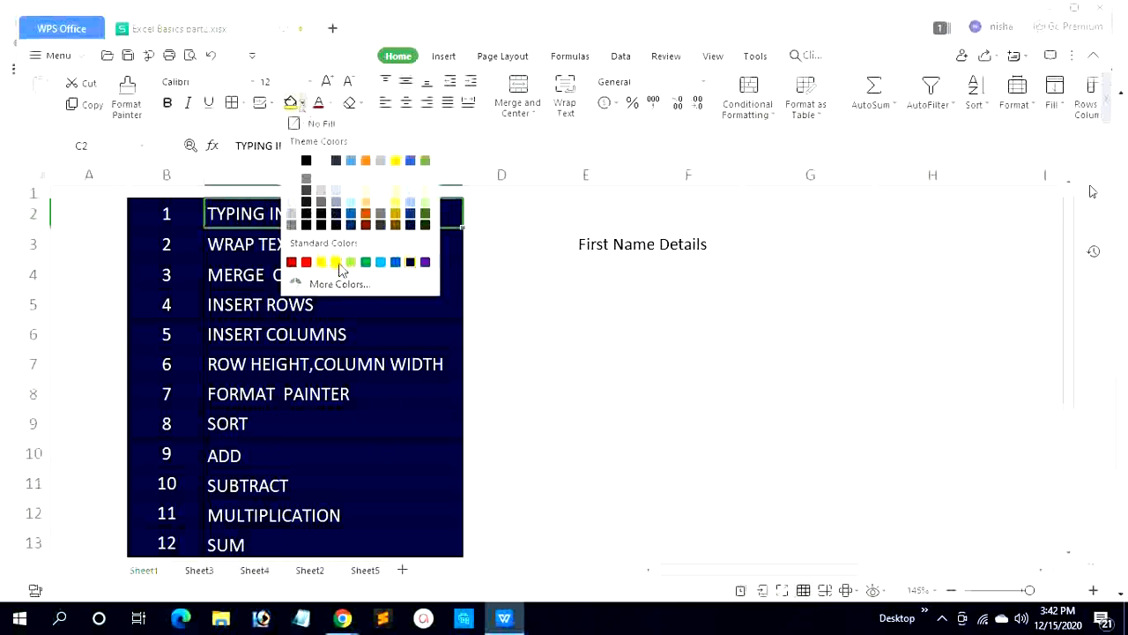
{"action": "left_click", "coordinate": [336, 262]}
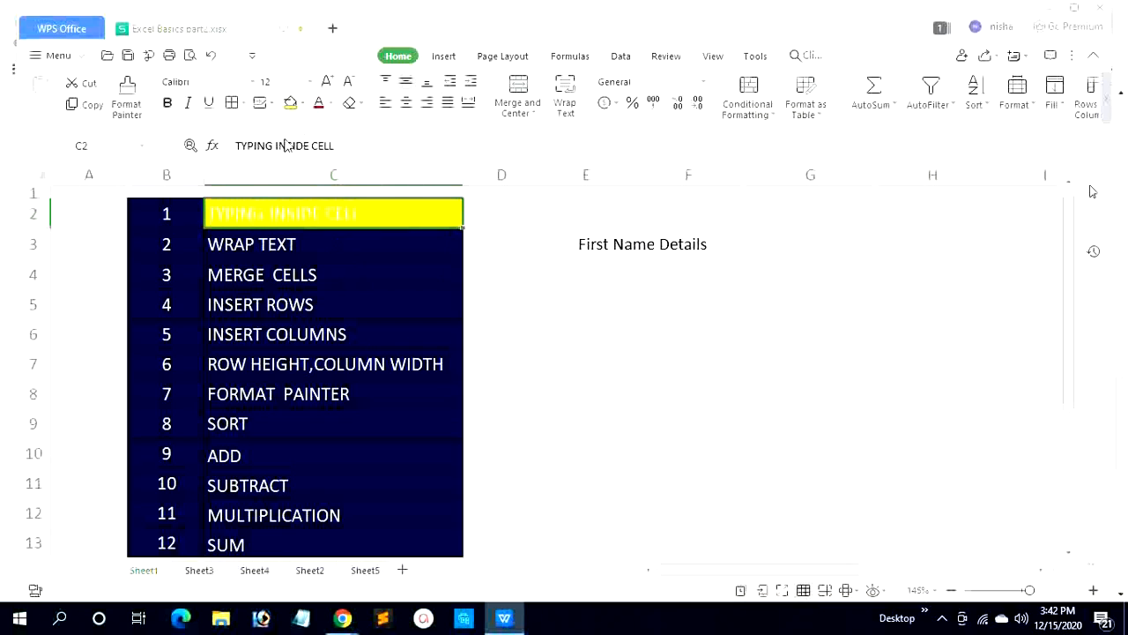
{"action": "left_click", "coordinate": [330, 103]}
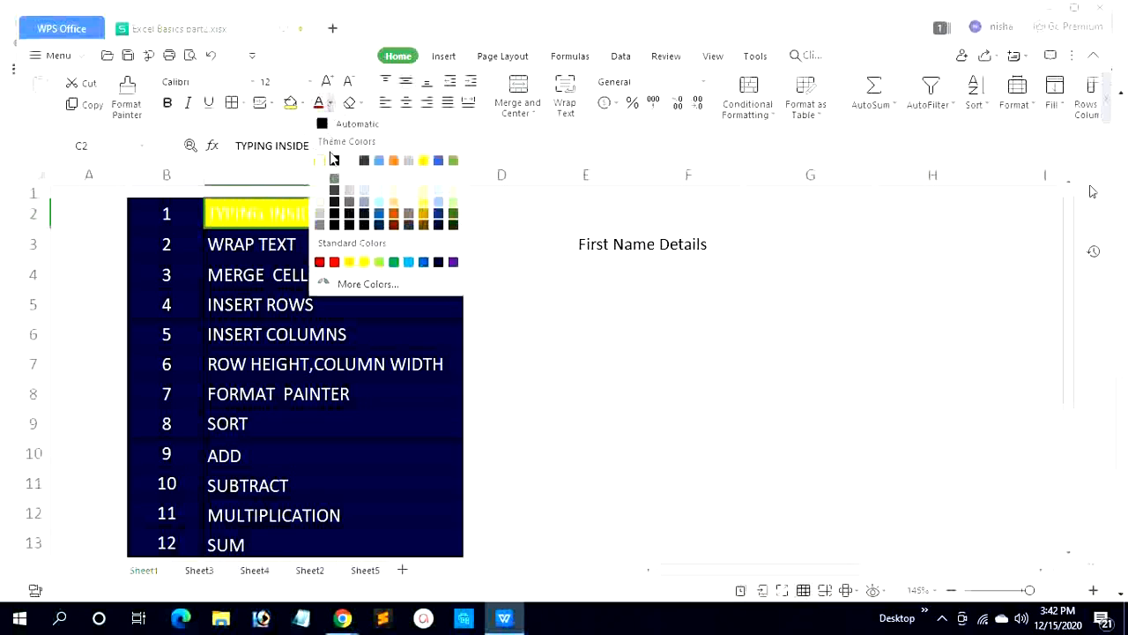
{"action": "left_click", "coordinate": [334, 161]}
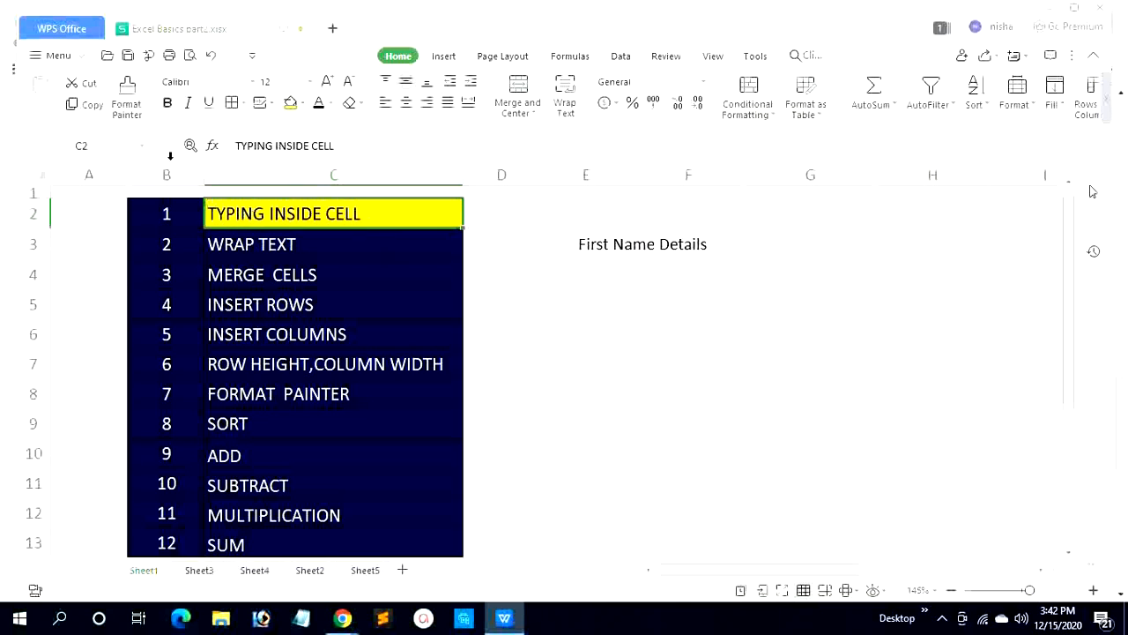
- Copy the formatting of C2 to the WRAP TEXT, MERGE CELLS, INSERT ROWS and INSERT COLUMNS topics in C3 to C6 using Format Painter
{"action": "left_click", "coordinate": [137, 117]}
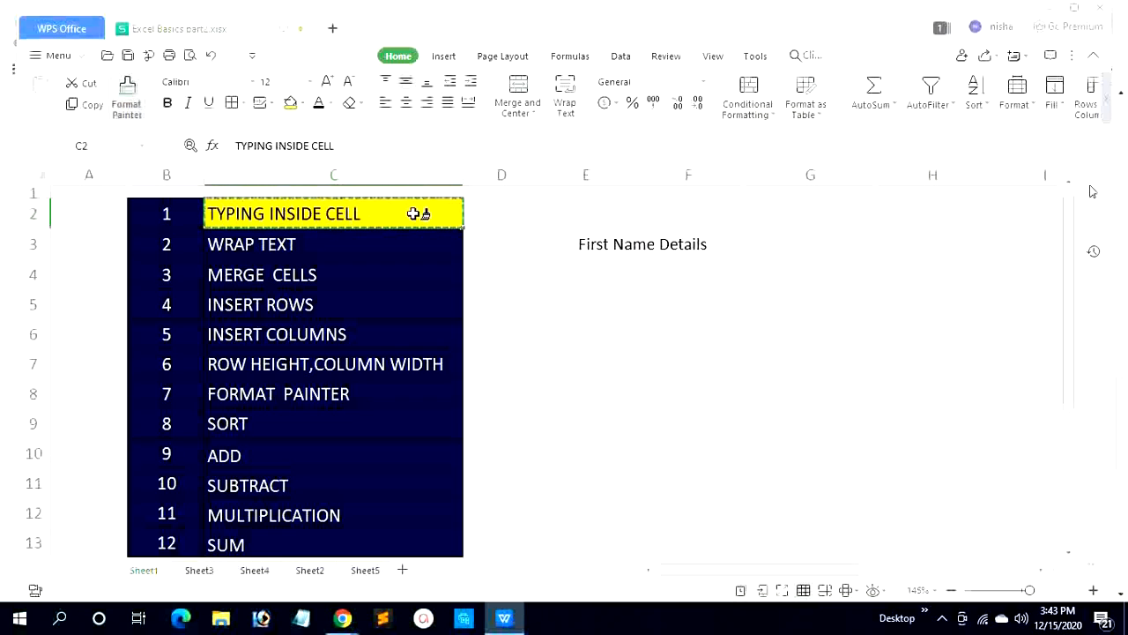
{"action": "left_click", "coordinate": [280, 243]}
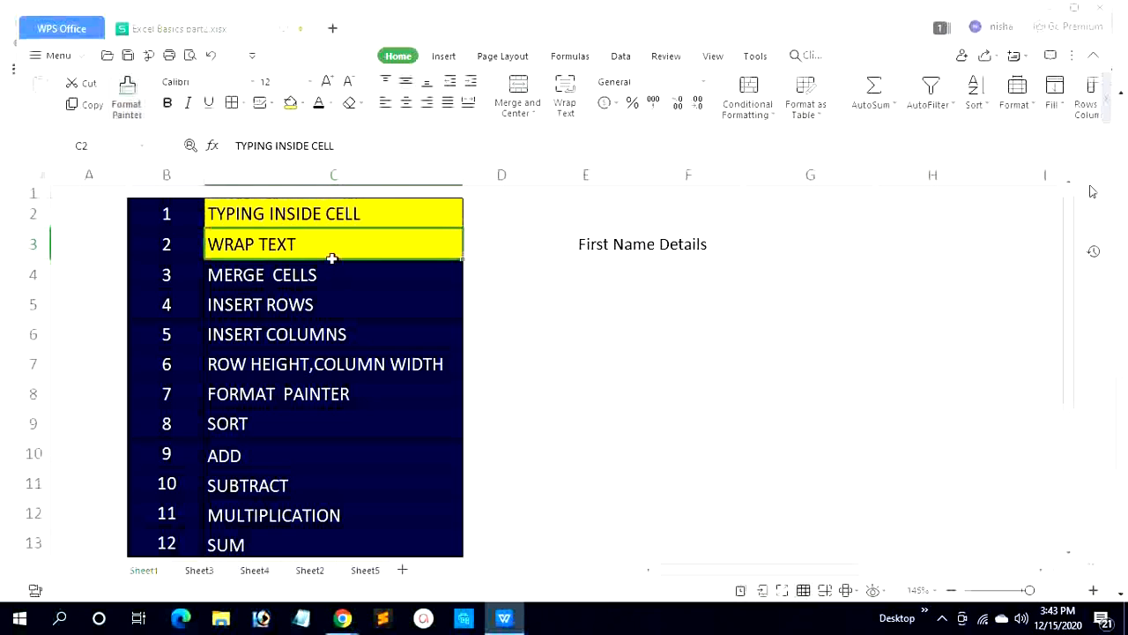
{"action": "left_click", "coordinate": [244, 214]}
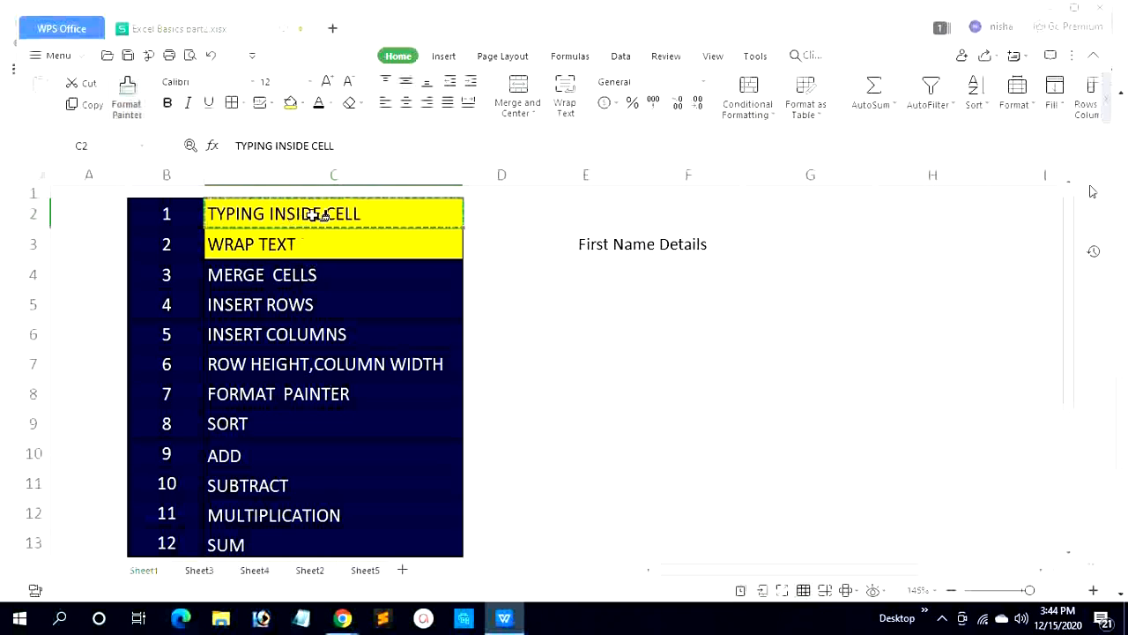
{"action": "left_click", "coordinate": [275, 275]}
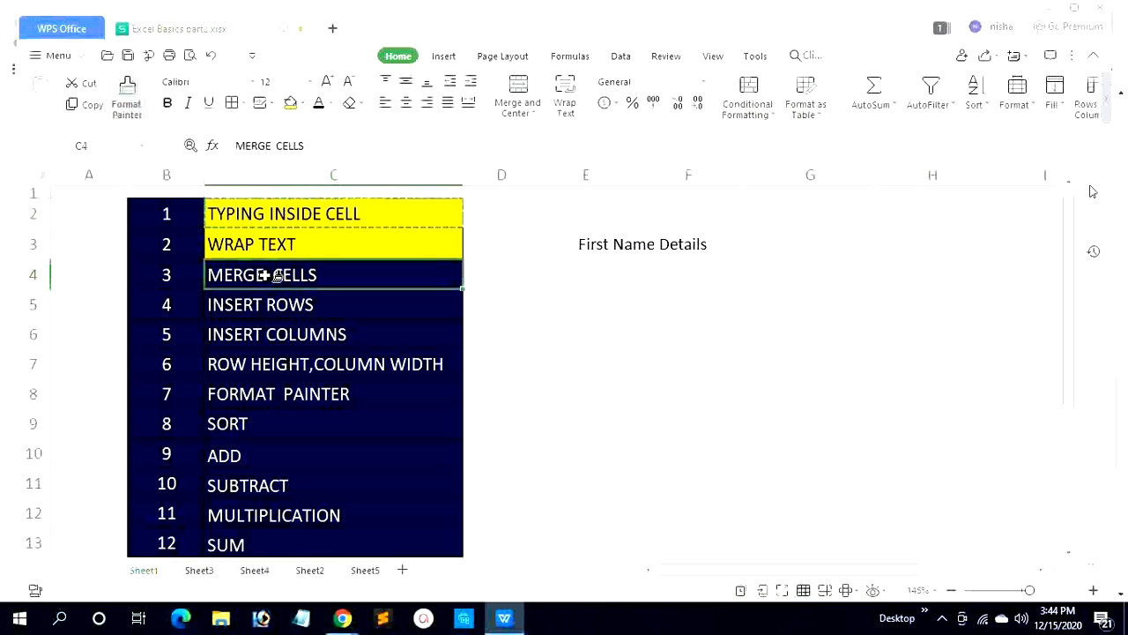
{"action": "left_click", "coordinate": [276, 305]}
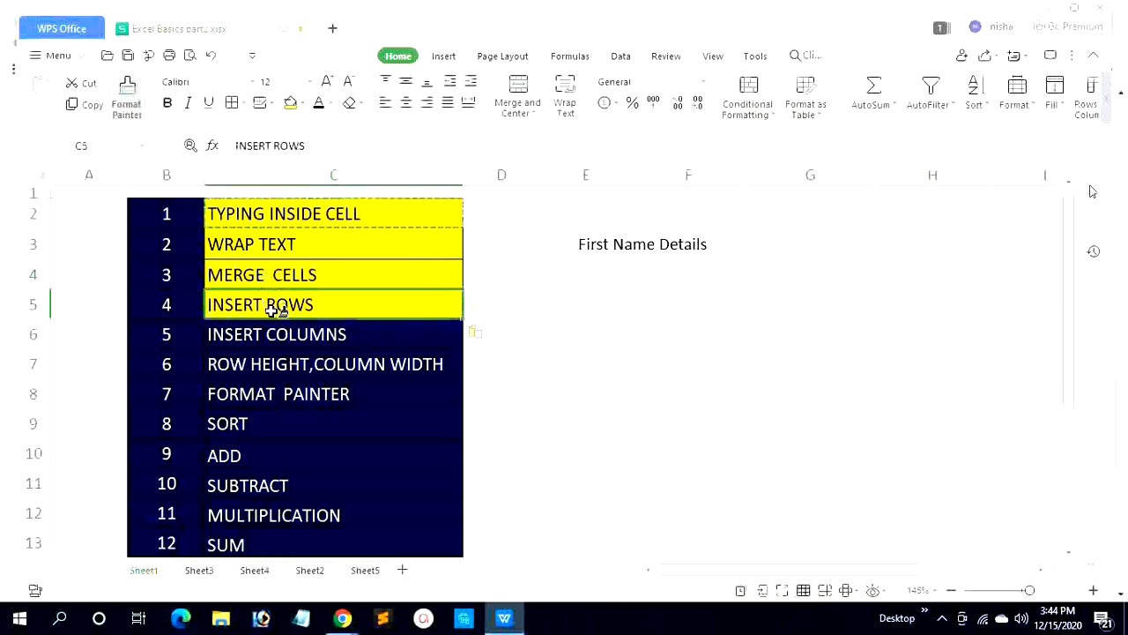
{"action": "left_click", "coordinate": [280, 334]}
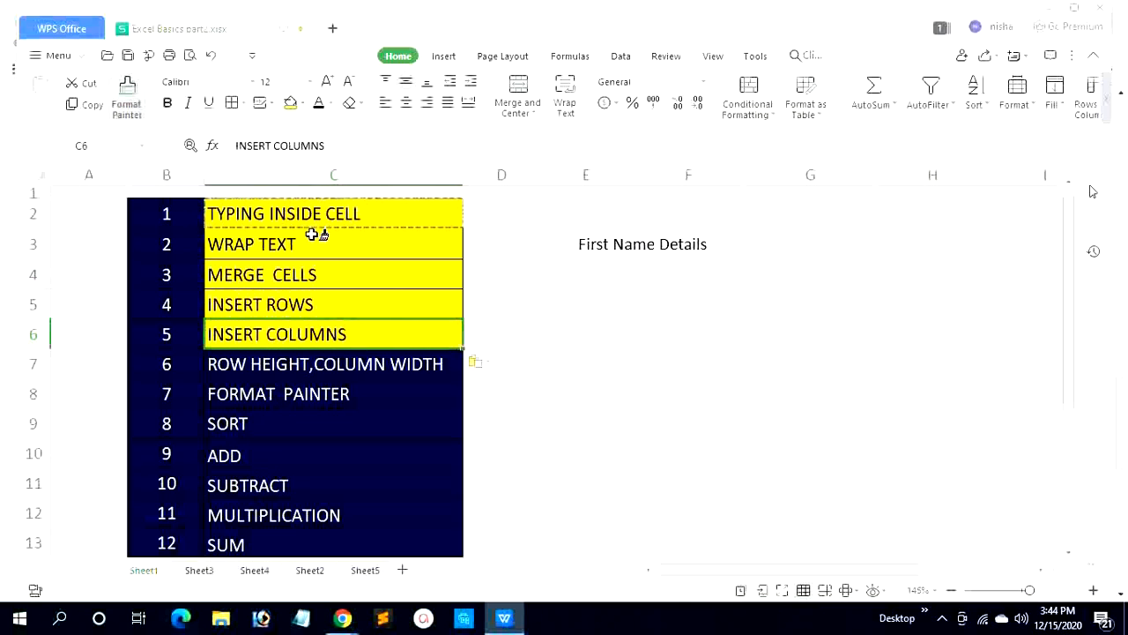
{"action": "key", "text": "Escape"}
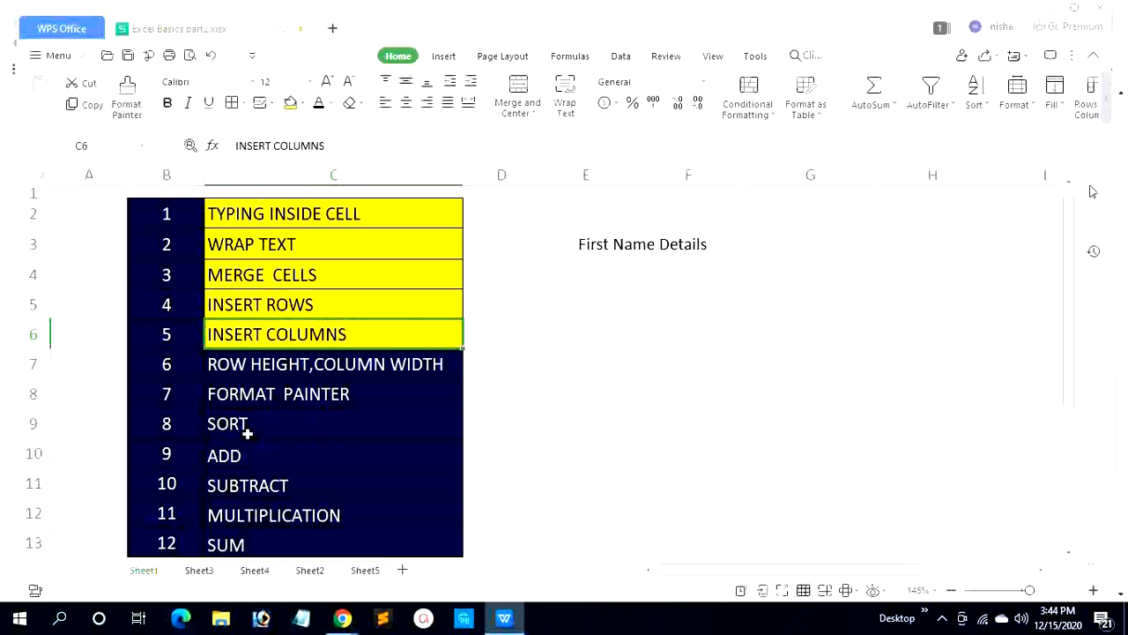
- On Sheet4, sort the numbers in F3:F12 in ascending order and re-sort them in descending order
{"action": "left_click", "coordinate": [201, 571]}
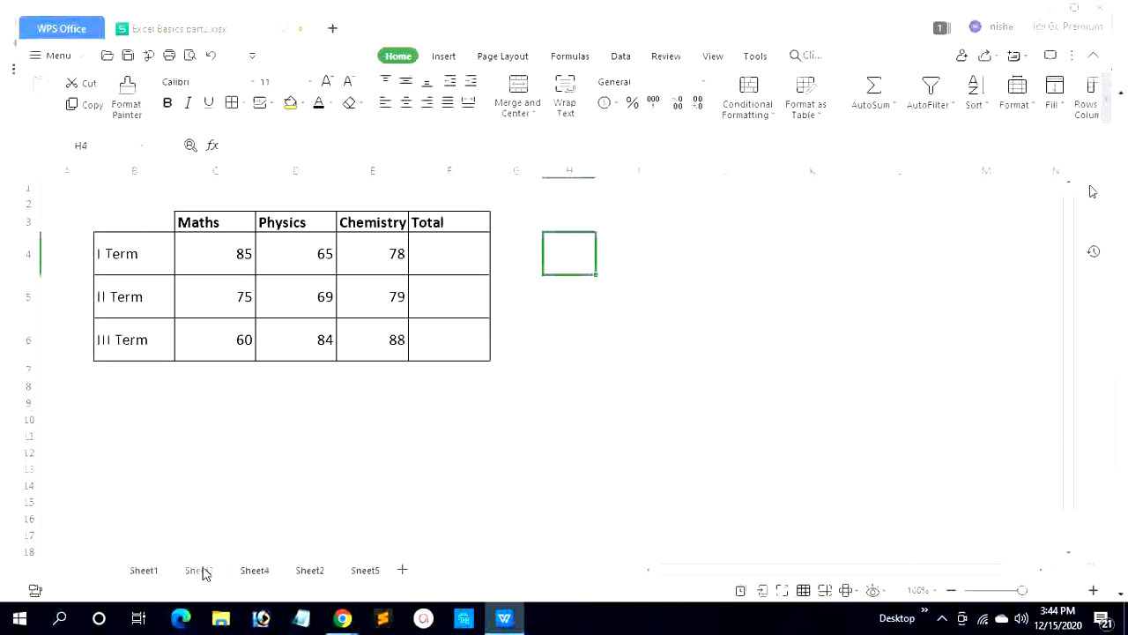
{"action": "left_click", "coordinate": [255, 571]}
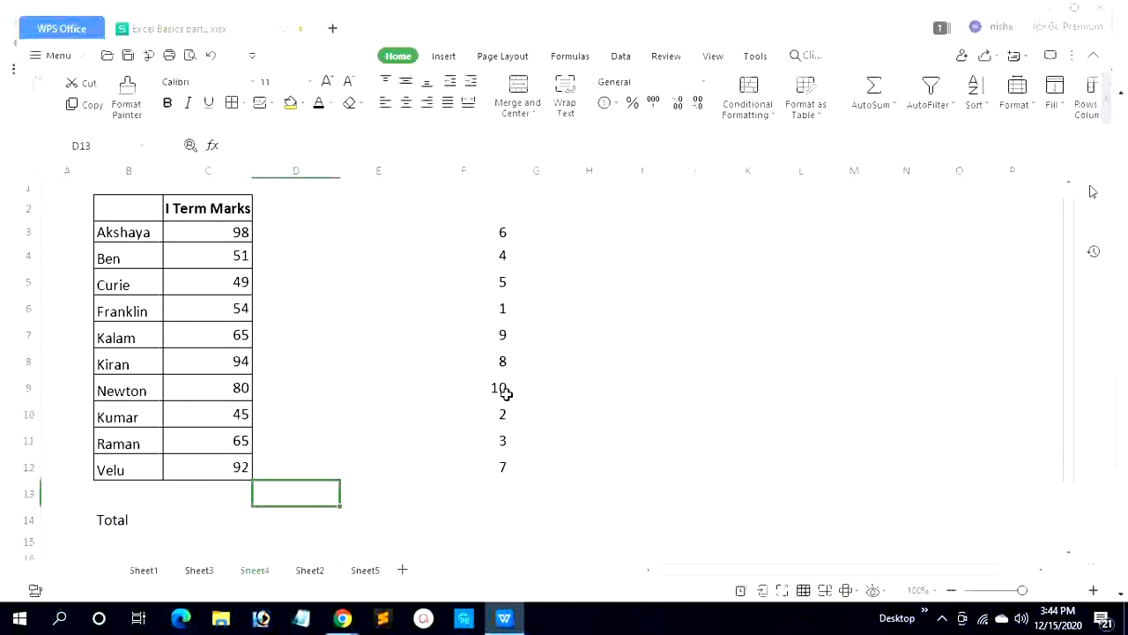
{"action": "left_click_drag", "start_coordinate": [444, 231], "coordinate": [493, 469]}
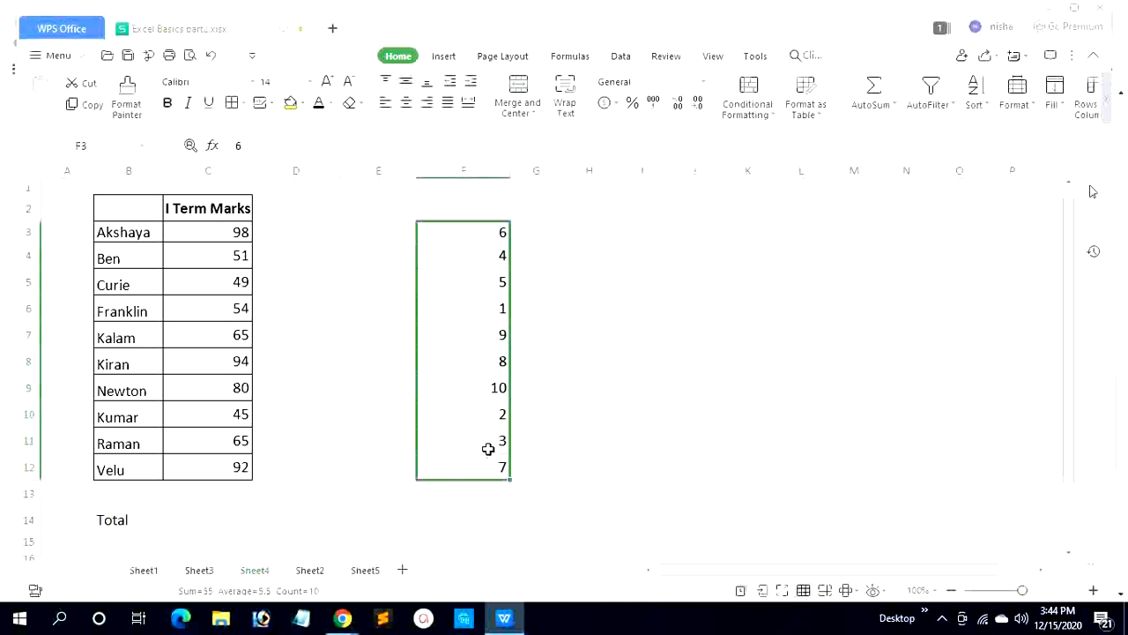
{"action": "left_click", "coordinate": [986, 106]}
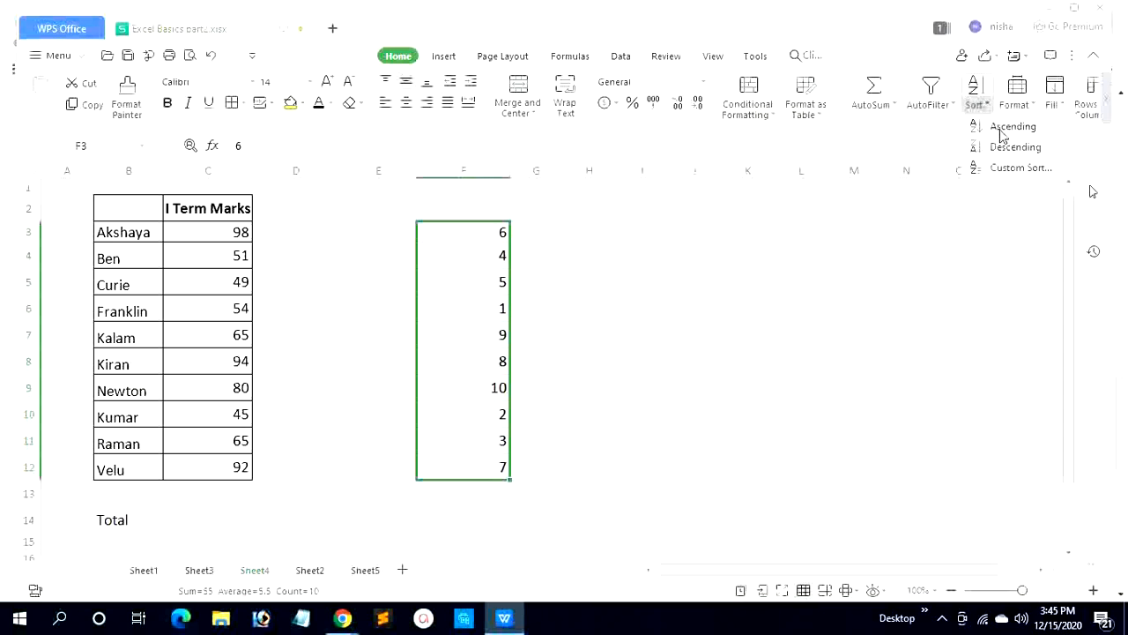
{"action": "left_click", "coordinate": [1001, 132]}
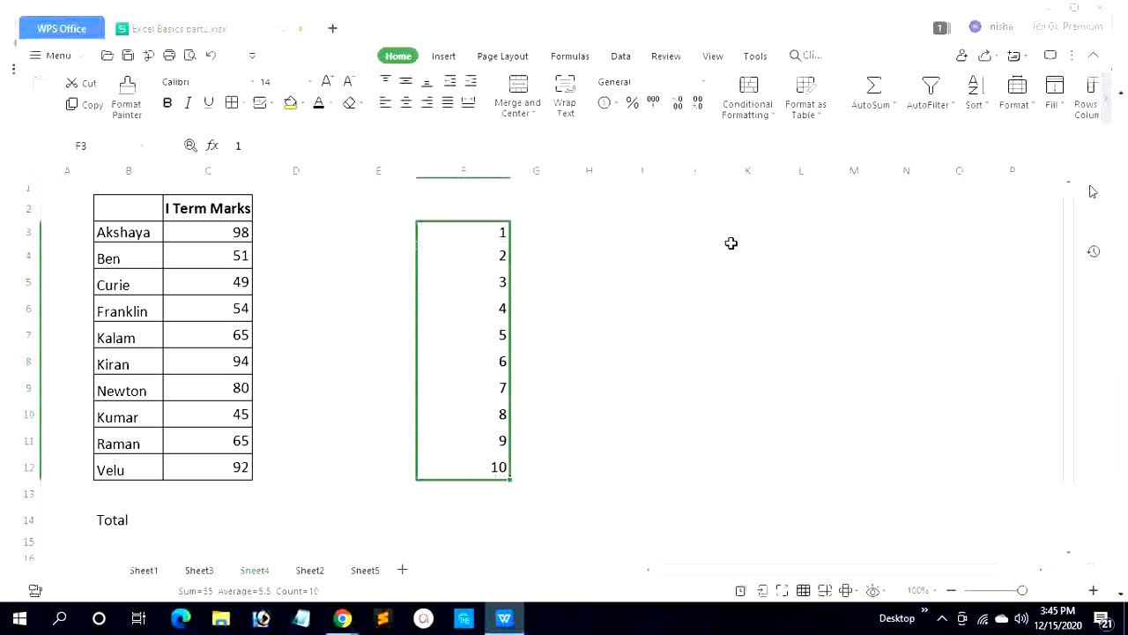
{"action": "left_click", "coordinate": [989, 109]}
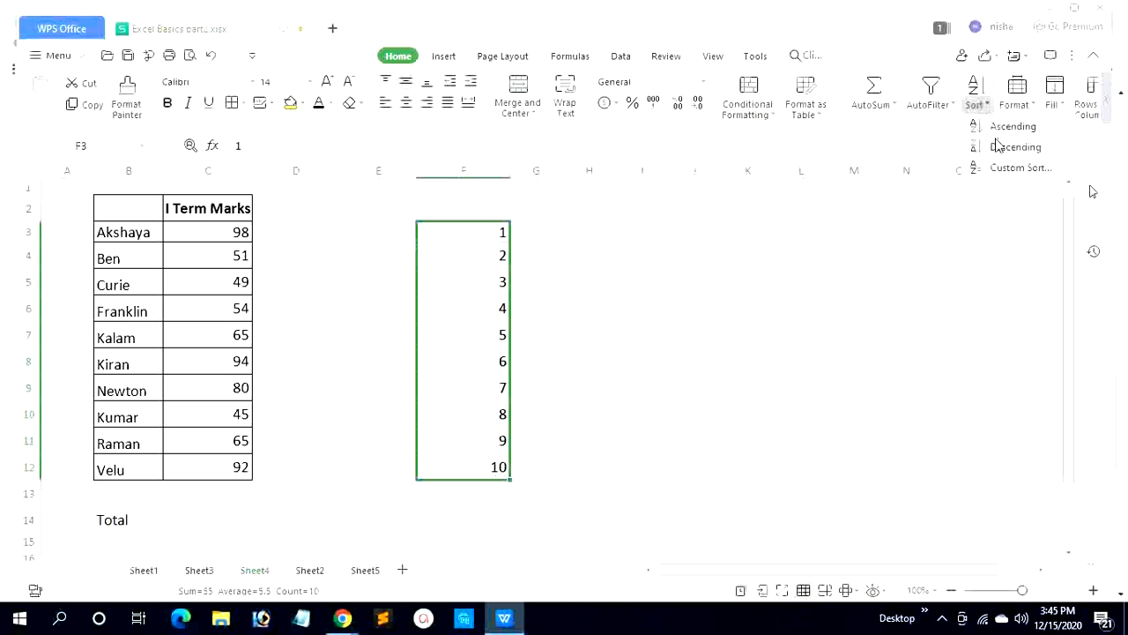
{"action": "left_click", "coordinate": [999, 147]}
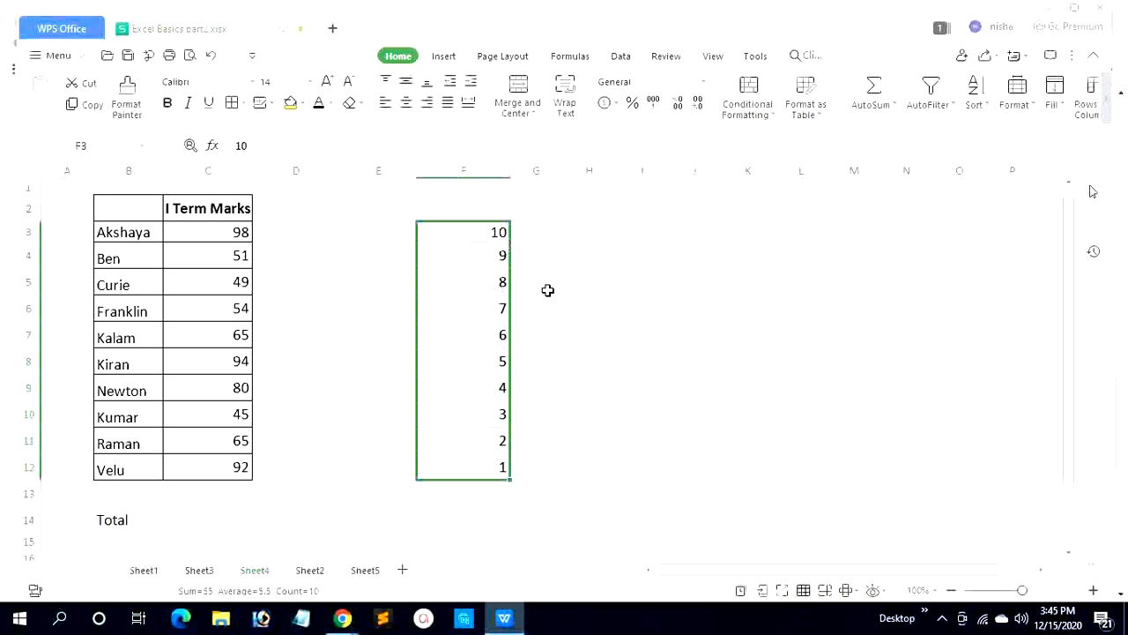
- Sort the student names in B3:B12 in ascending order and re-sort them in descending order, expanding the selection to include the marks
{"action": "left_click", "coordinate": [116, 233]}
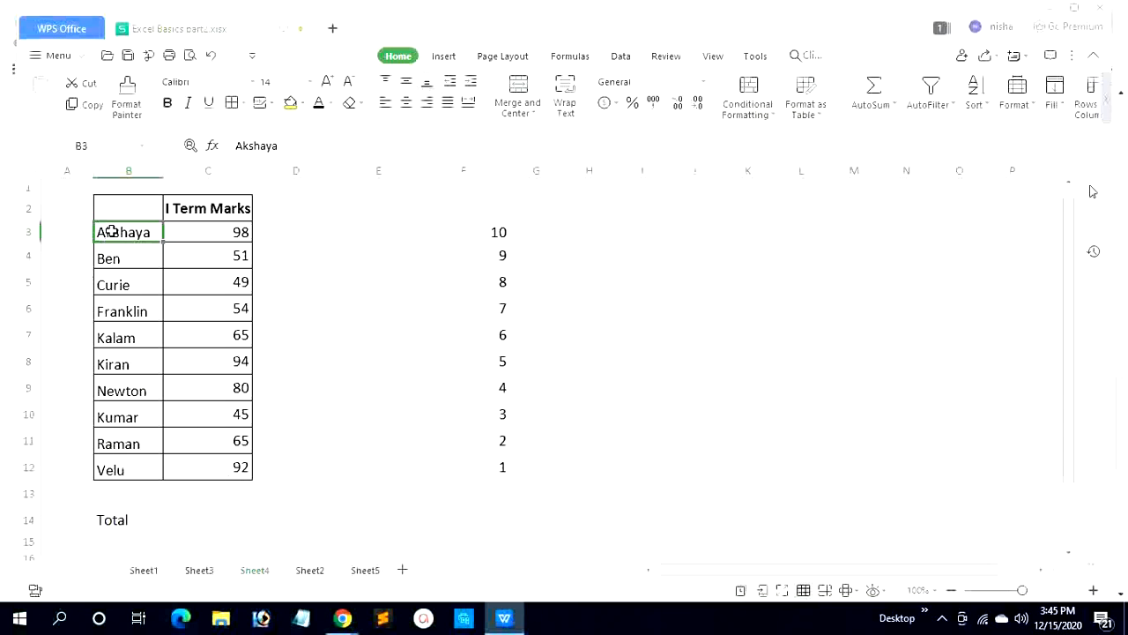
{"action": "left_click_drag", "start_coordinate": [112, 231], "coordinate": [139, 469]}
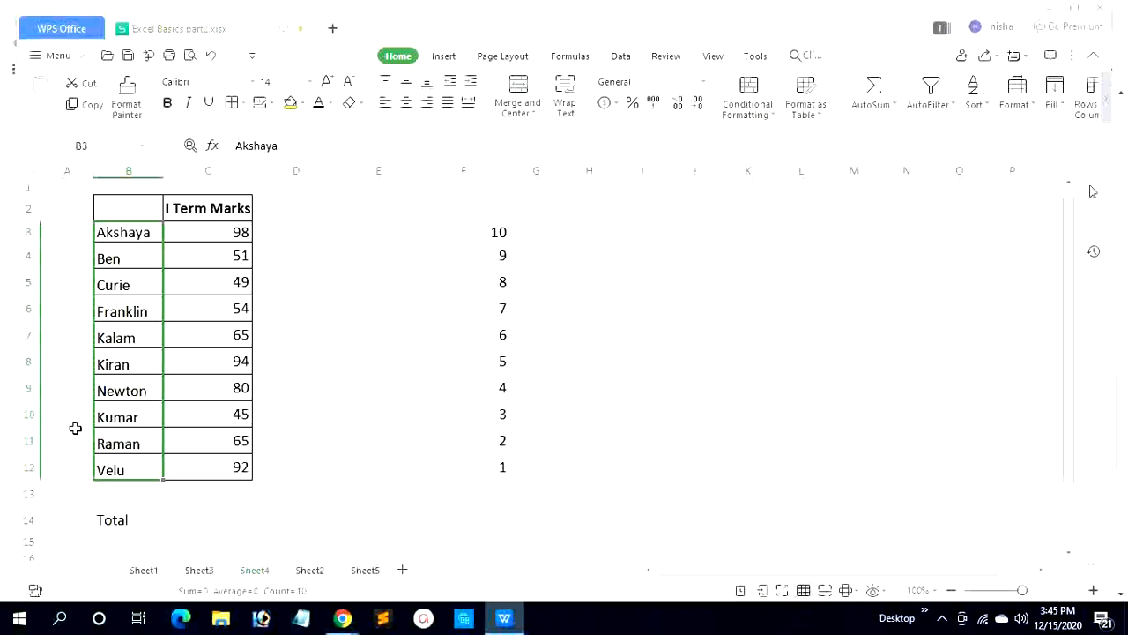
{"action": "left_click", "coordinate": [985, 105]}
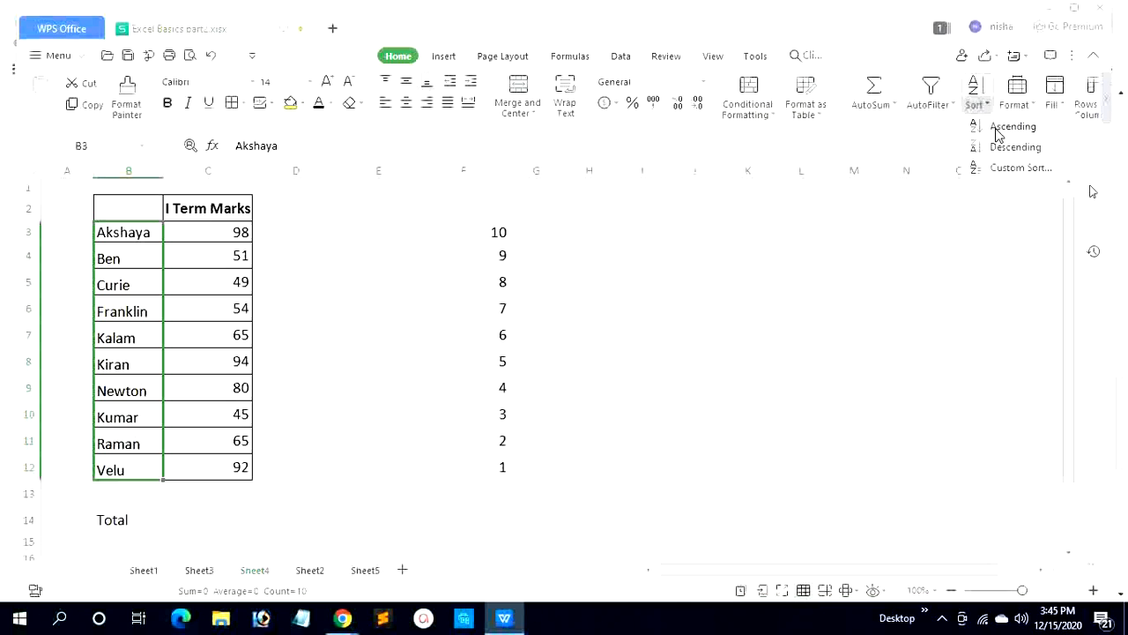
{"action": "left_click", "coordinate": [1005, 127]}
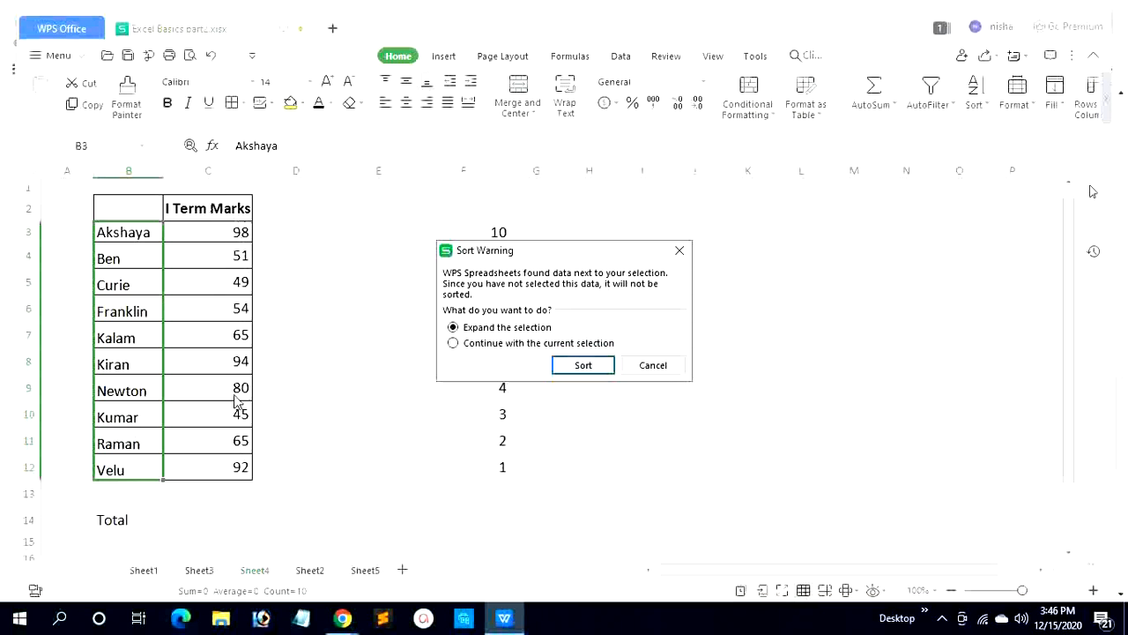
{"action": "left_click", "coordinate": [576, 364]}
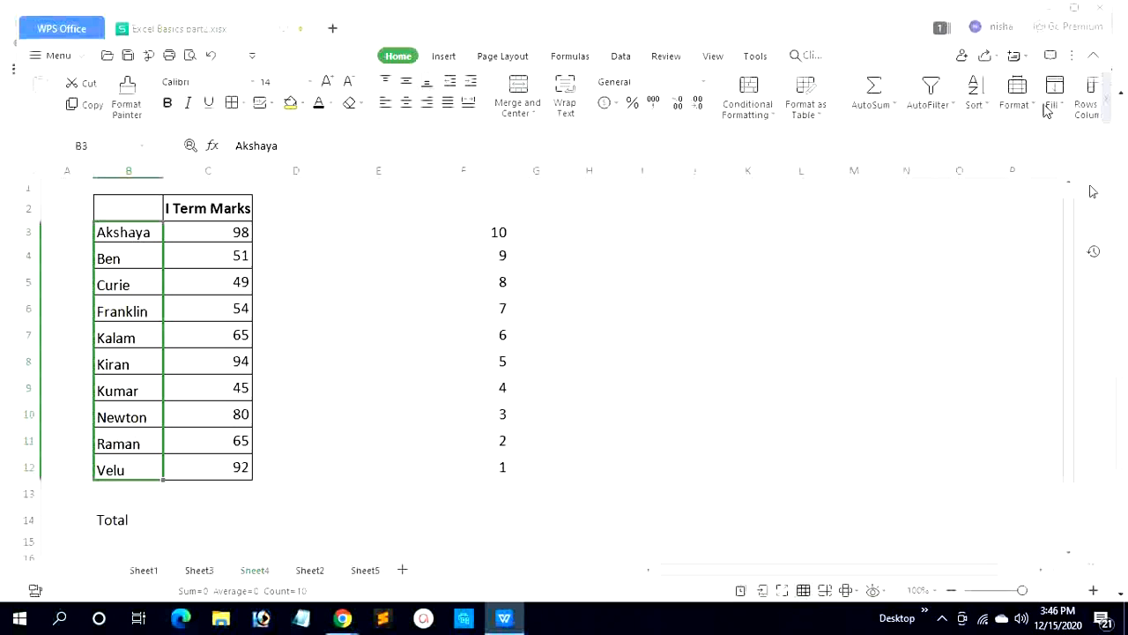
{"action": "left_click", "coordinate": [986, 106]}
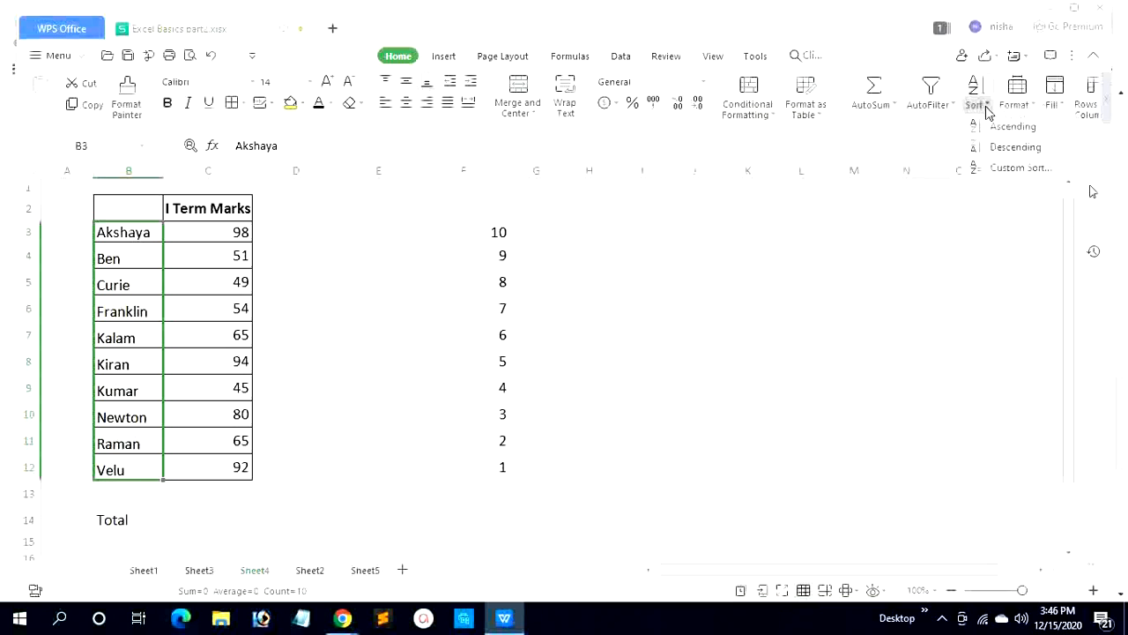
{"action": "left_click", "coordinate": [1002, 150]}
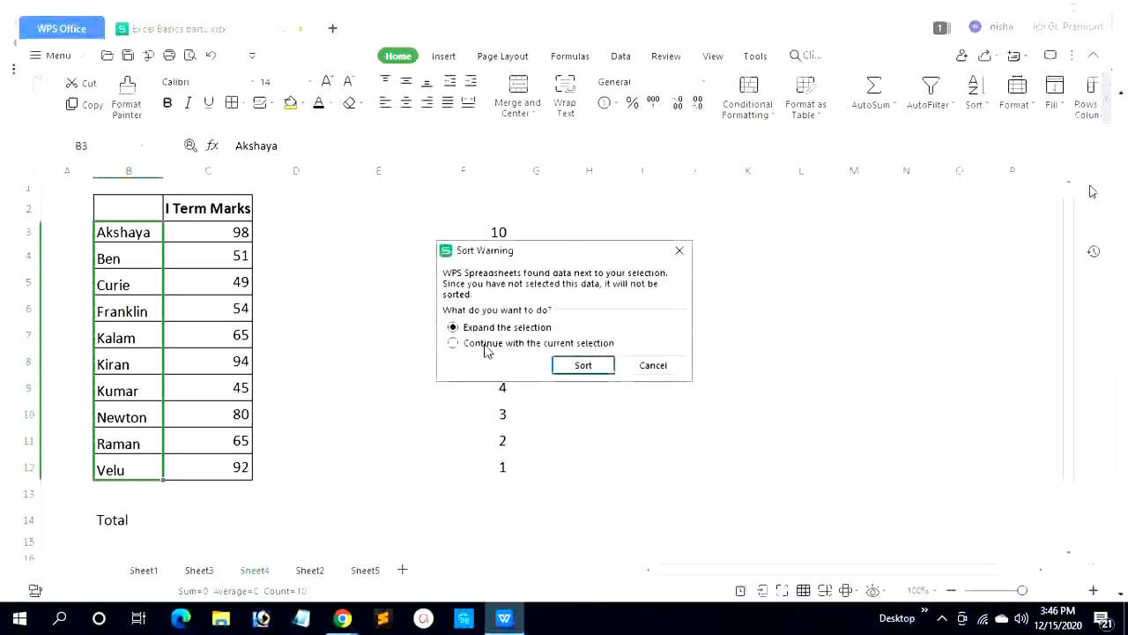
{"action": "left_click", "coordinate": [584, 371]}
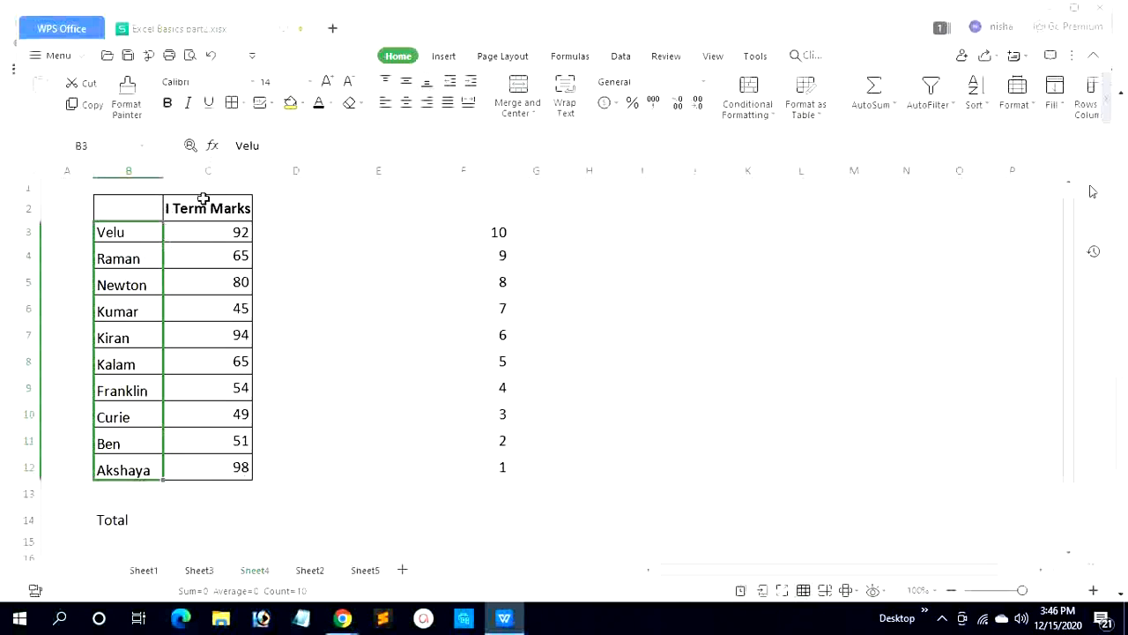
- Check the topic list on Sheet1 and total the I Term marks in F4 of Sheet3 with the formula =85+65+78
{"action": "left_click", "coordinate": [141, 571]}
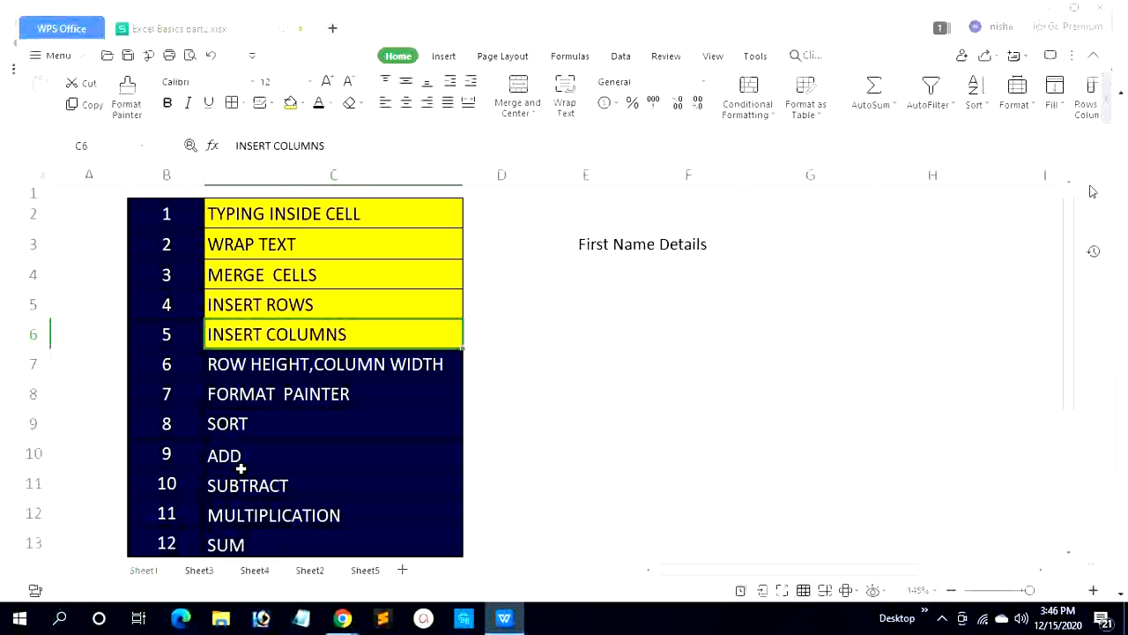
{"action": "left_click", "coordinate": [198, 572]}
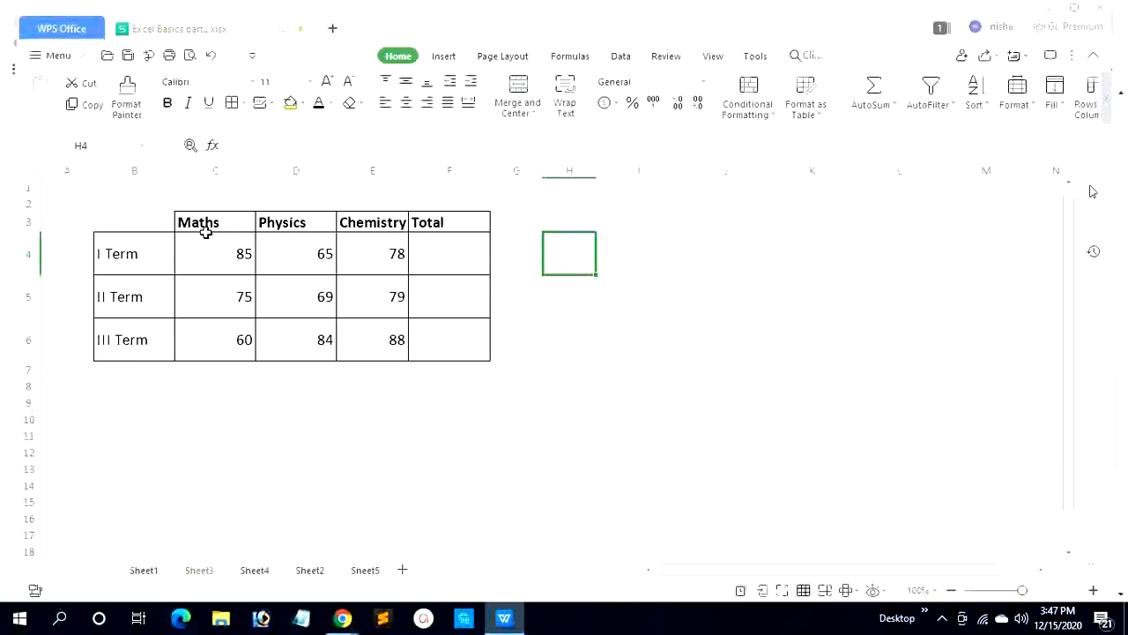
{"action": "left_click", "coordinate": [438, 260]}
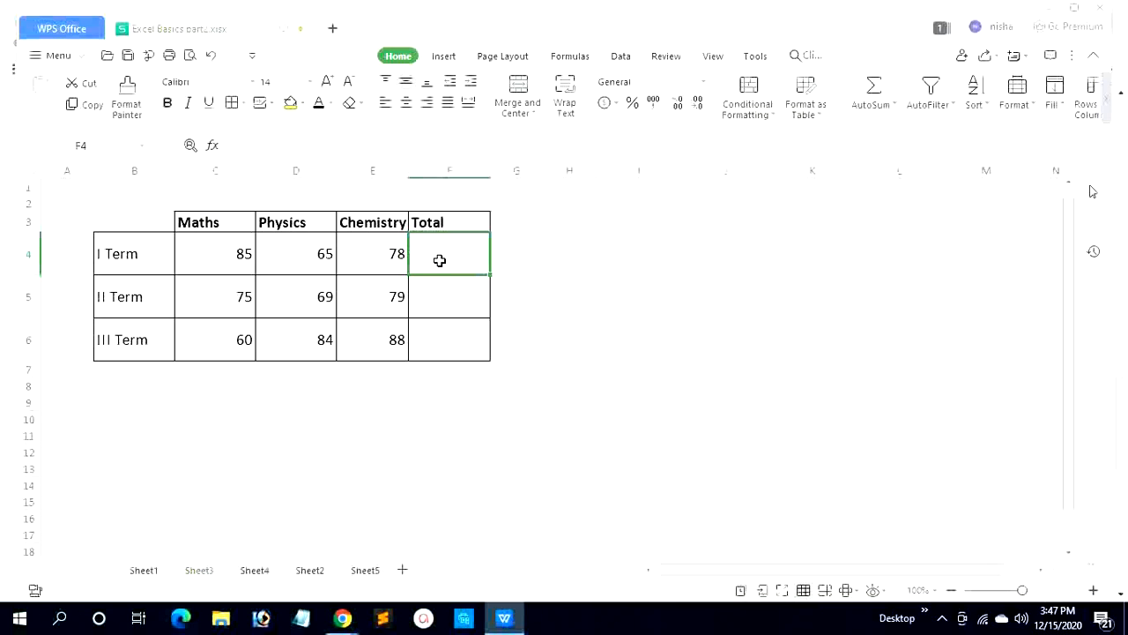
{"action": "type", "text": "="}
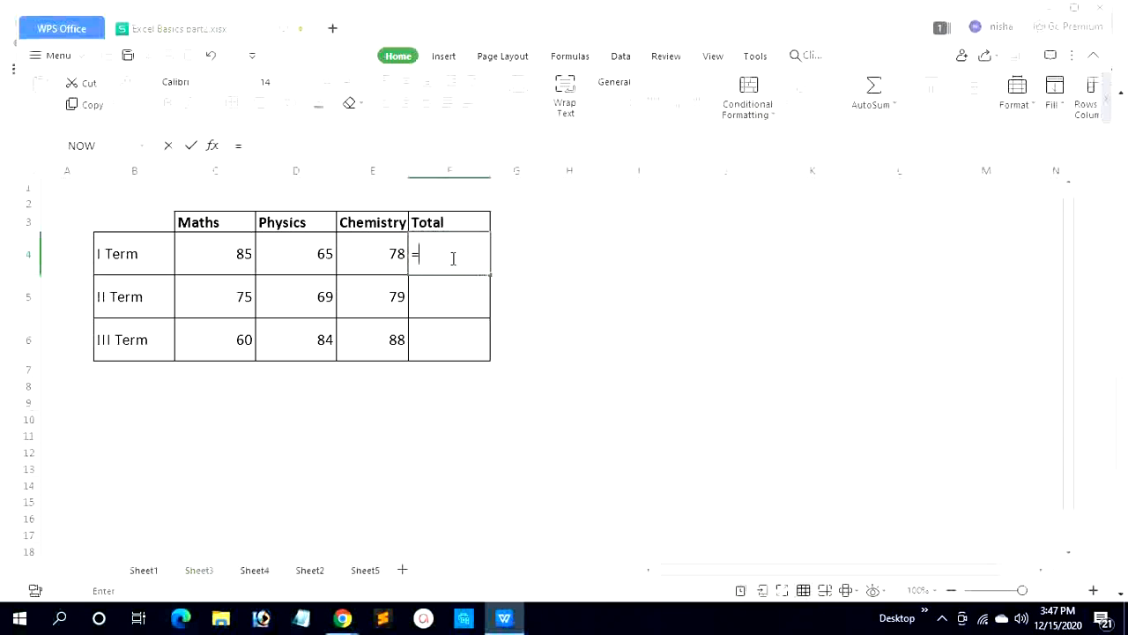
{"action": "type", "text": "85+65+78"}
{"action": "key", "text": "Return"}
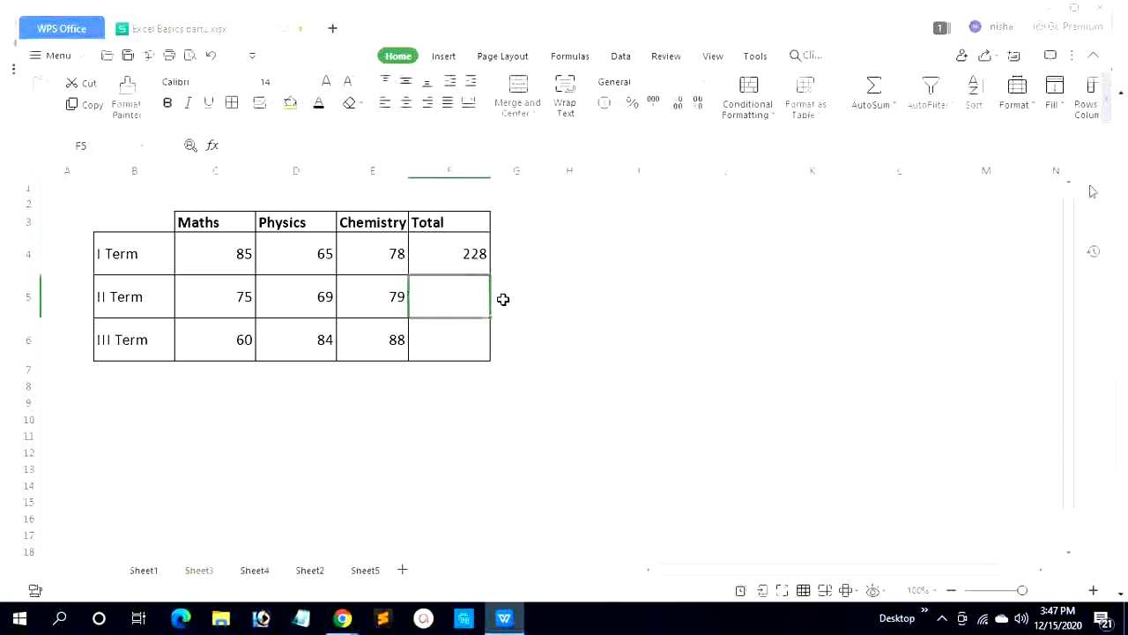
- Set the I Term Chemistry mark in E4 to 77 and check how the total in F4 responds
{"action": "left_click", "coordinate": [451, 254]}
{"action": "left_click", "coordinate": [390, 253]}
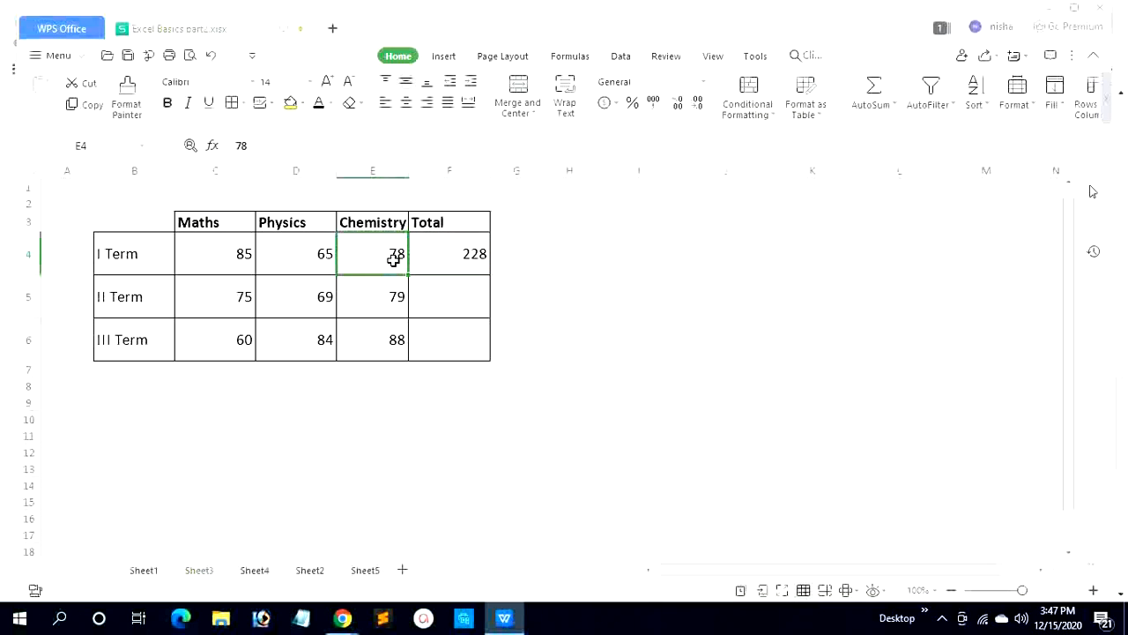
{"action": "type", "text": "77"}
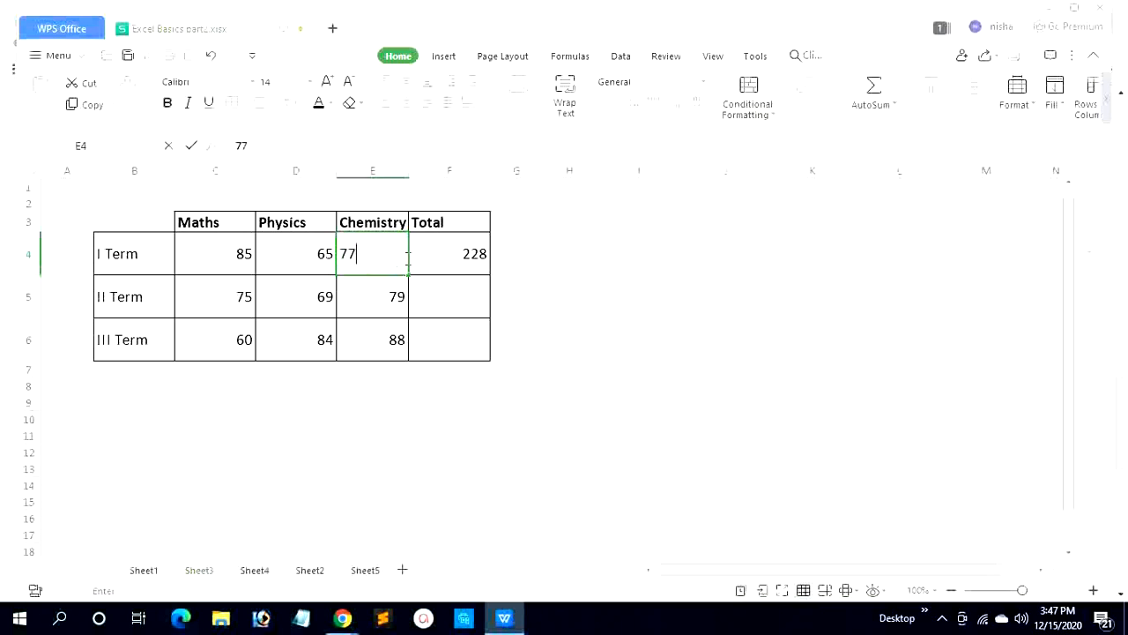
{"action": "left_click", "coordinate": [462, 285]}
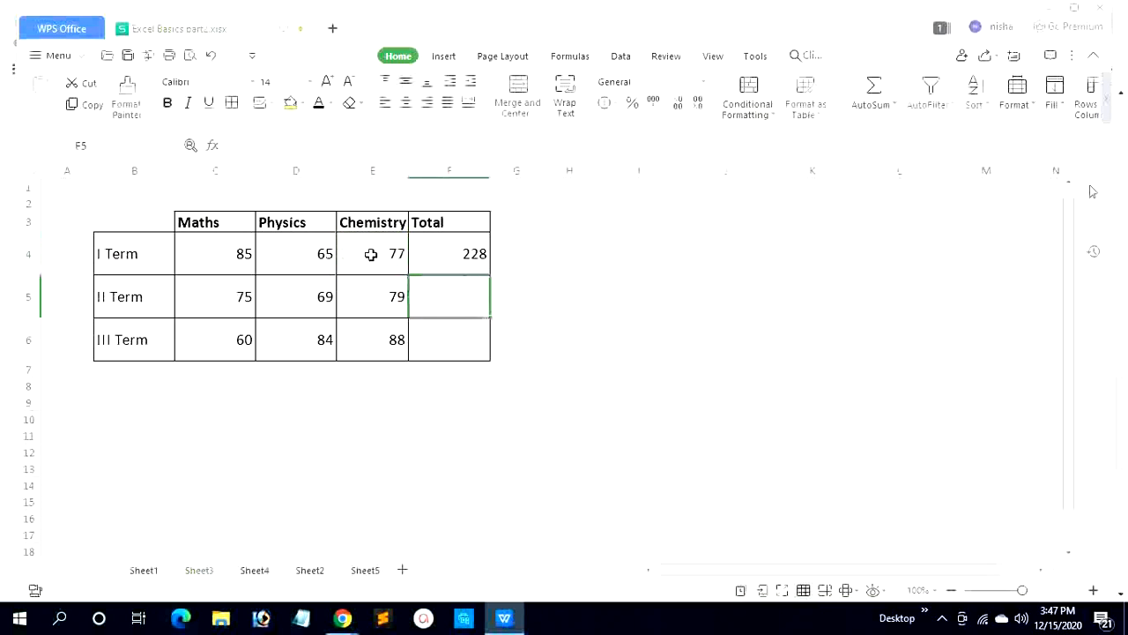
{"action": "left_click", "coordinate": [474, 254]}
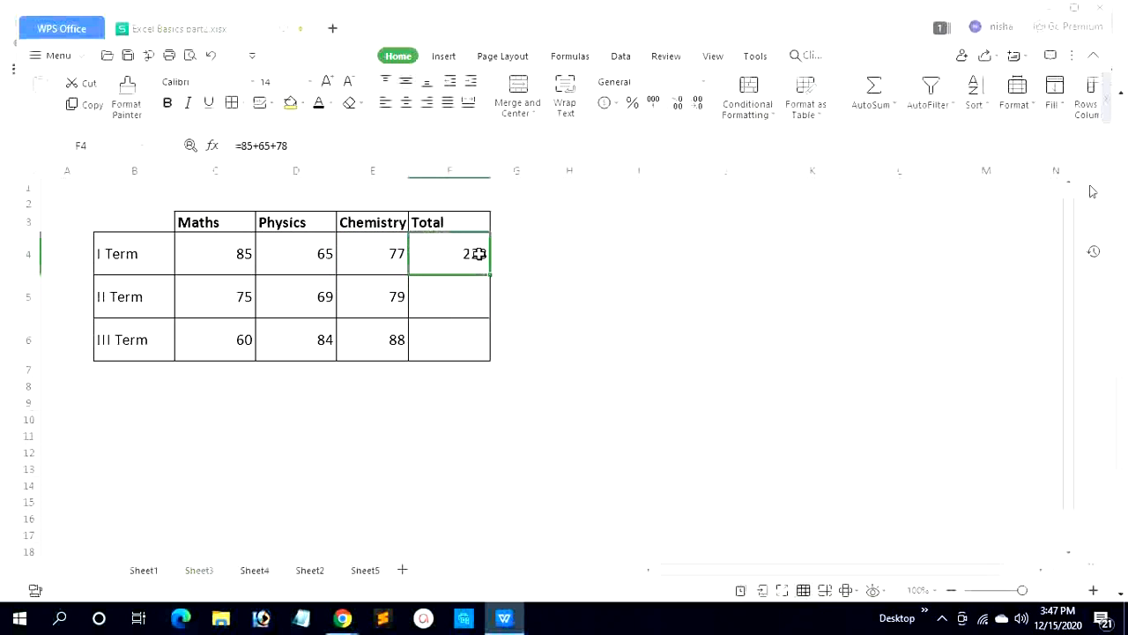
- Set the I Term Chemistry mark in E4 back to 78
{"action": "left_click", "coordinate": [392, 265]}
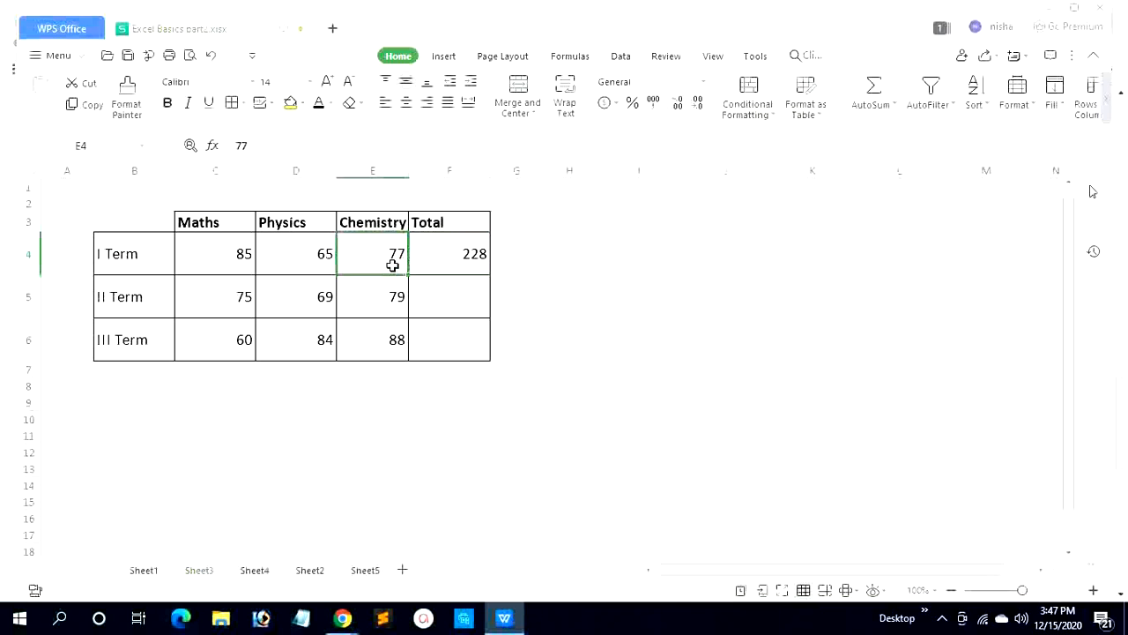
{"action": "type", "text": "78"}
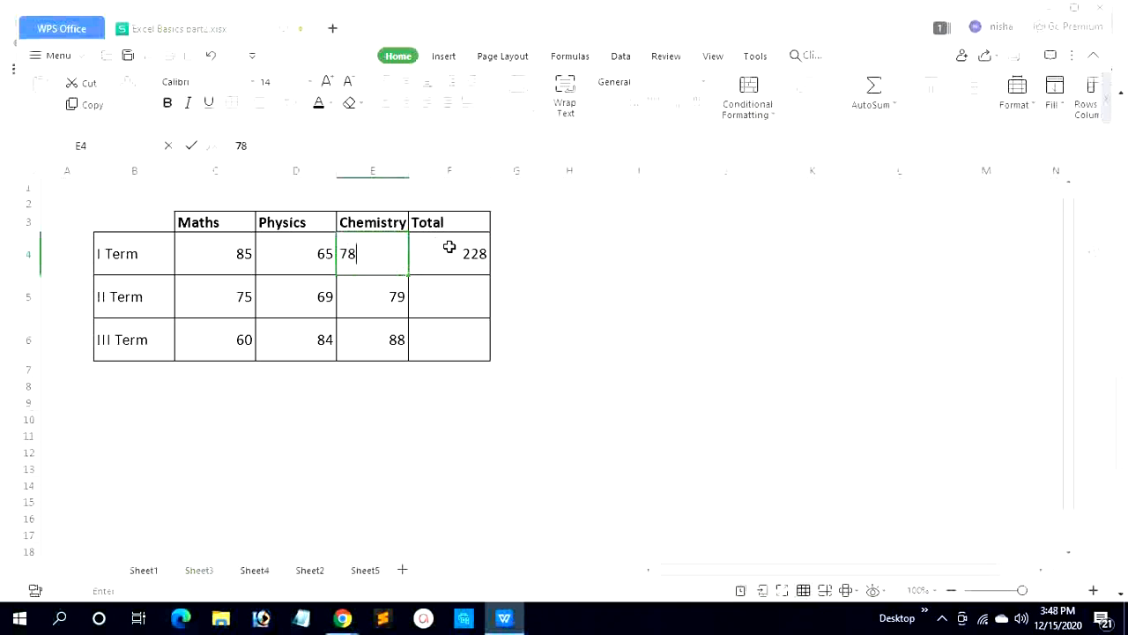
{"action": "left_click", "coordinate": [451, 254]}
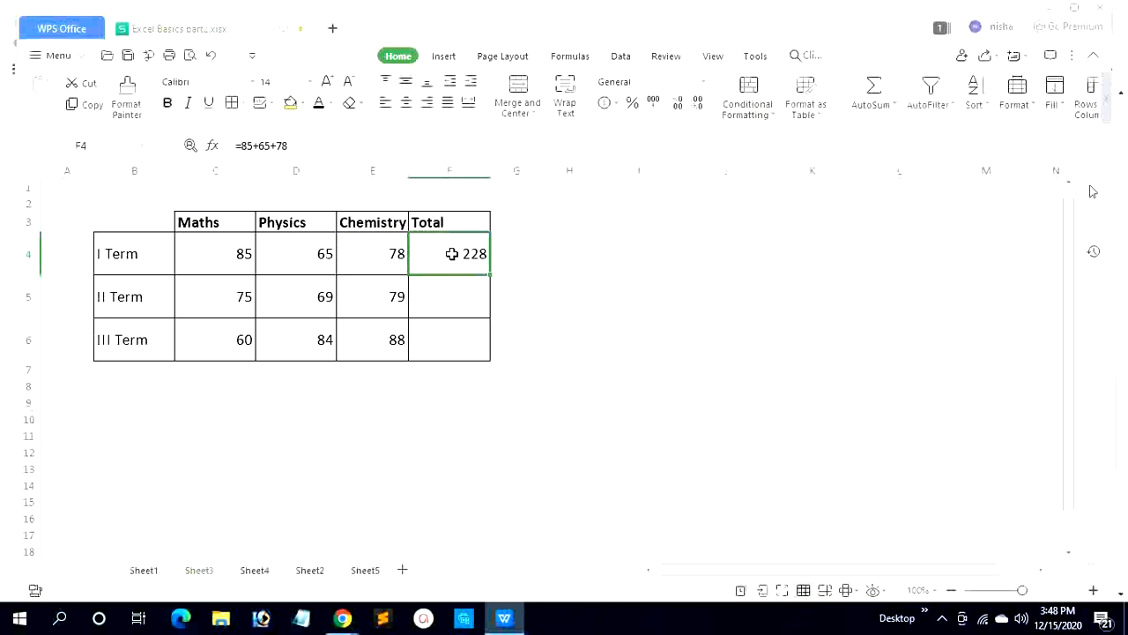
- Replace the I Term total in F4 with the cell-reference formula =C4+D4+E4 and check it
{"action": "type", "text": "="}
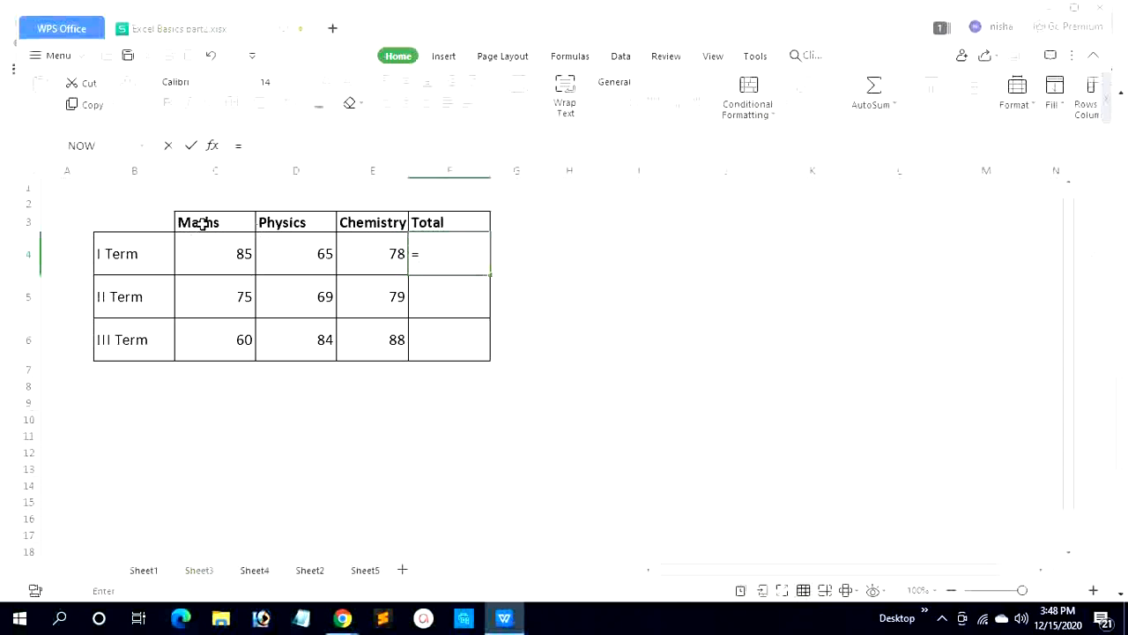
{"action": "left_click", "coordinate": [219, 256]}
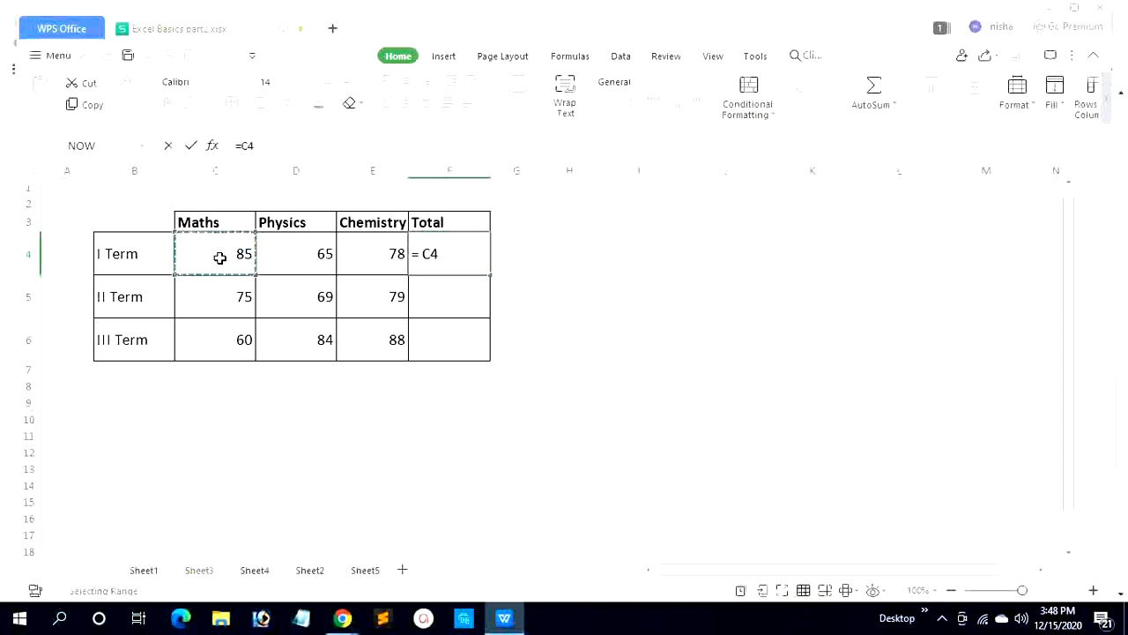
{"action": "type", "text": "+"}
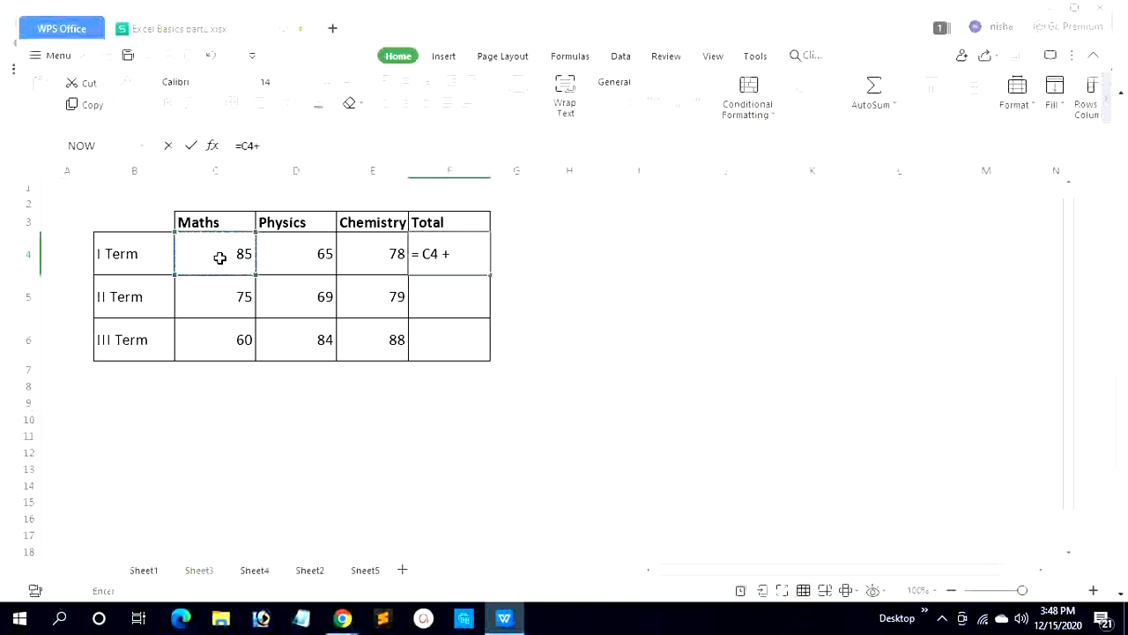
{"action": "left_click", "coordinate": [307, 256]}
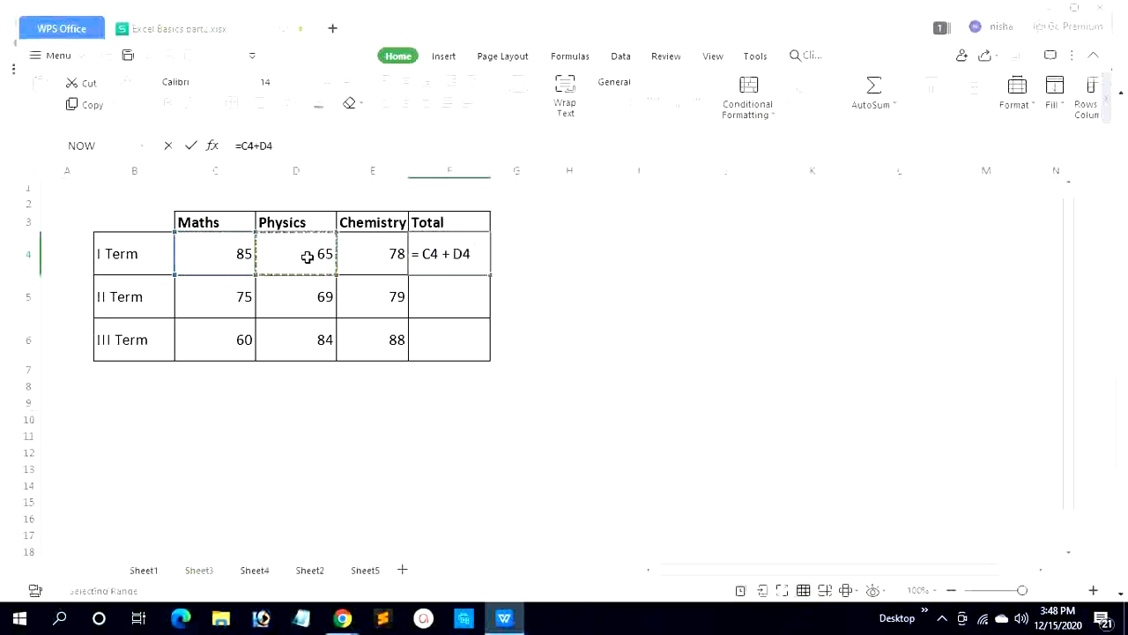
{"action": "type", "text": "+"}
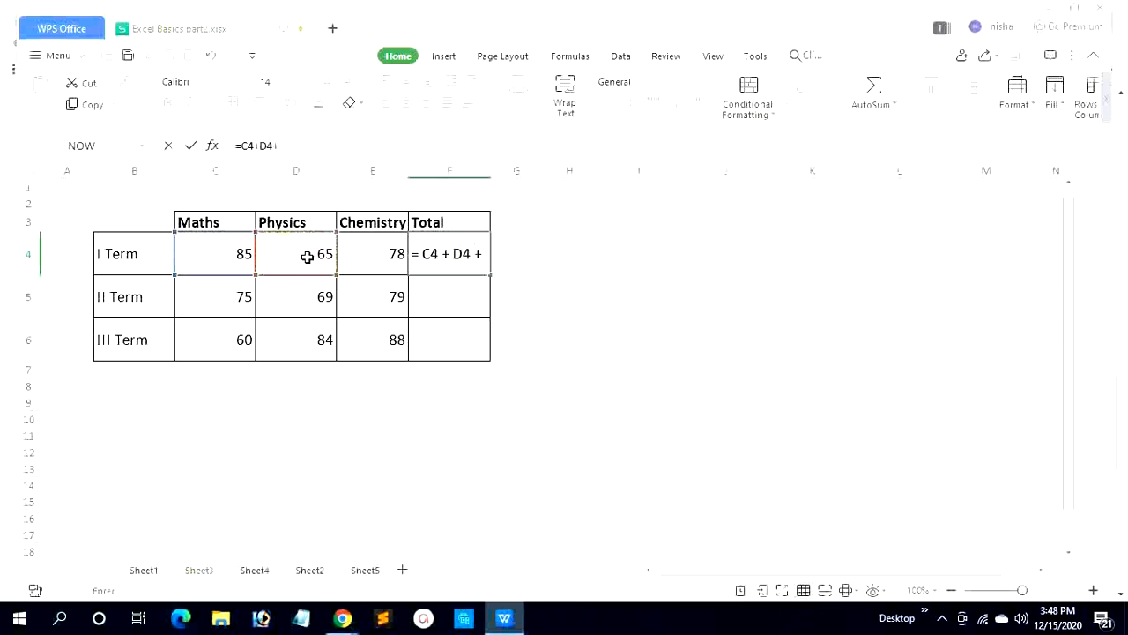
{"action": "left_click", "coordinate": [381, 258]}
{"action": "key", "text": "Return"}
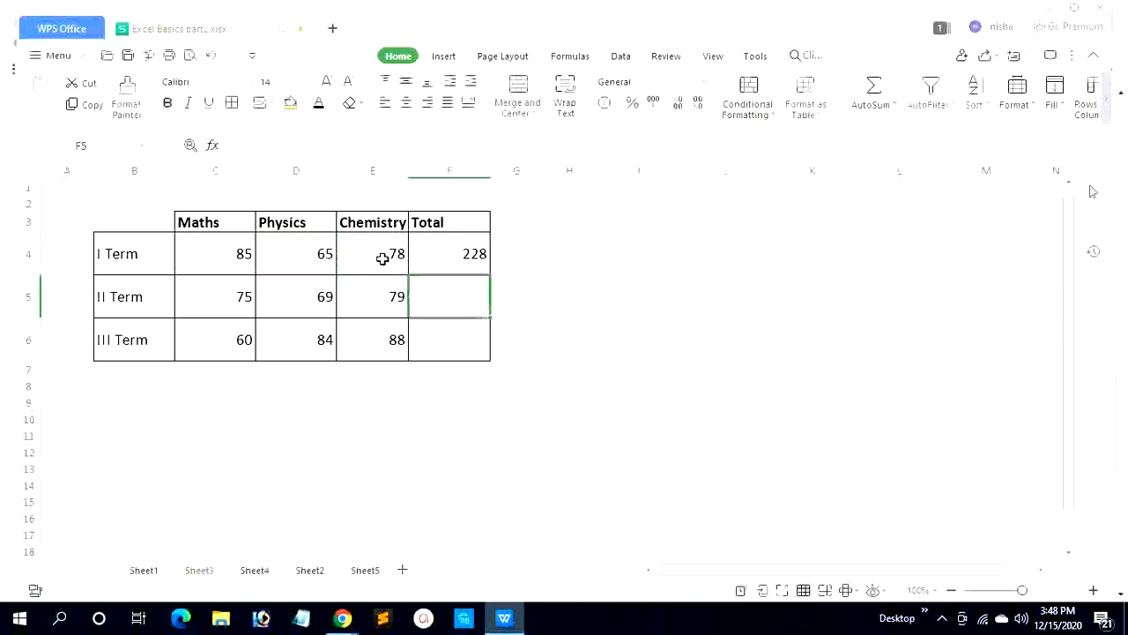
{"action": "left_click", "coordinate": [456, 251]}
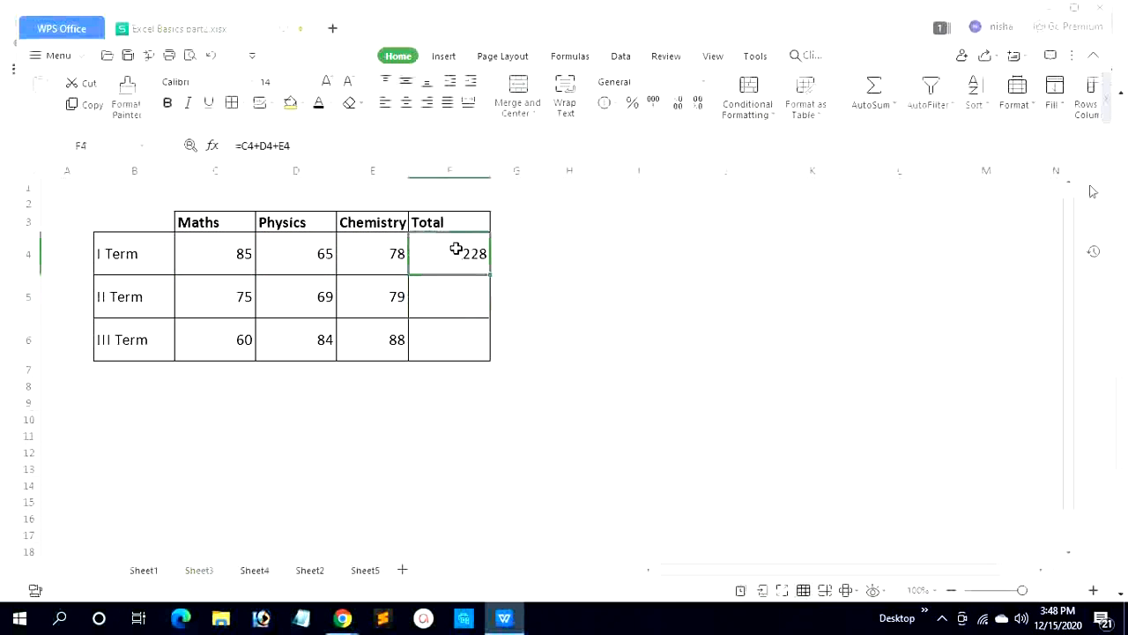
- Set the I Term Chemistry mark in E4 to 77 to test the cell-reference total in F4
{"action": "left_click", "coordinate": [389, 255]}
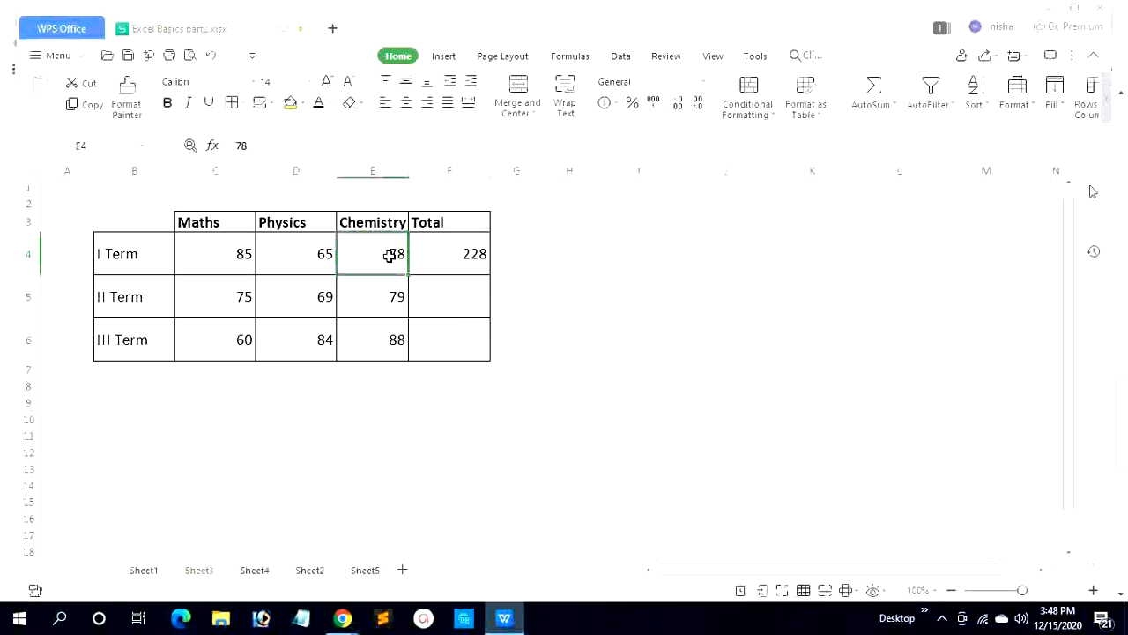
{"action": "type", "text": "77"}
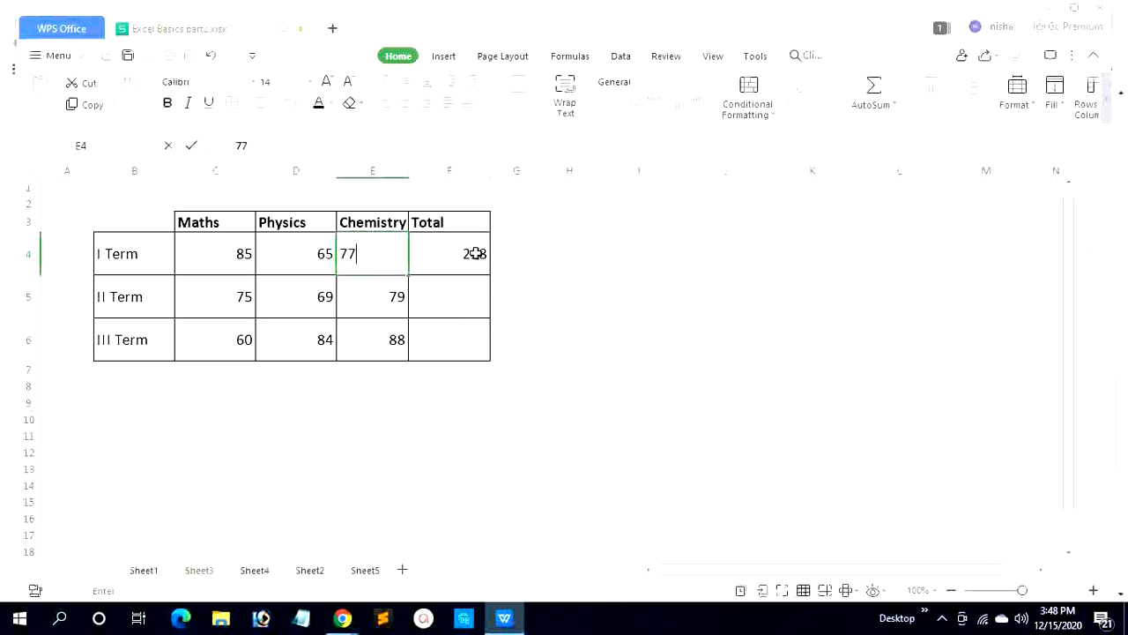
{"action": "left_click", "coordinate": [467, 256]}
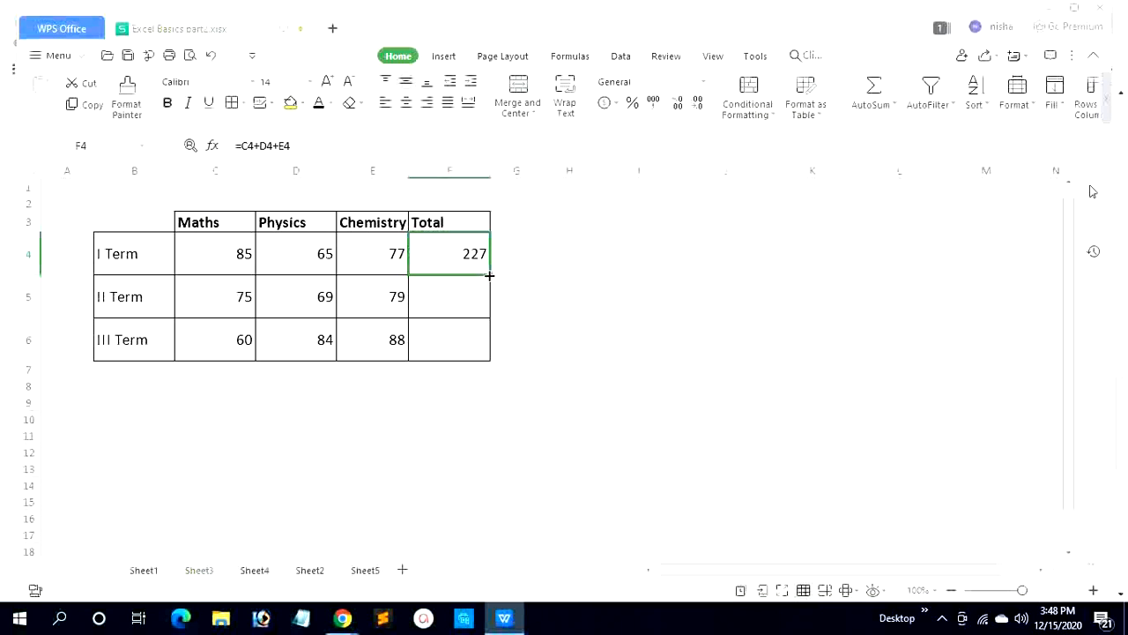
- Fill the total formula from F4 down to F5 and F6, and check the formula in each Total cell
{"action": "left_click_drag", "start_coordinate": [491, 301], "coordinate": [491, 346]}
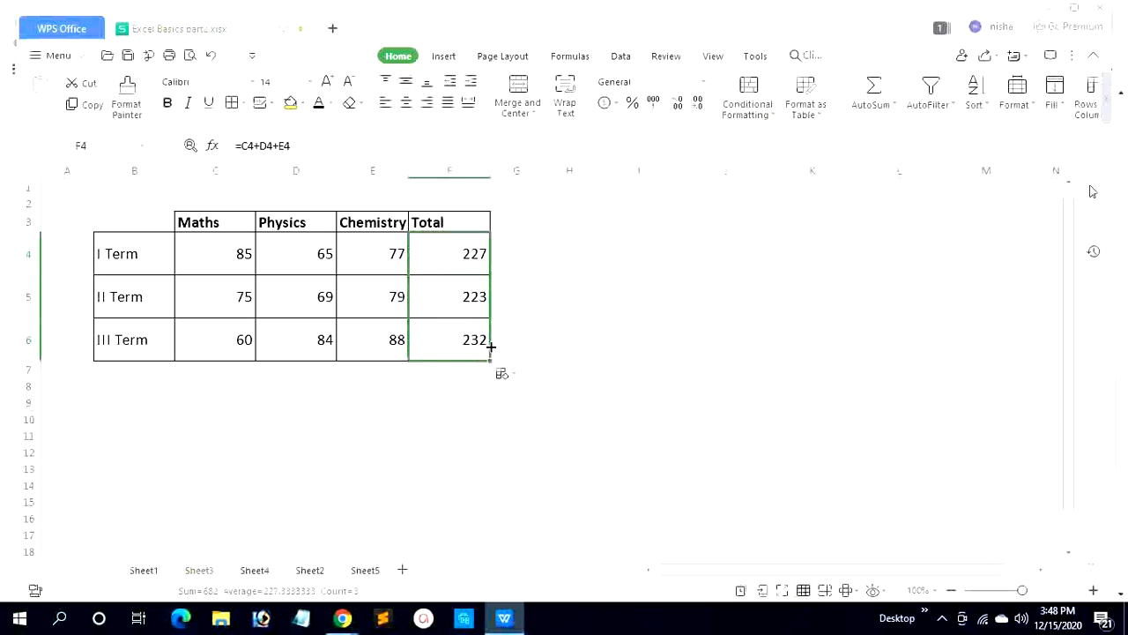
{"action": "left_click", "coordinate": [457, 301]}
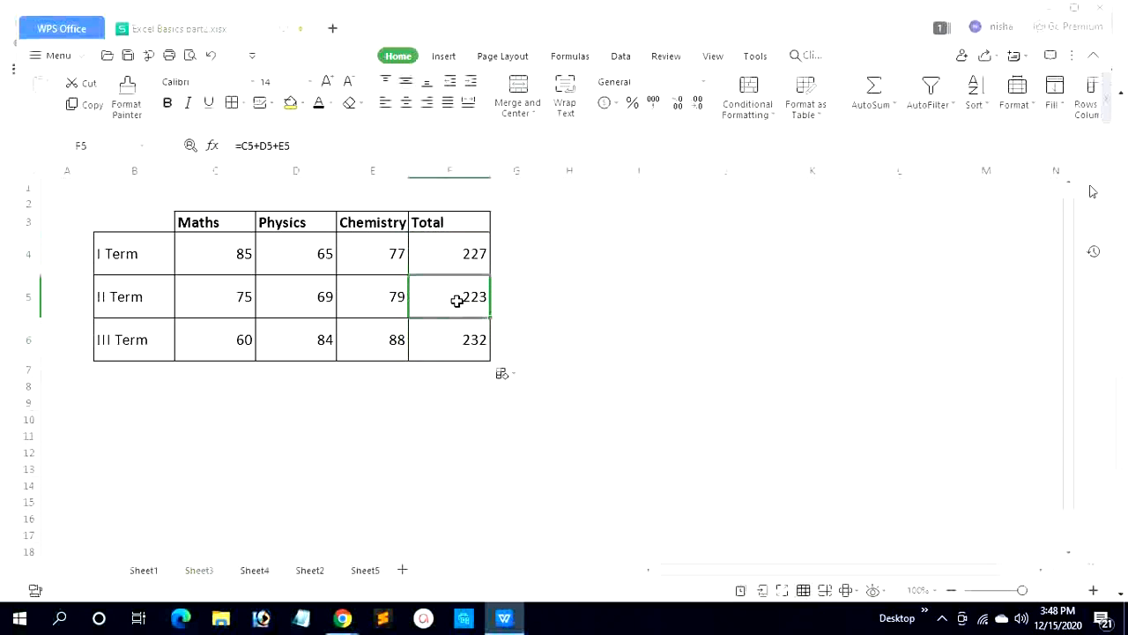
{"action": "left_click", "coordinate": [451, 252]}
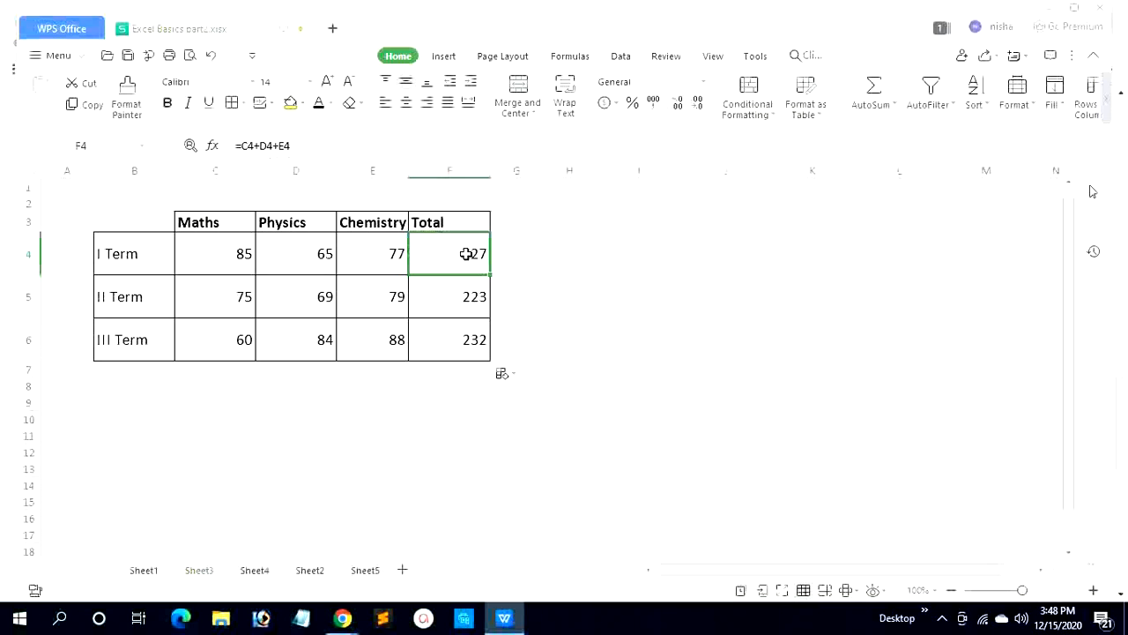
{"action": "left_click", "coordinate": [447, 303]}
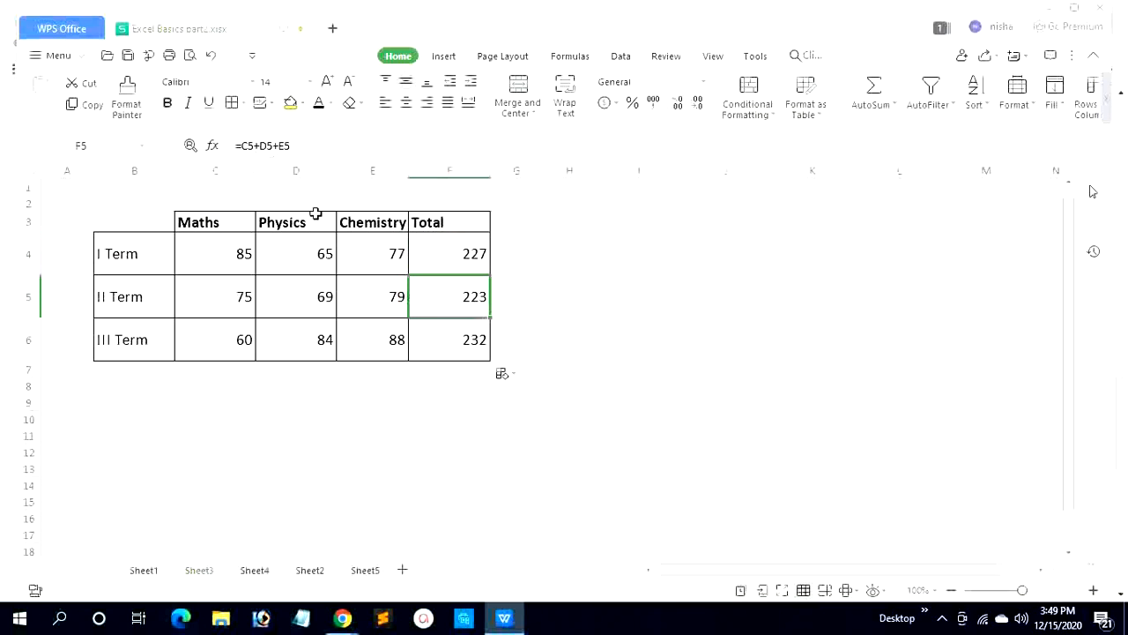
{"action": "left_click", "coordinate": [450, 342]}
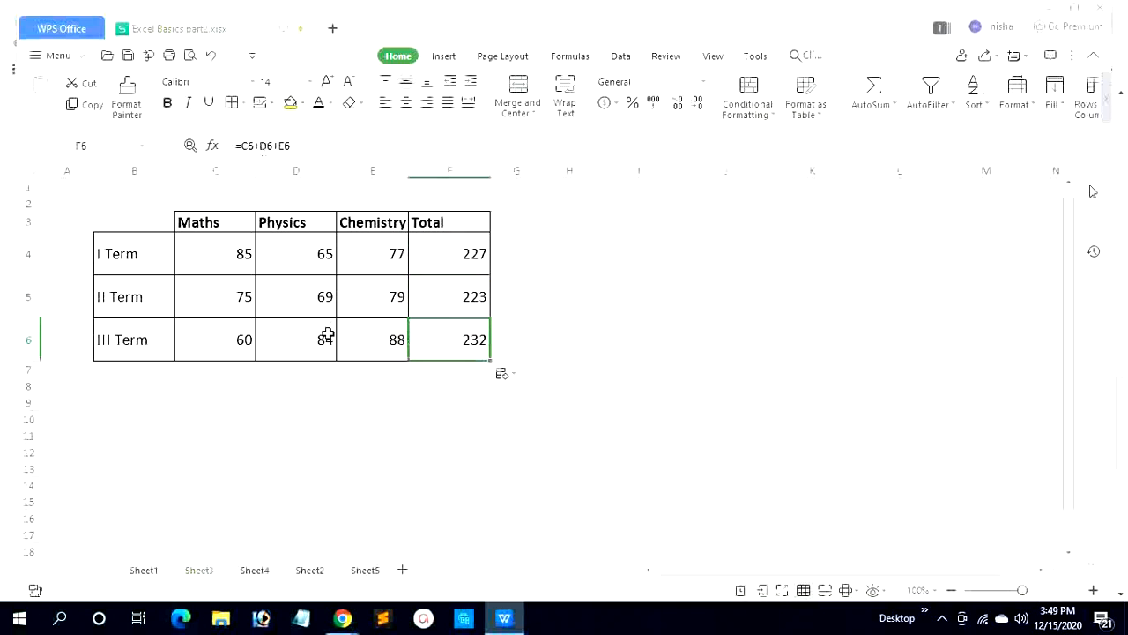
- Enter 50 in I4 and 40 in J4 as sample values for a subtraction
{"action": "left_click", "coordinate": [446, 255]}
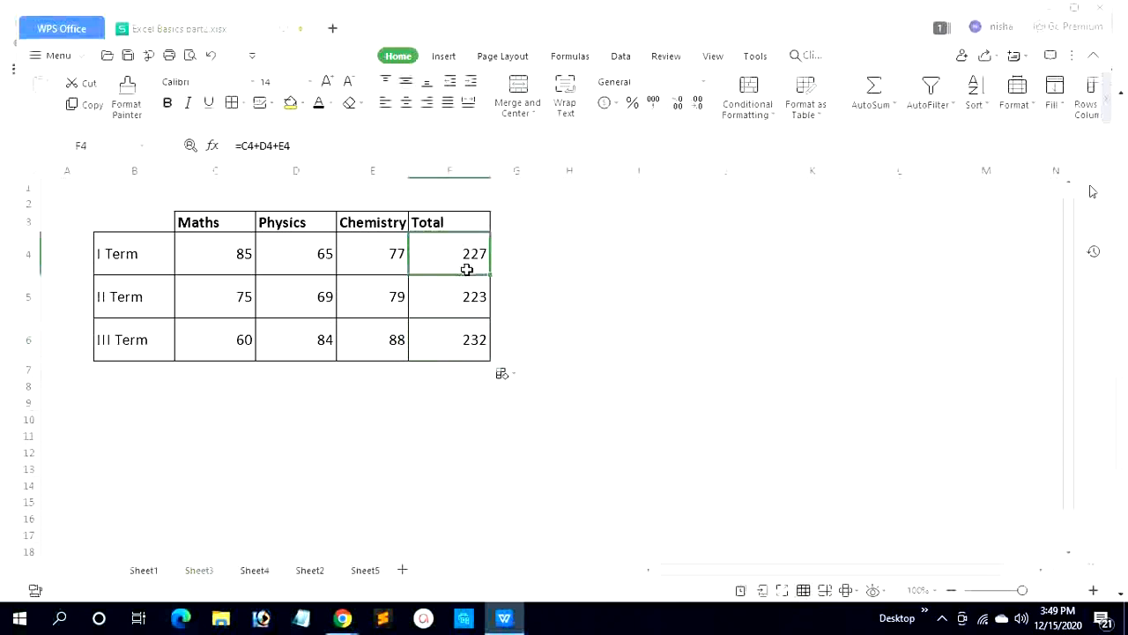
{"action": "left_click", "coordinate": [656, 259]}
{"action": "type", "text": "50"}
{"action": "left_click", "coordinate": [716, 254]}
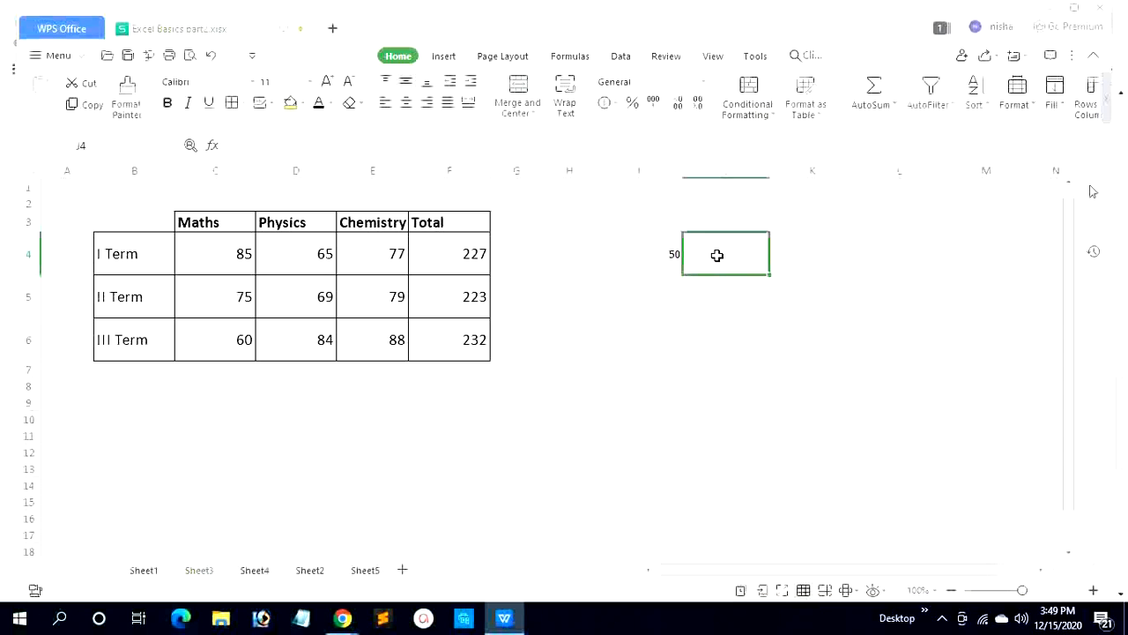
{"action": "type", "text": "40"}
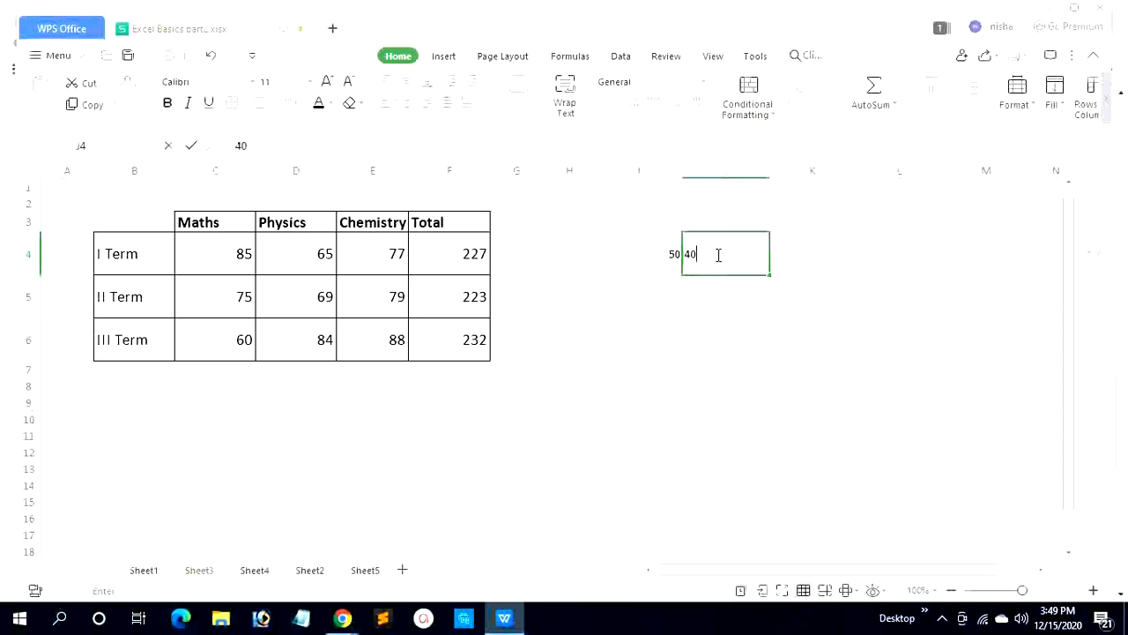
- Enter the cell-reference subtraction formula =I4-J4 in K4
{"action": "left_click", "coordinate": [795, 256]}
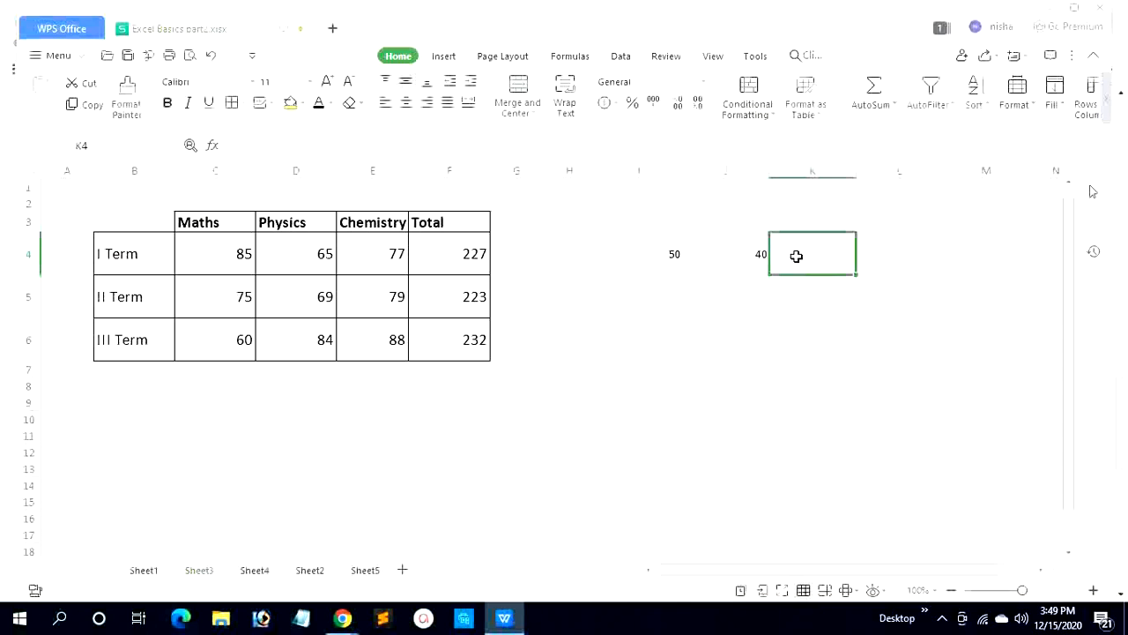
{"action": "type", "text": "="}
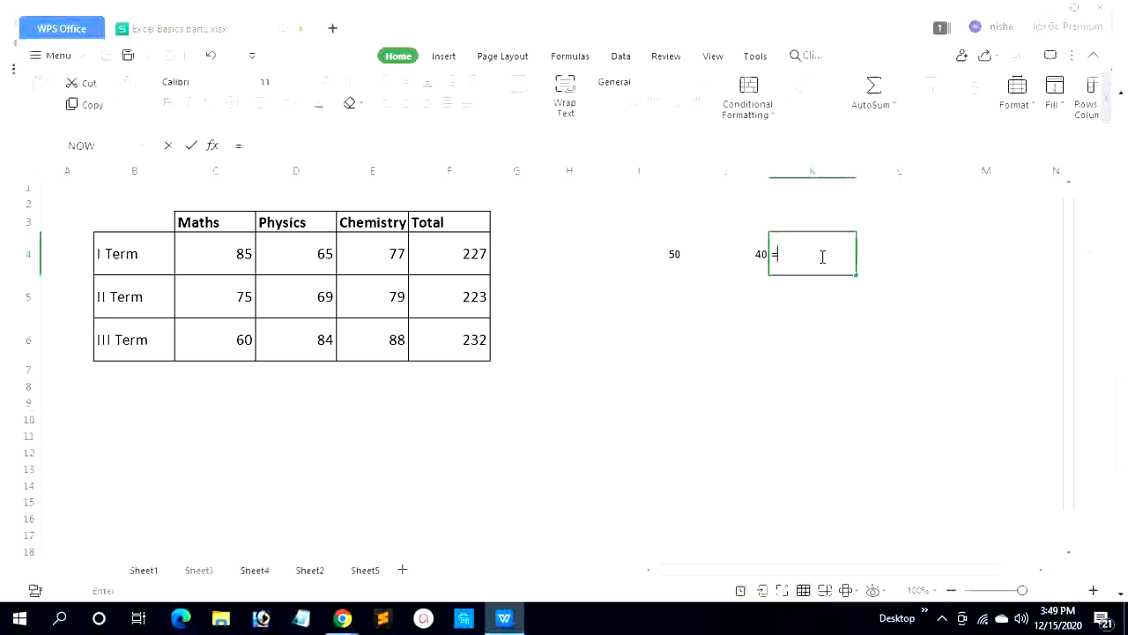
{"action": "left_click", "coordinate": [647, 256]}
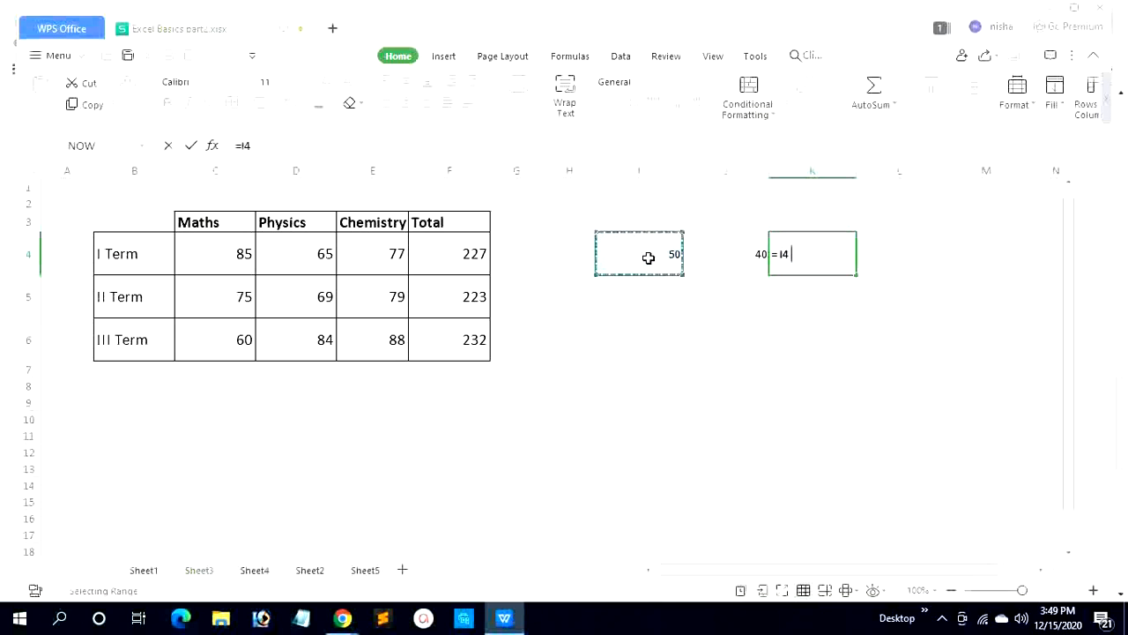
{"action": "type", "text": "-"}
{"action": "left_click", "coordinate": [728, 255]}
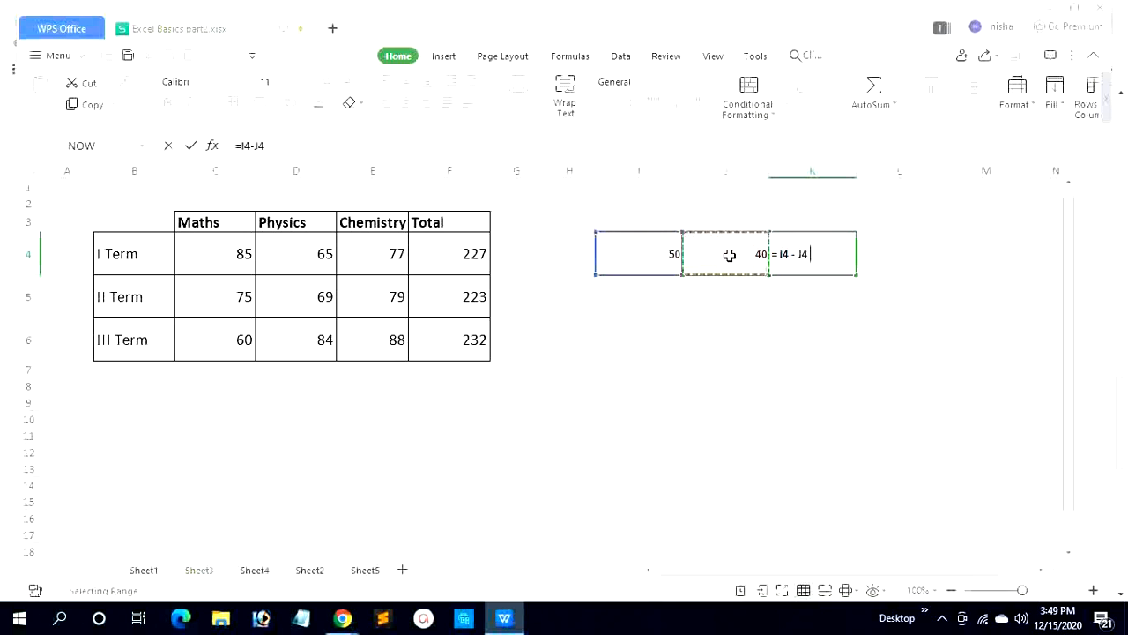
{"action": "key", "text": "Return"}
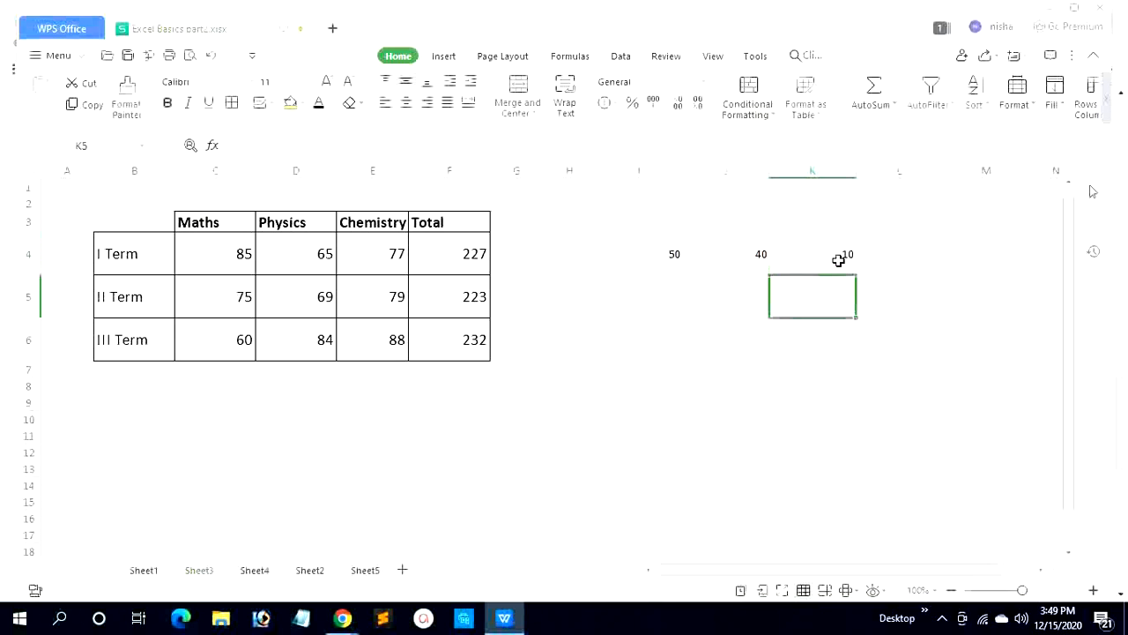
- Enter a second pair of subtraction values, 70 in I5 and 50 in J5
{"action": "left_click", "coordinate": [669, 292]}
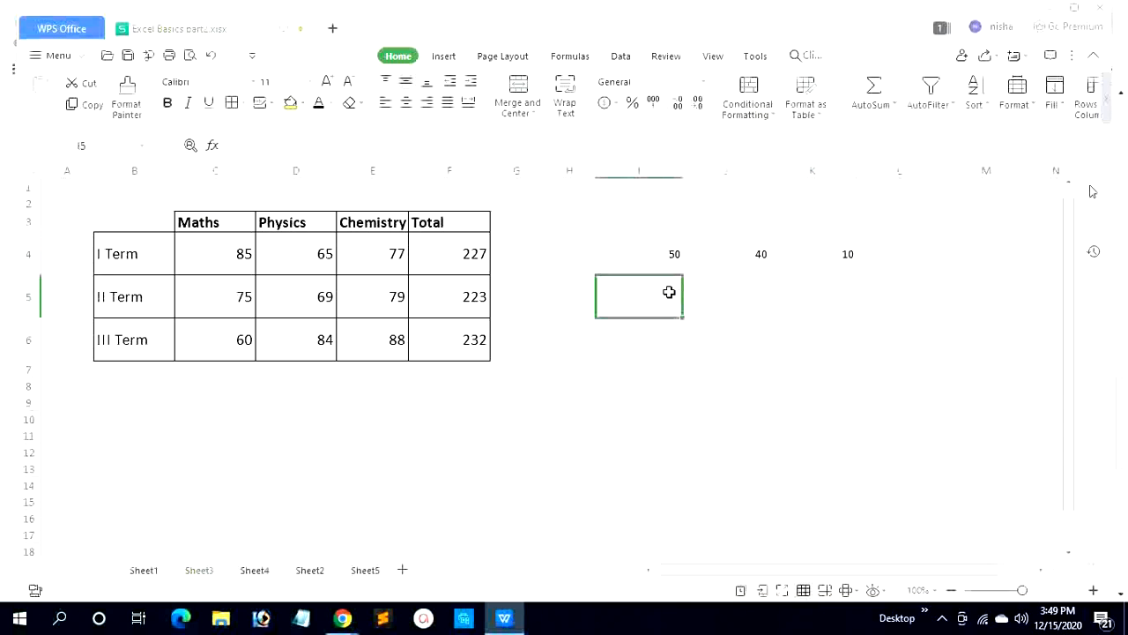
{"action": "type", "text": "70"}
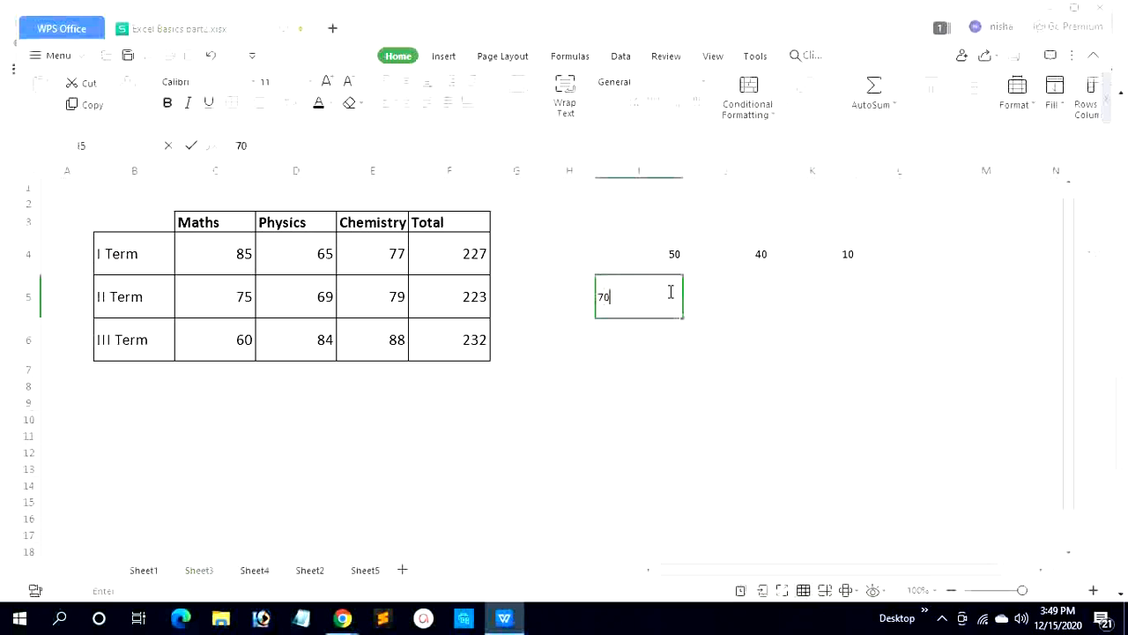
{"action": "left_click", "coordinate": [743, 296]}
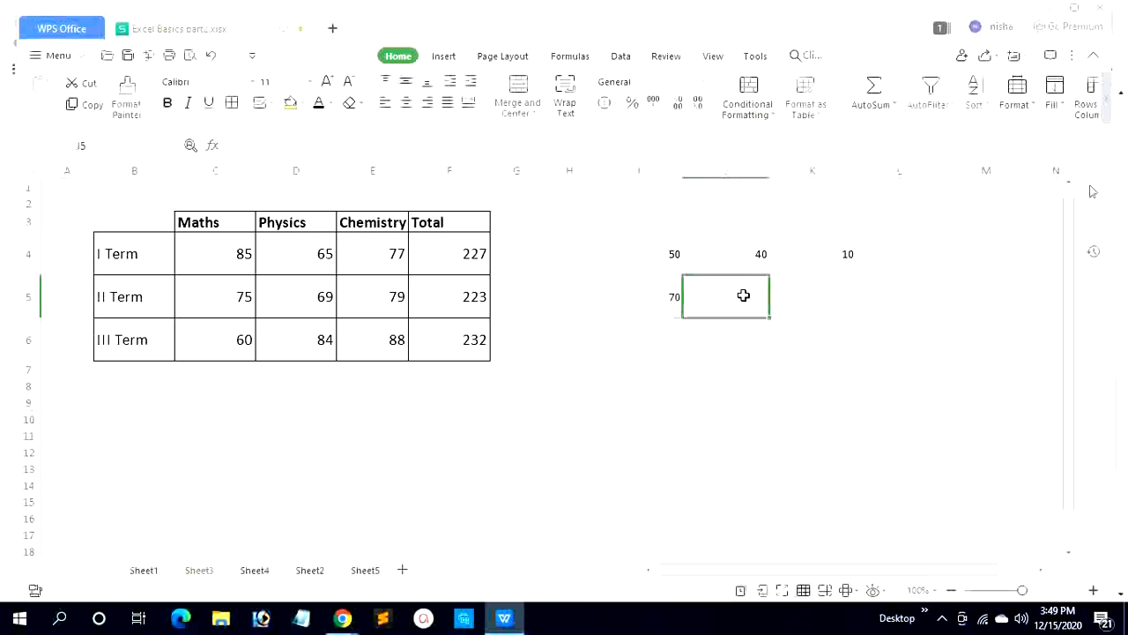
{"action": "type", "text": "50"}
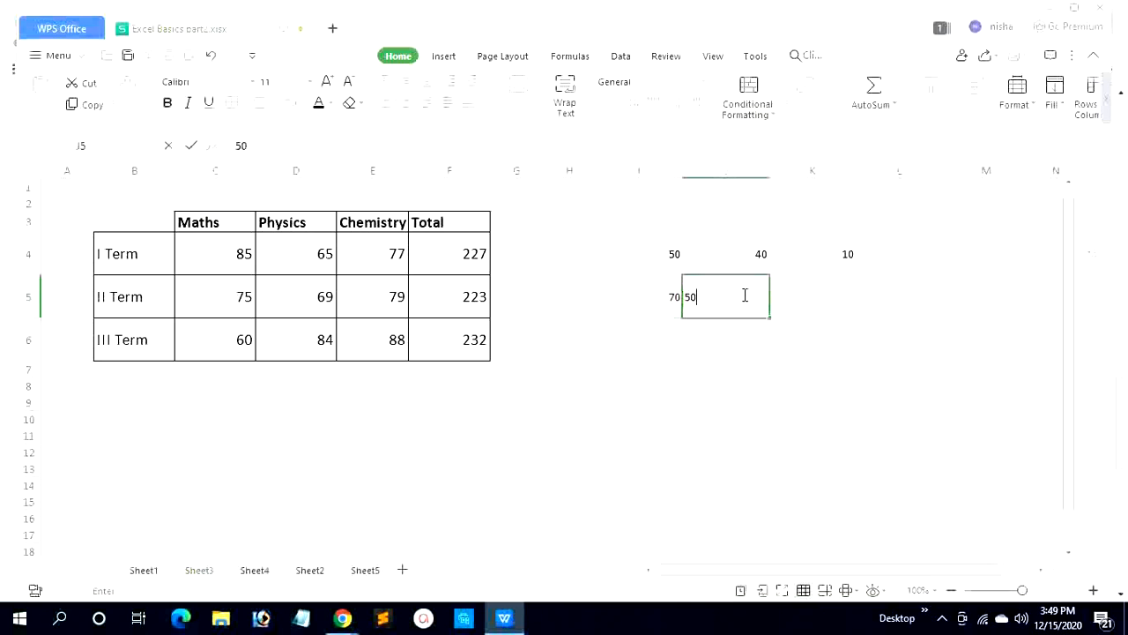
- Fill the subtraction formula from K4 down to K5 and check the formula and its source cells in row 5
{"action": "left_click", "coordinate": [798, 298]}
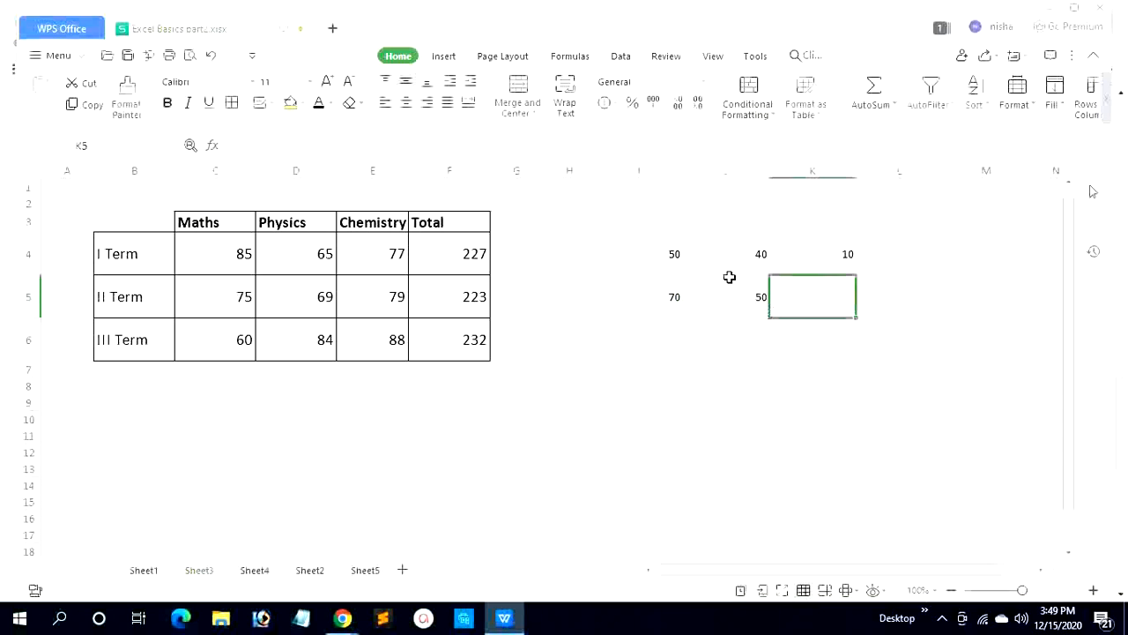
{"action": "left_click", "coordinate": [804, 251]}
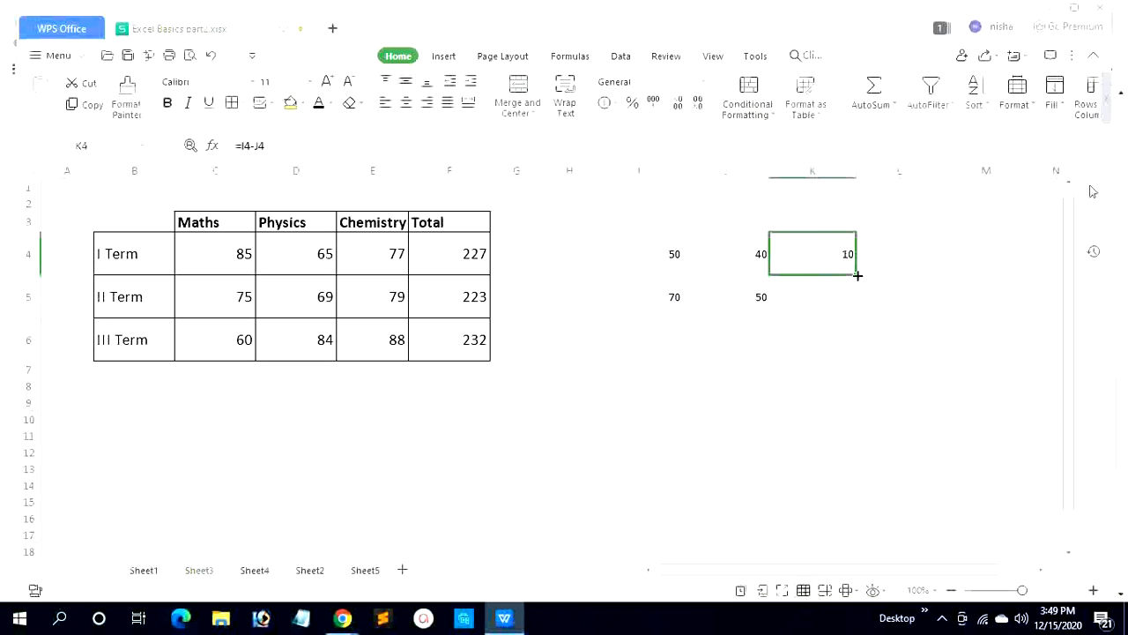
{"action": "left_click_drag", "start_coordinate": [856, 274], "coordinate": [858, 312]}
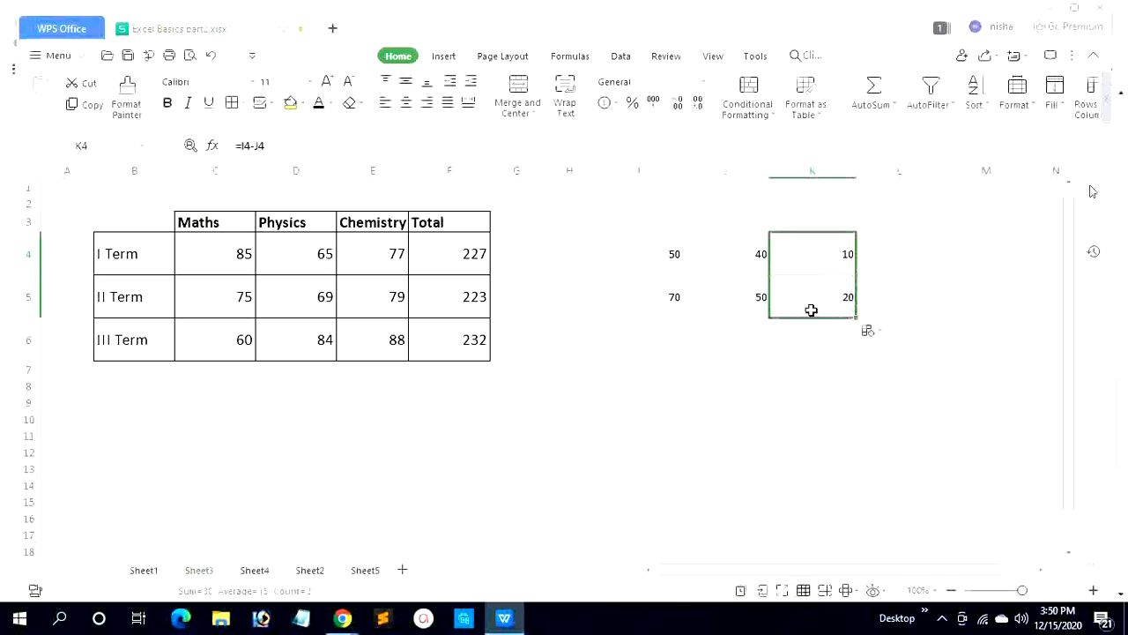
{"action": "left_click", "coordinate": [665, 302]}
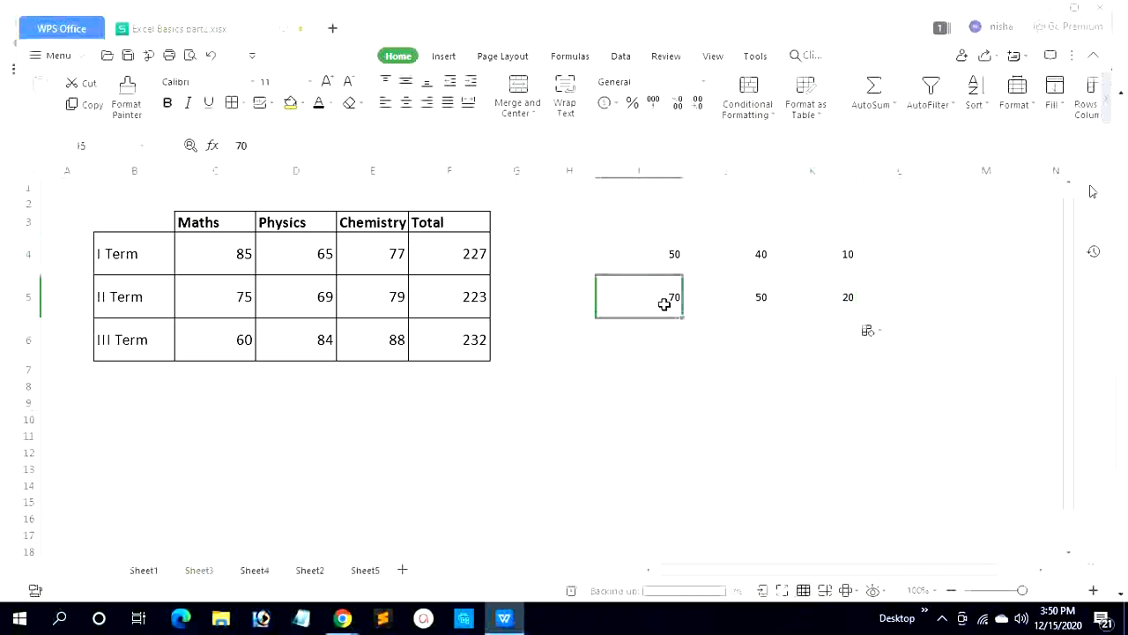
{"action": "left_click", "coordinate": [738, 304]}
{"action": "left_click", "coordinate": [785, 312]}
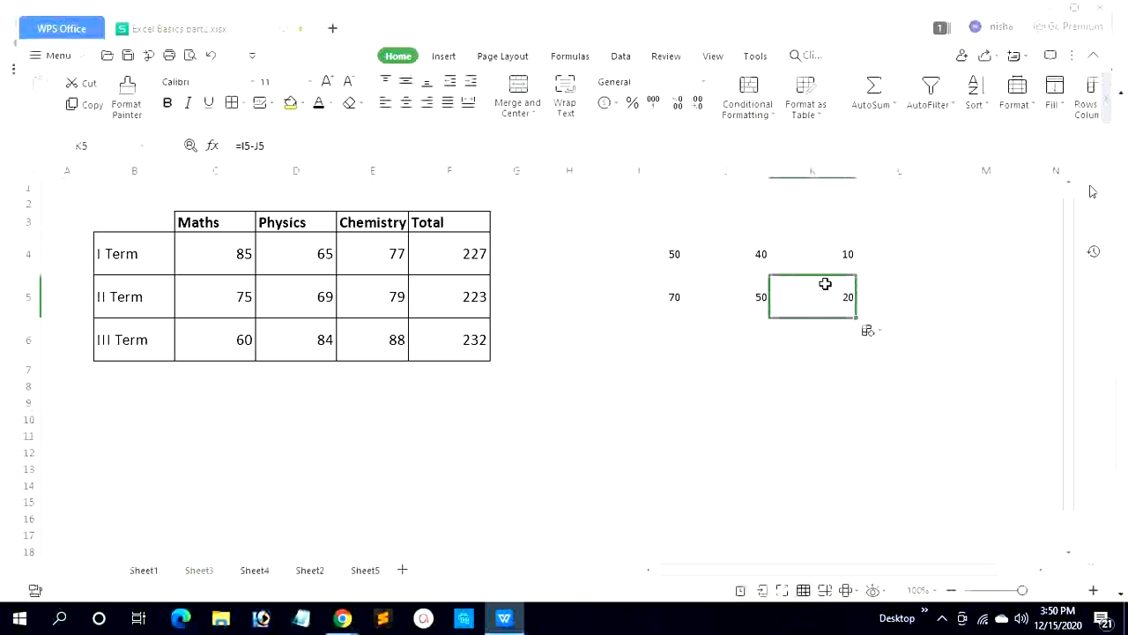
- Enter 50 in I6 and 30 in J6 as sample values for a multiplication
{"action": "left_click", "coordinate": [667, 335]}
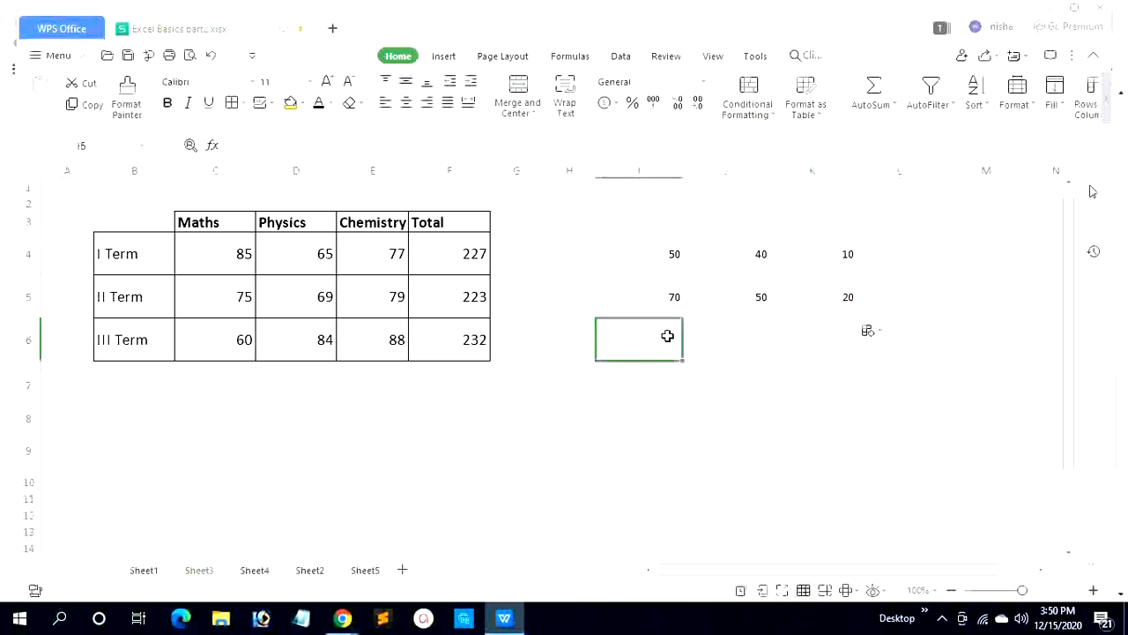
{"action": "type", "text": "50"}
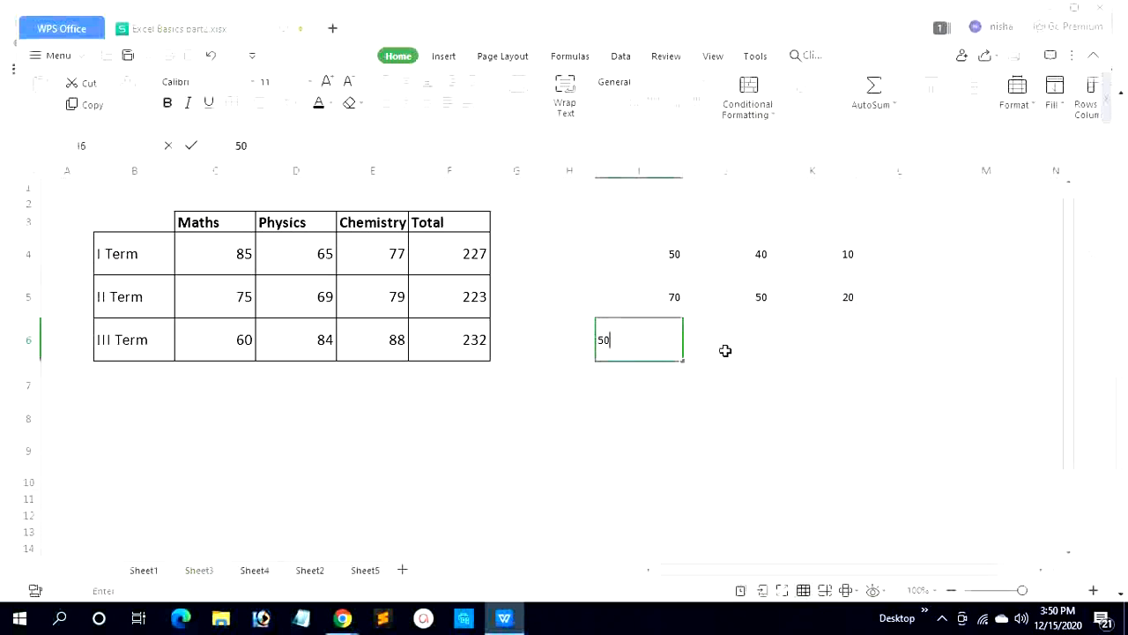
{"action": "left_click", "coordinate": [723, 347]}
{"action": "type", "text": "3"}
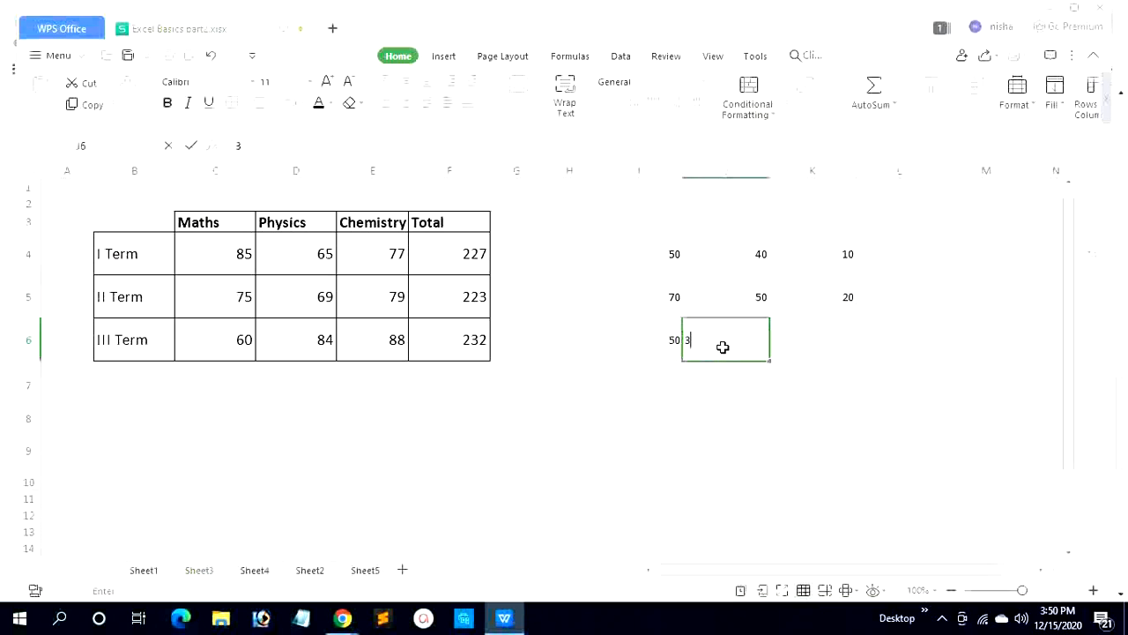
{"action": "type", "text": "0"}
- Enter the cell-reference multiplication formula =I6*J6 in K6
{"action": "left_click", "coordinate": [809, 344]}
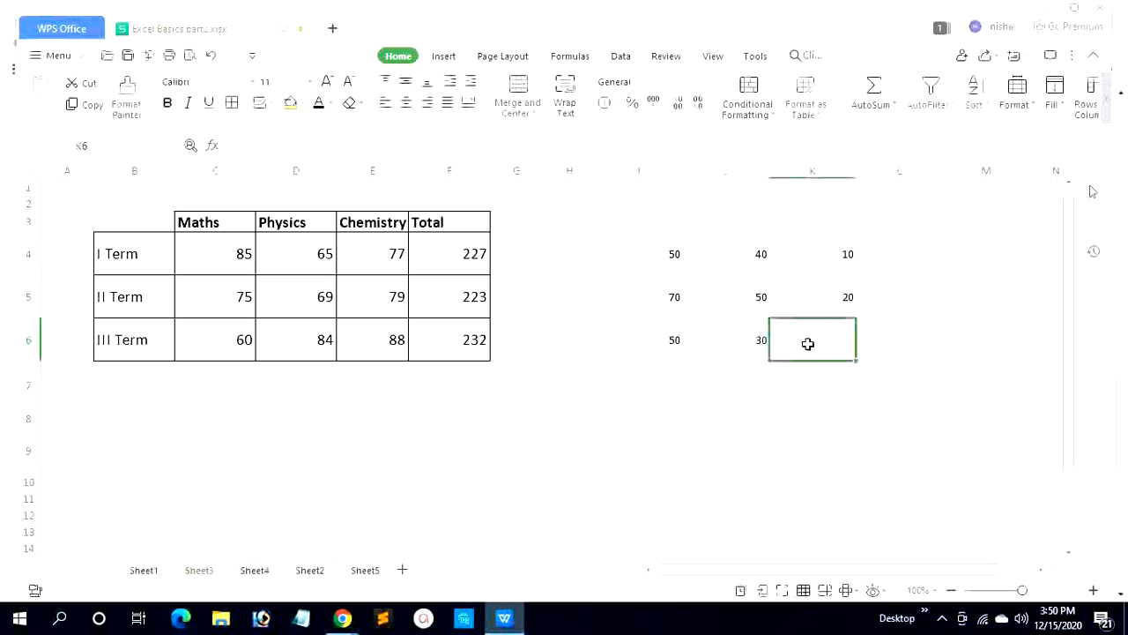
{"action": "type", "text": "="}
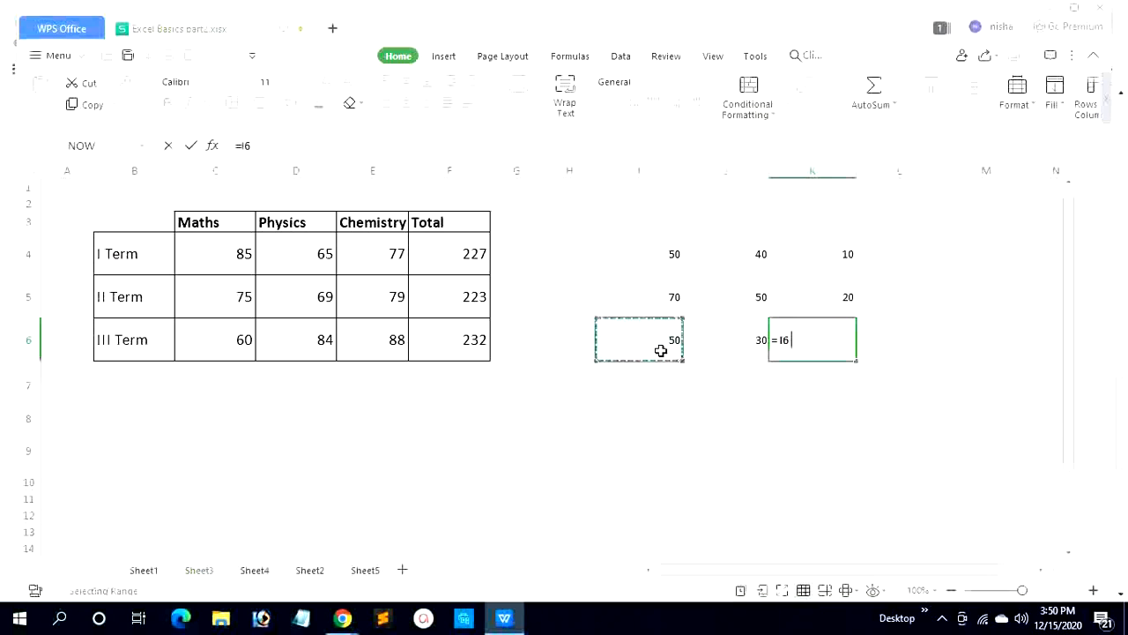
{"action": "type", "text": "*"}
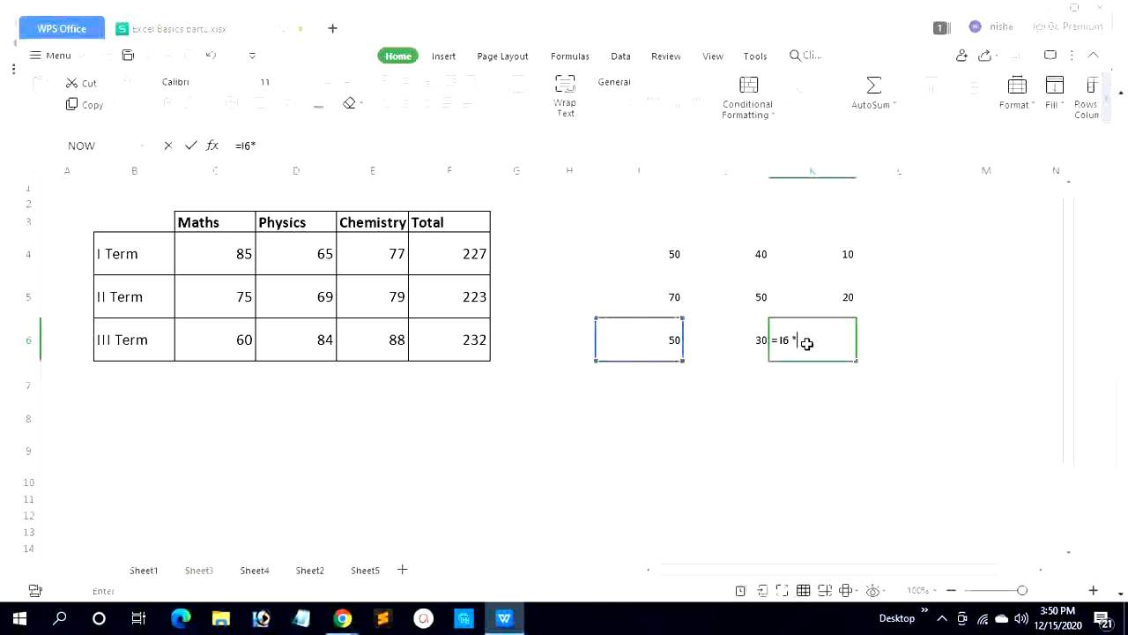
{"action": "left_click", "coordinate": [727, 343]}
{"action": "key", "text": "Return"}
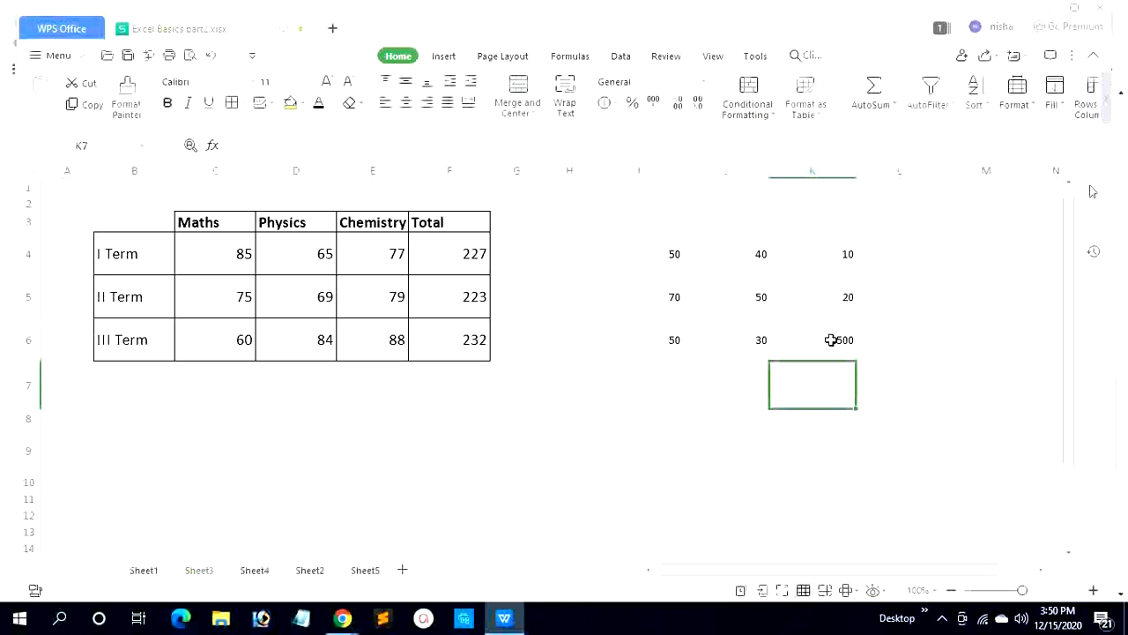
- Enter a second pair of multiplication values, 100 in I7 and 30 in J7
{"action": "left_click", "coordinate": [667, 386]}
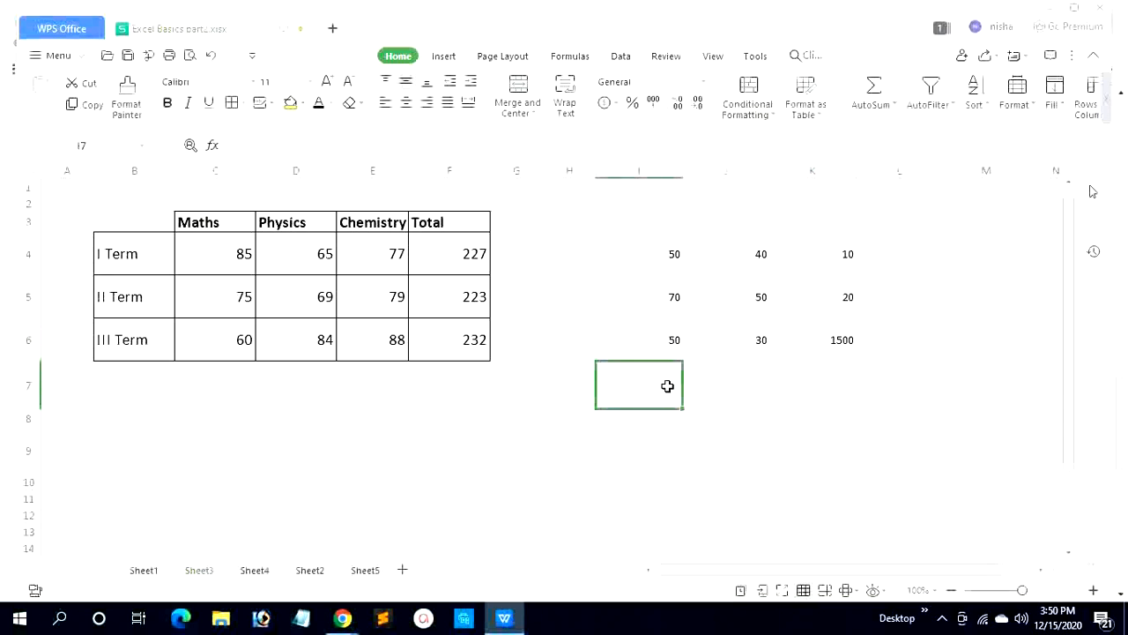
{"action": "type", "text": "100"}
{"action": "left_click", "coordinate": [723, 386]}
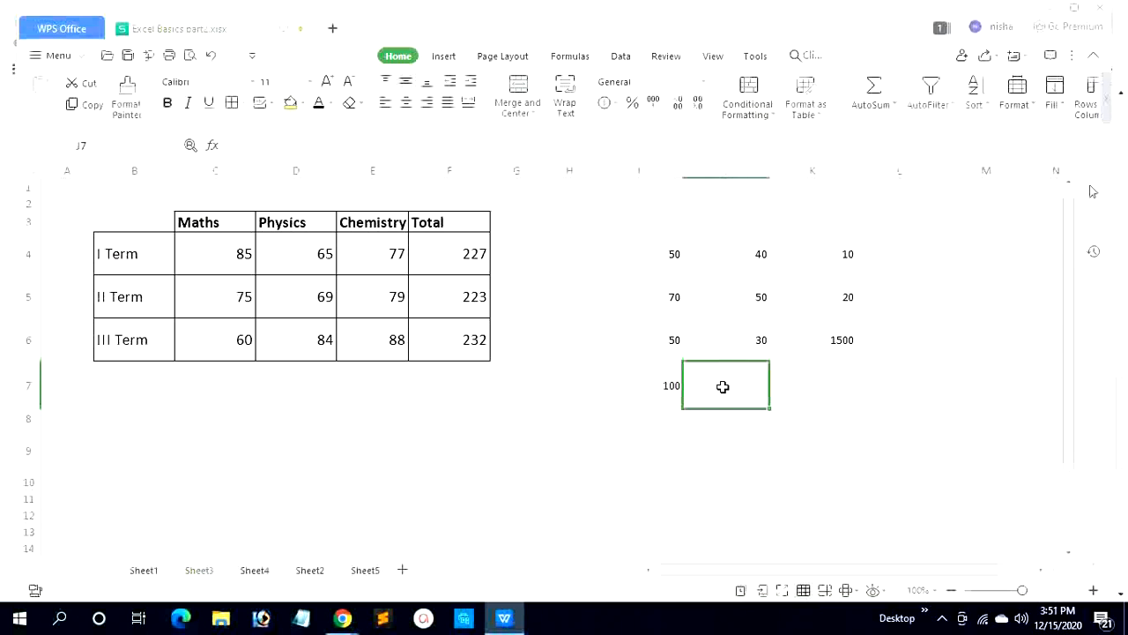
{"action": "type", "text": "3"}
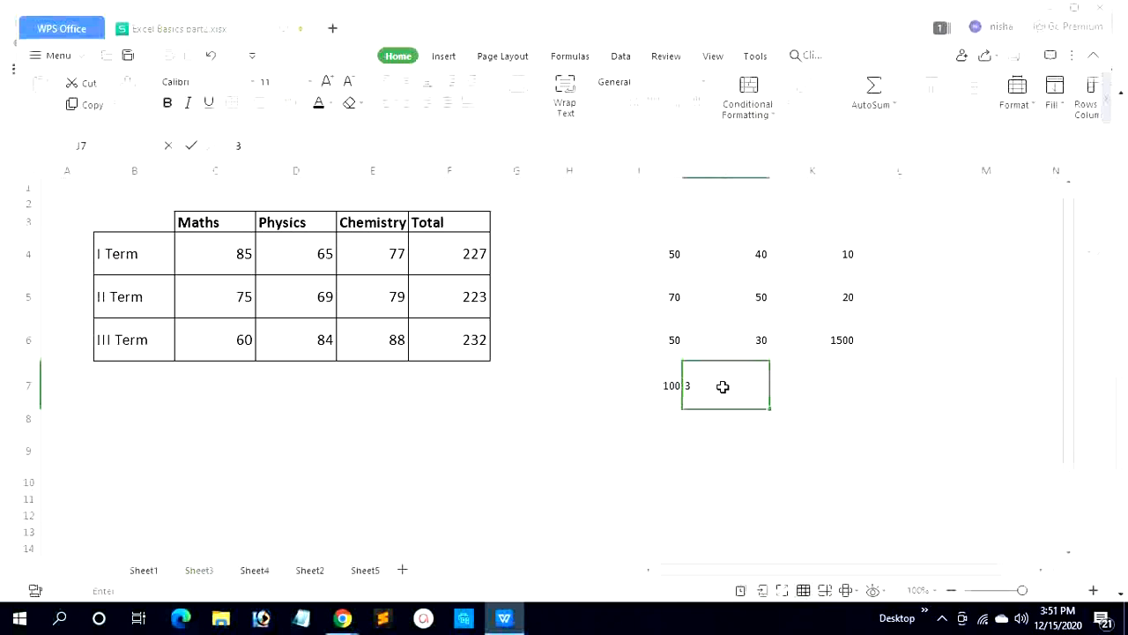
{"action": "type", "text": "0"}
- Fill the multiplication formula from K6 down to K7 and check the formula in K7
{"action": "left_click", "coordinate": [811, 385]}
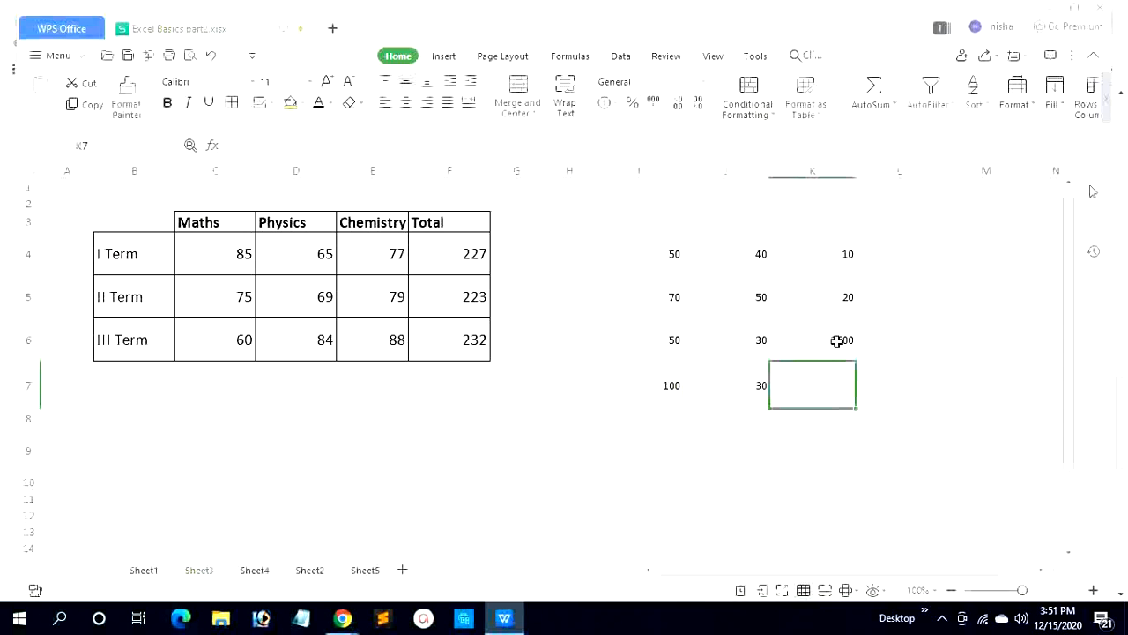
{"action": "left_click", "coordinate": [837, 336]}
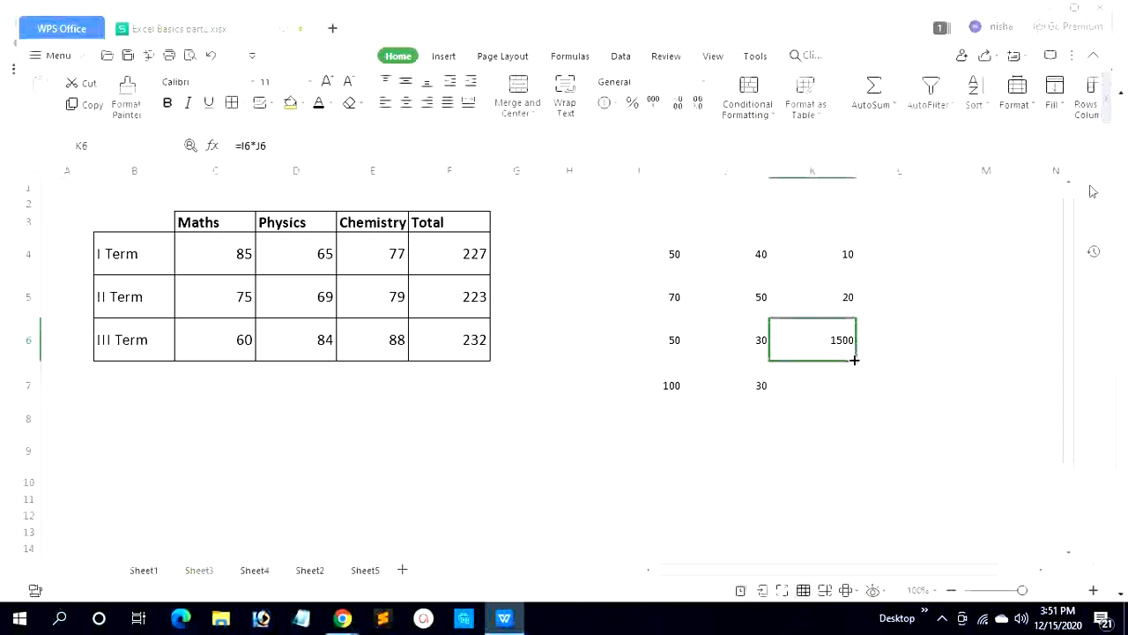
{"action": "left_click_drag", "start_coordinate": [854, 360], "coordinate": [859, 402]}
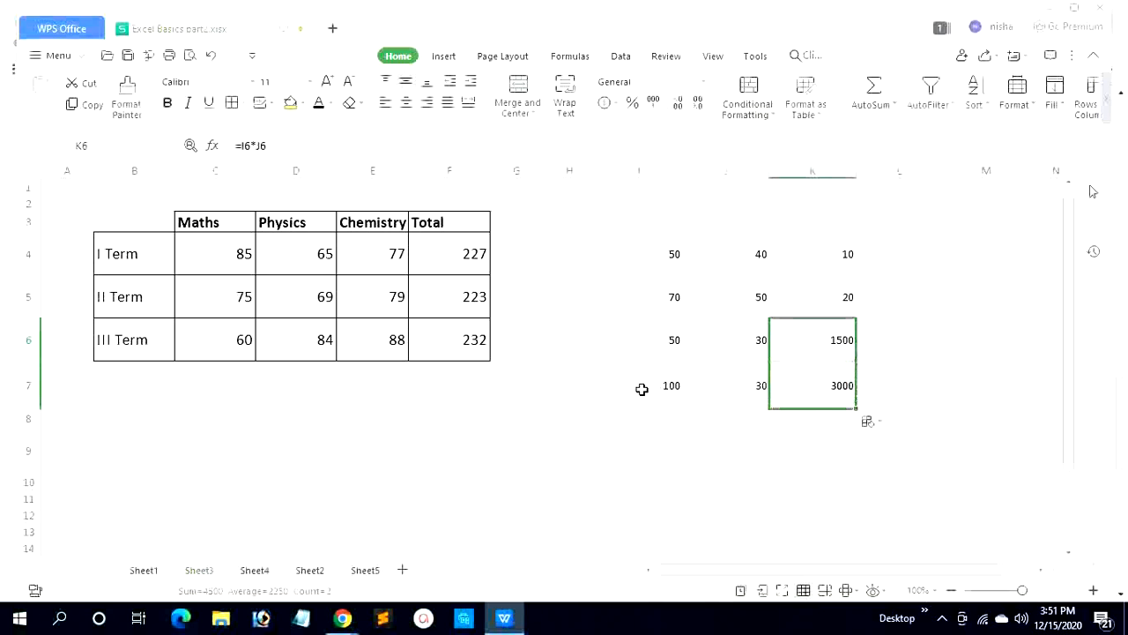
{"action": "left_click", "coordinate": [847, 394]}
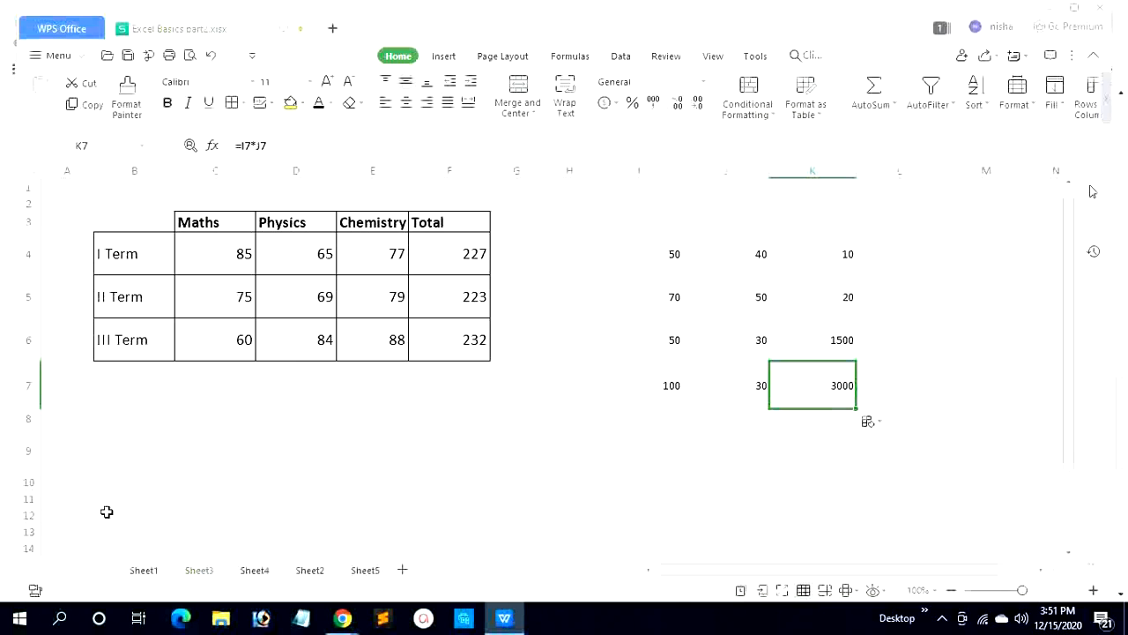
- Review the SUM topic in the Sheet1 list, look at the marks table on Sheet4, and return to Sheet3
{"action": "left_click", "coordinate": [134, 572]}
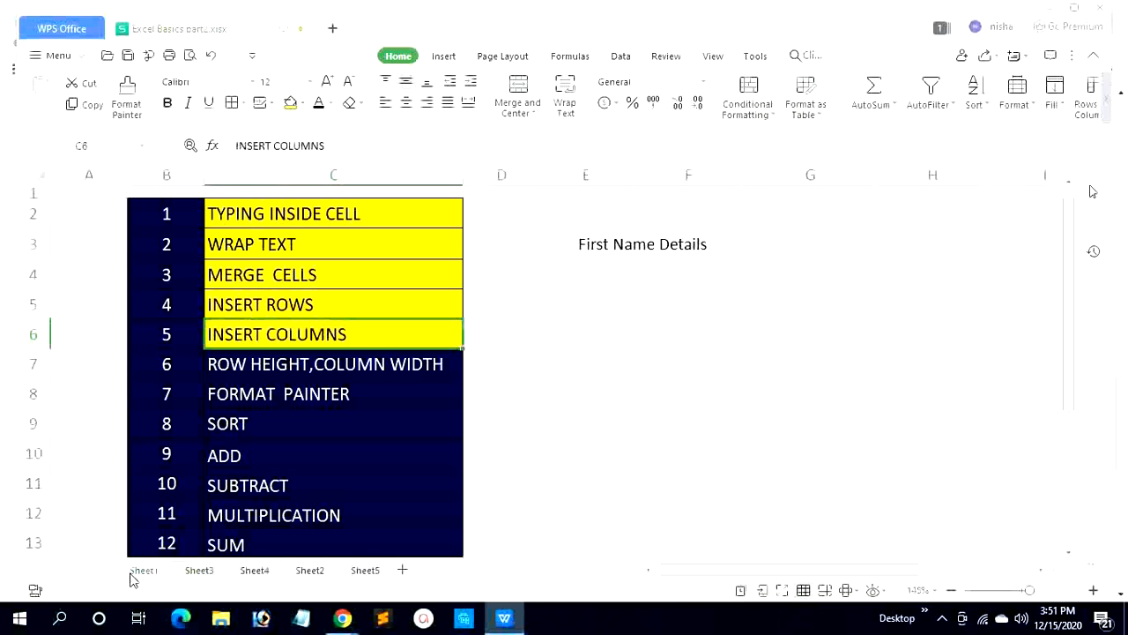
{"action": "left_click", "coordinate": [220, 543]}
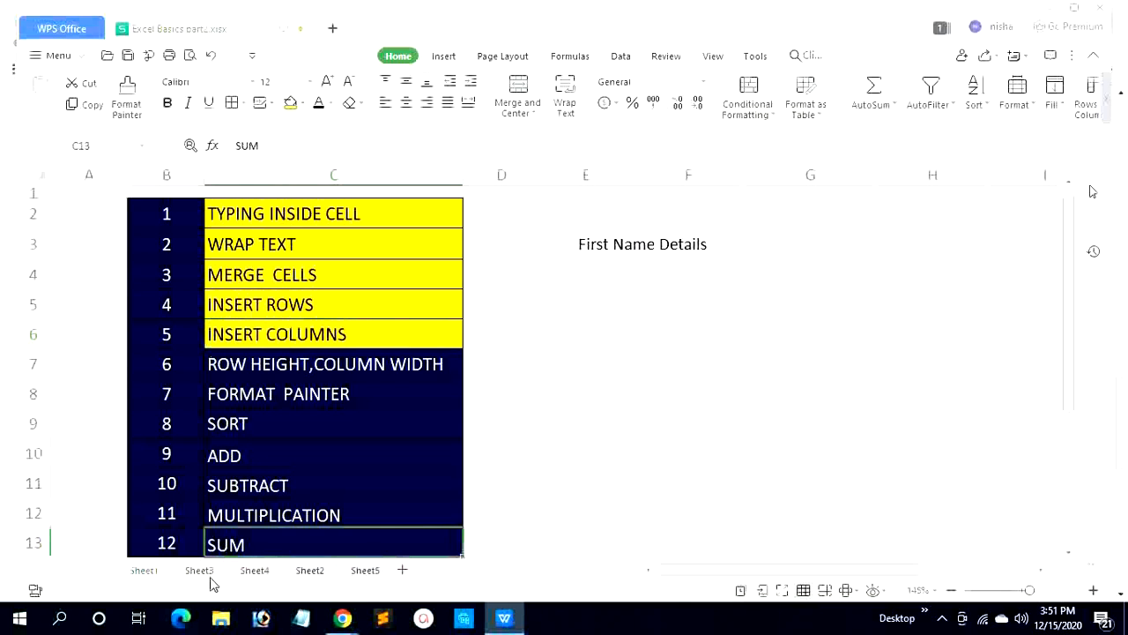
{"action": "left_click", "coordinate": [256, 573]}
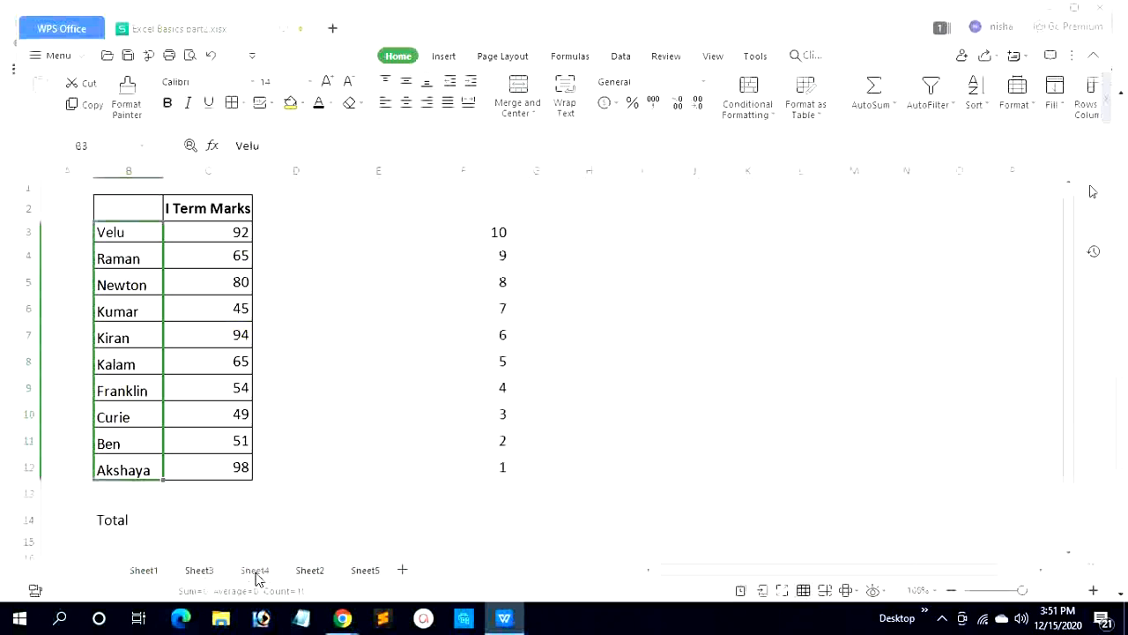
{"action": "left_click", "coordinate": [198, 571]}
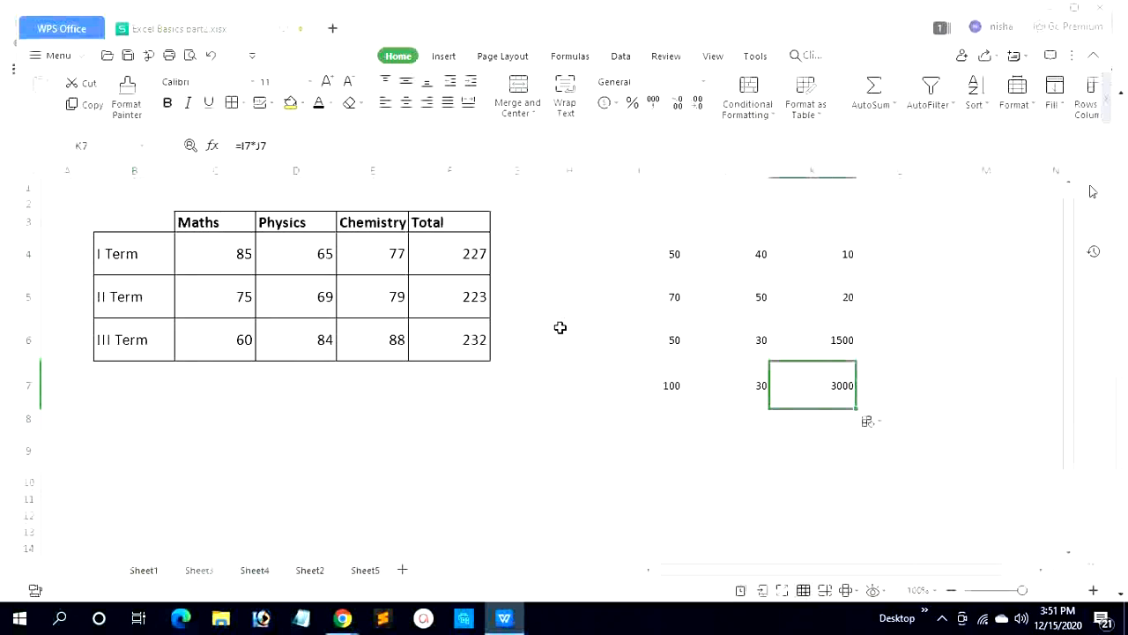
{"action": "left_click", "coordinate": [450, 256]}
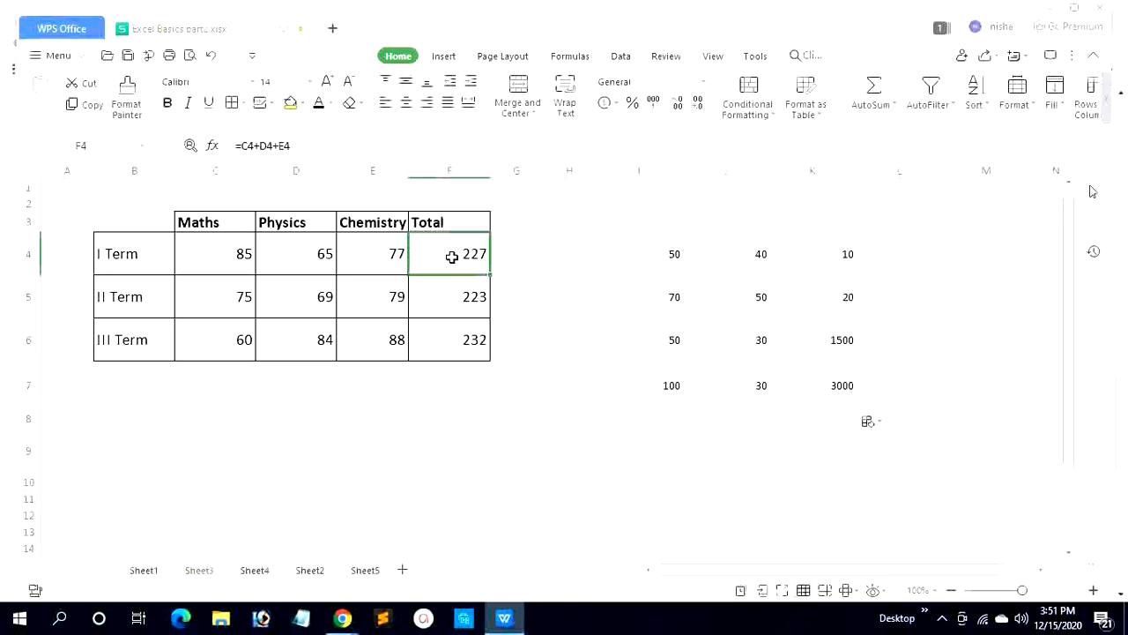
{"action": "type", "text": "="}
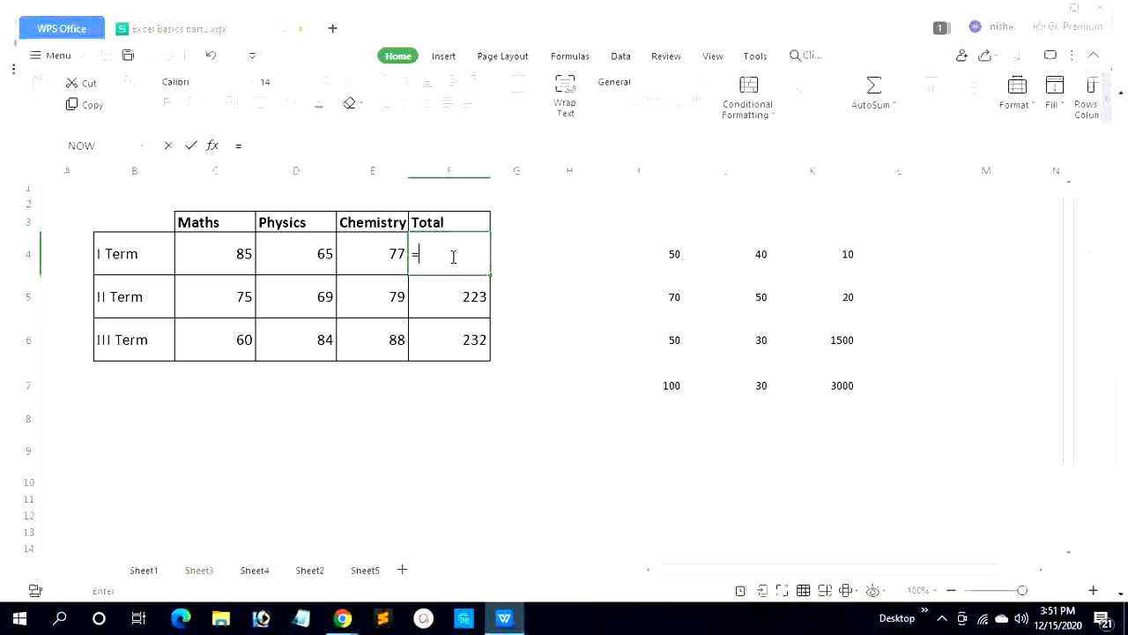
{"action": "type", "text": "sum"}
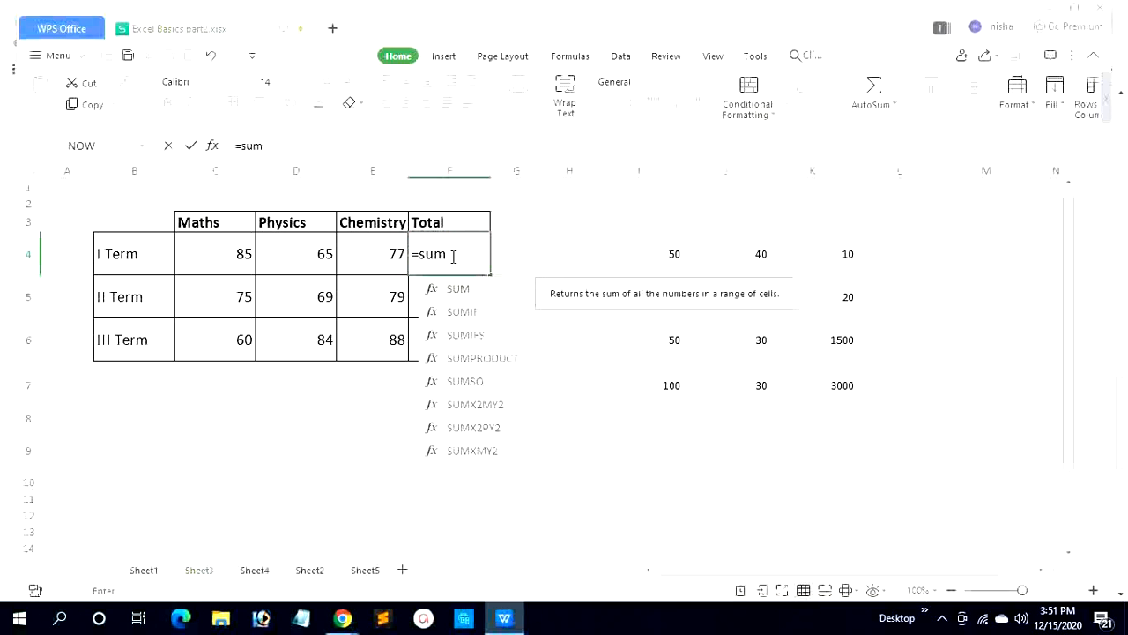
{"action": "type", "text": "("}
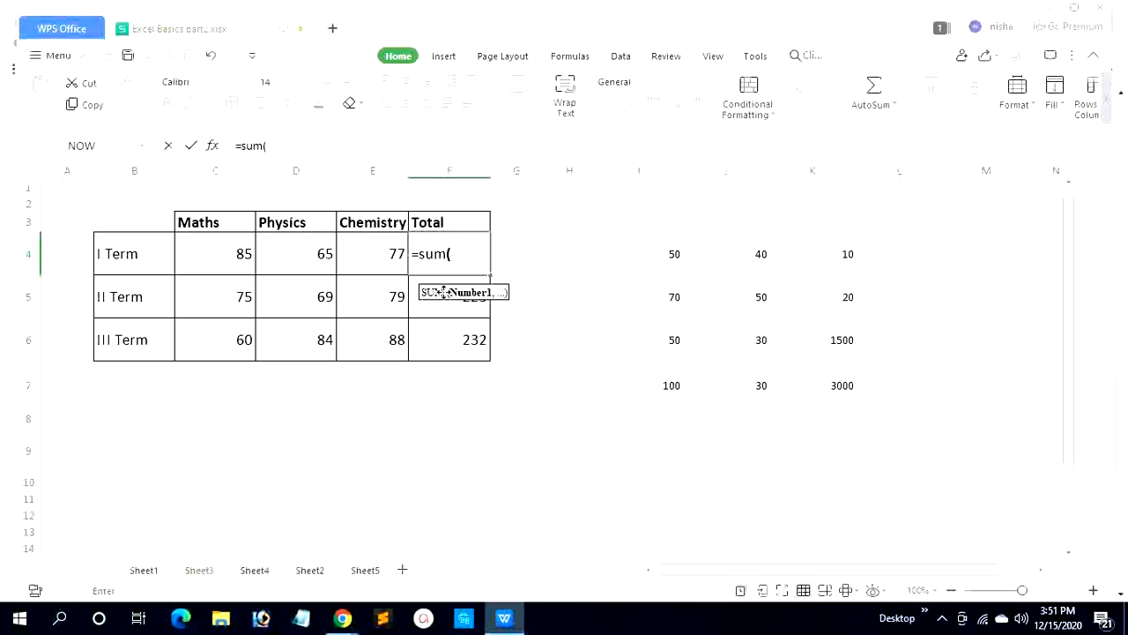
{"action": "key", "text": "BackSpace"}
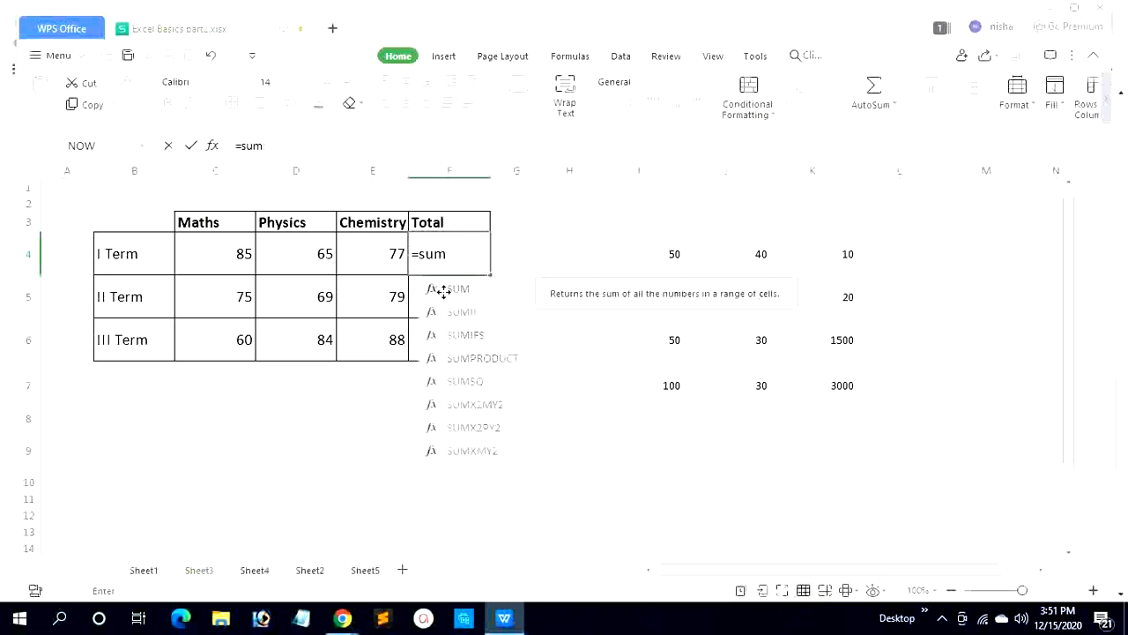
{"action": "key", "text": "BackSpace"}
{"action": "key", "text": "BackSpace"}
{"action": "key", "text": "BackSpace"}
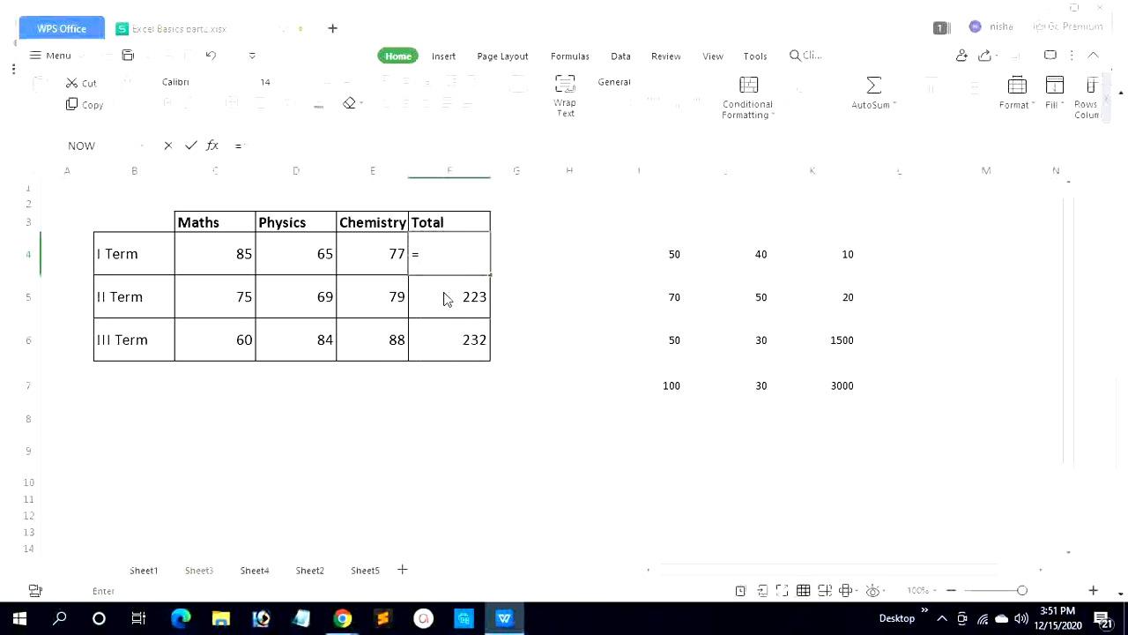
{"action": "key", "text": "BackSpace"}
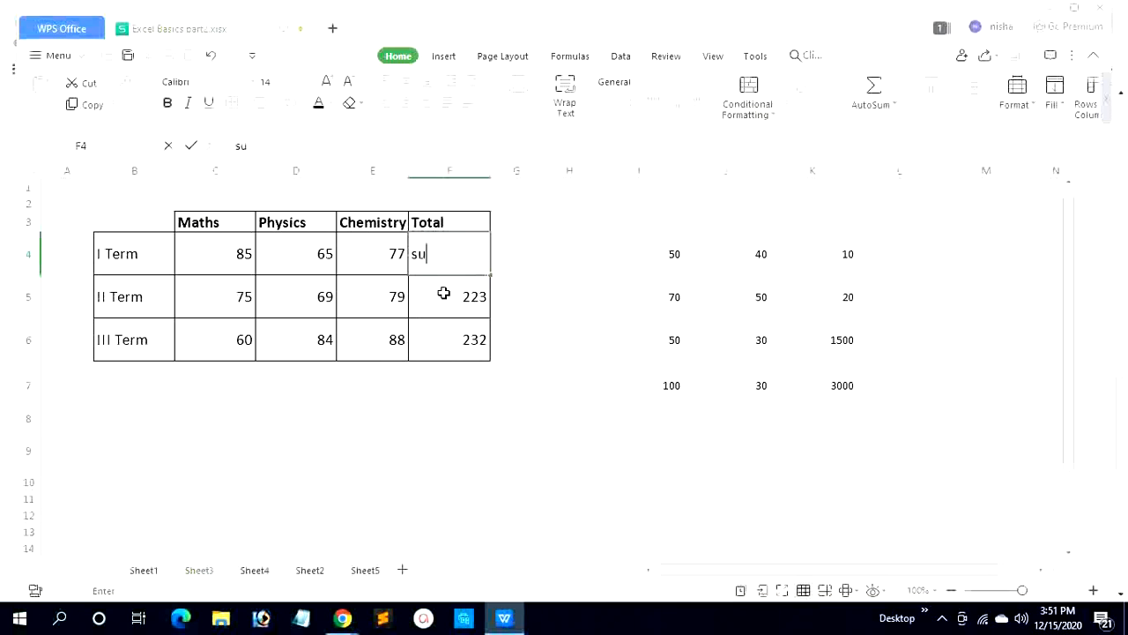
{"action": "key", "text": "BackSpace"}
{"action": "key", "text": "BackSpace"}
- Replace the I Term total in F4 with the formula =SUM(C4:E4)
{"action": "type", "text": "=sum"}
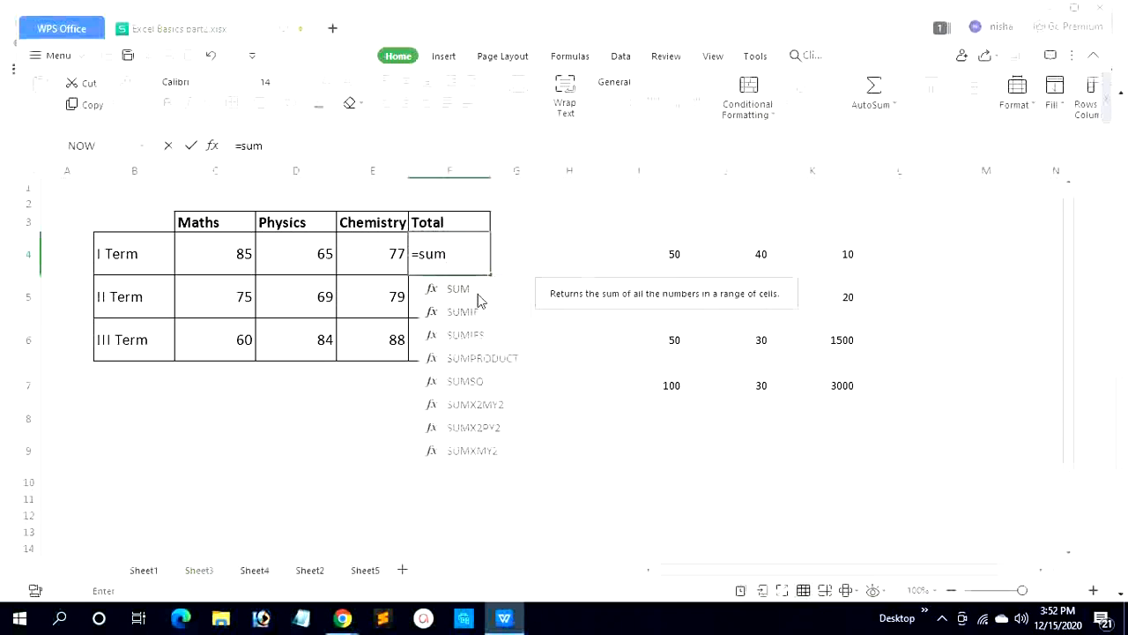
{"action": "type", "text": "("}
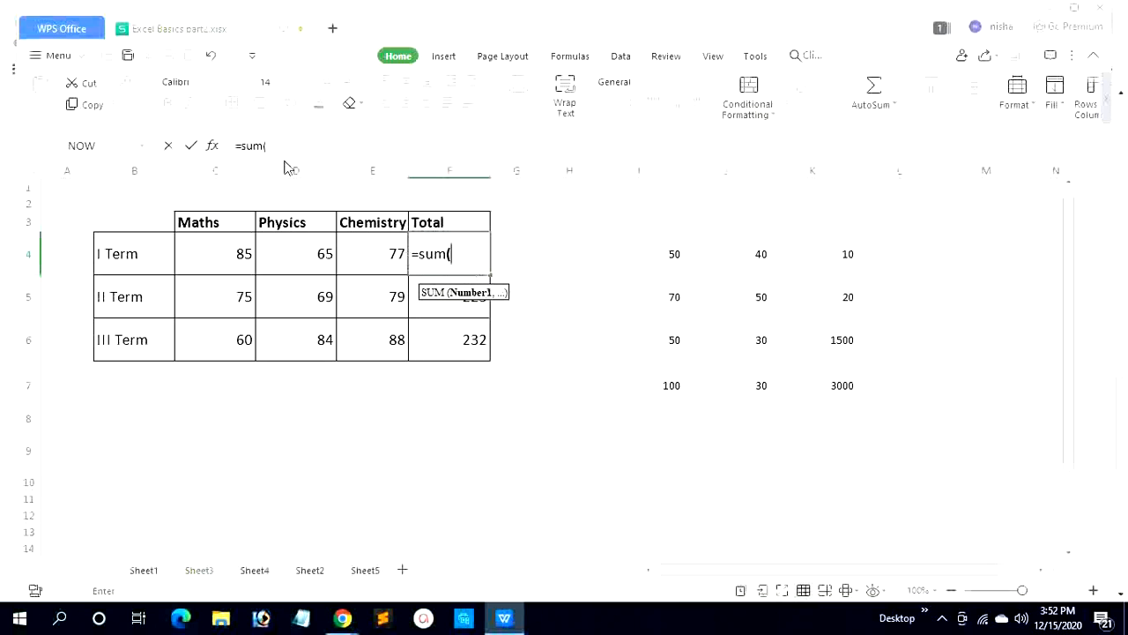
{"action": "left_click", "coordinate": [221, 260]}
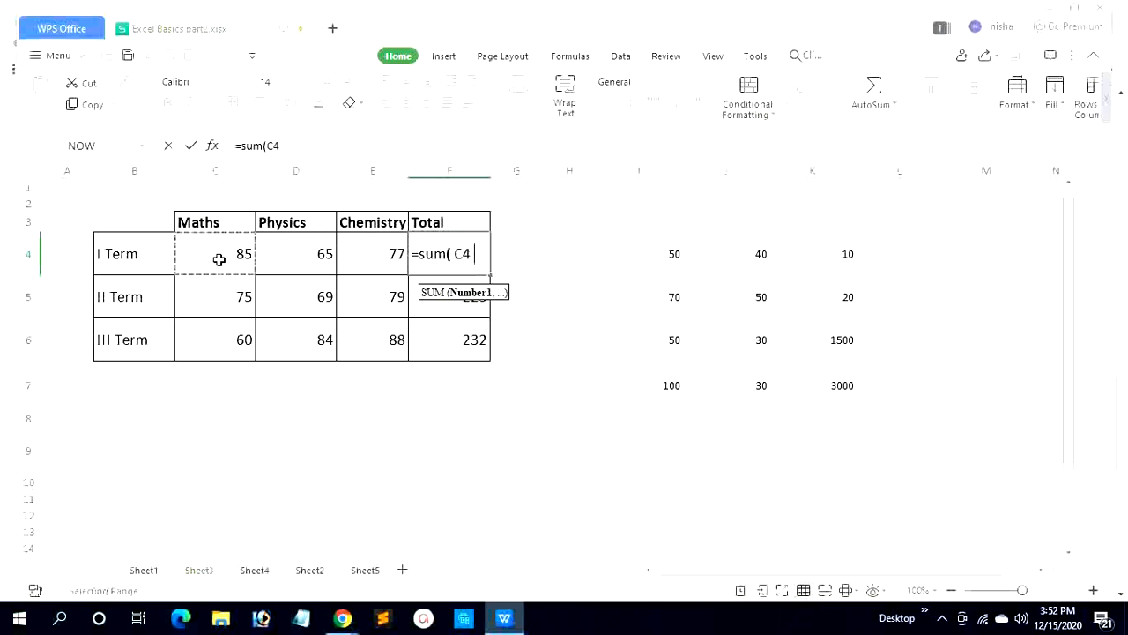
{"action": "left_click_drag", "start_coordinate": [223, 260], "coordinate": [388, 266]}
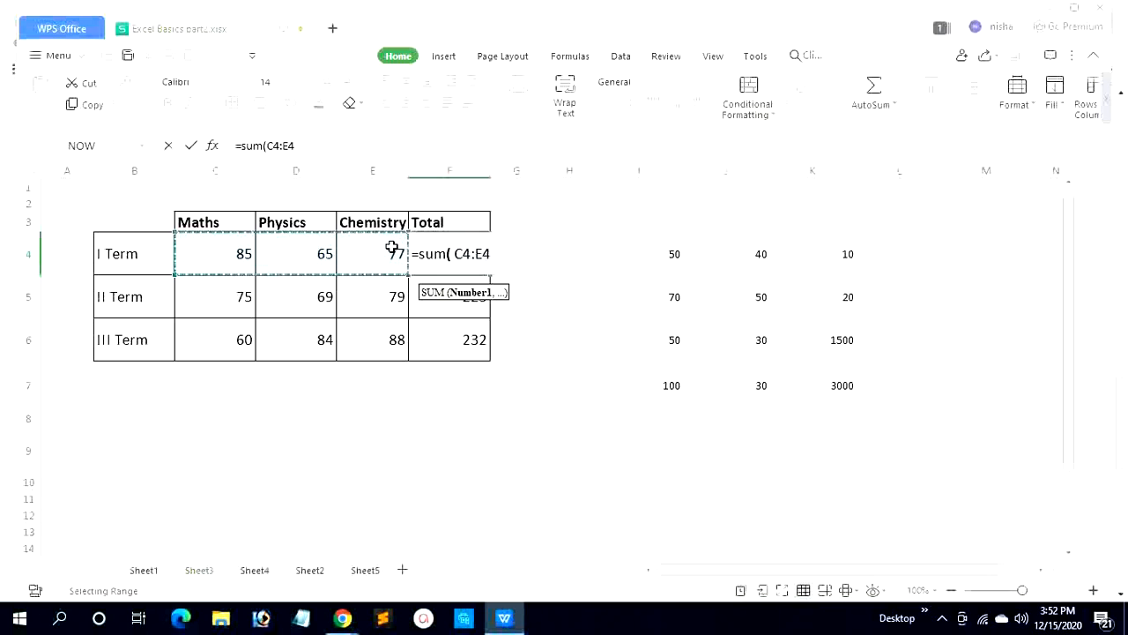
{"action": "key", "text": "Return"}
- Fill the SUM formula from F4 down to F6 and check the formulas in F5 and F6
{"action": "left_click", "coordinate": [435, 262]}
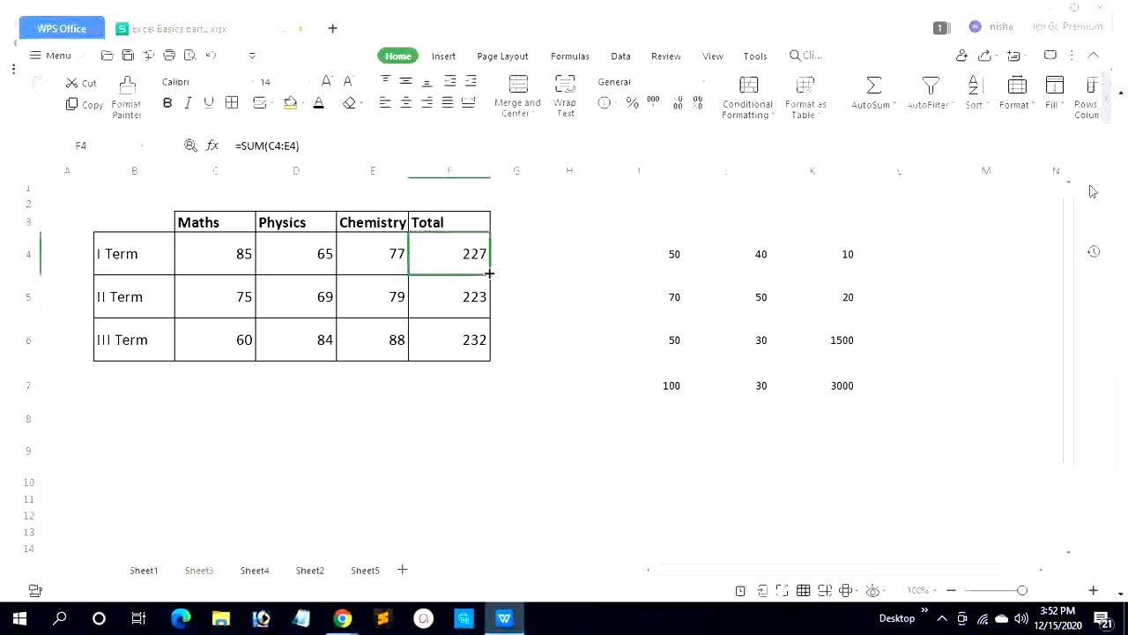
{"action": "left_click_drag", "start_coordinate": [489, 274], "coordinate": [488, 351]}
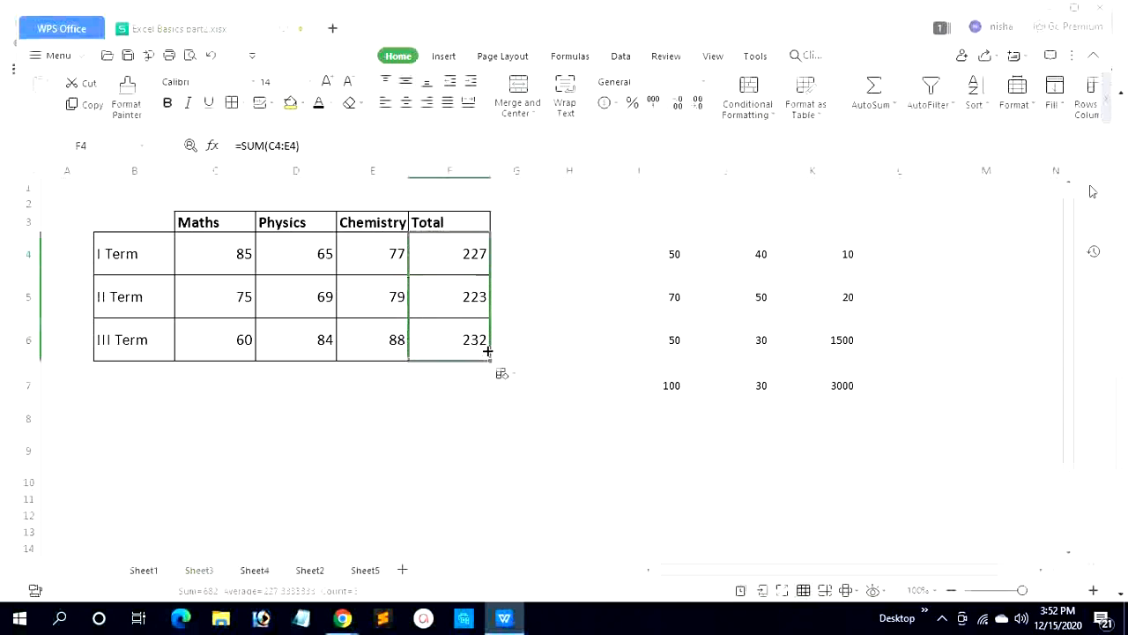
{"action": "left_click", "coordinate": [453, 296]}
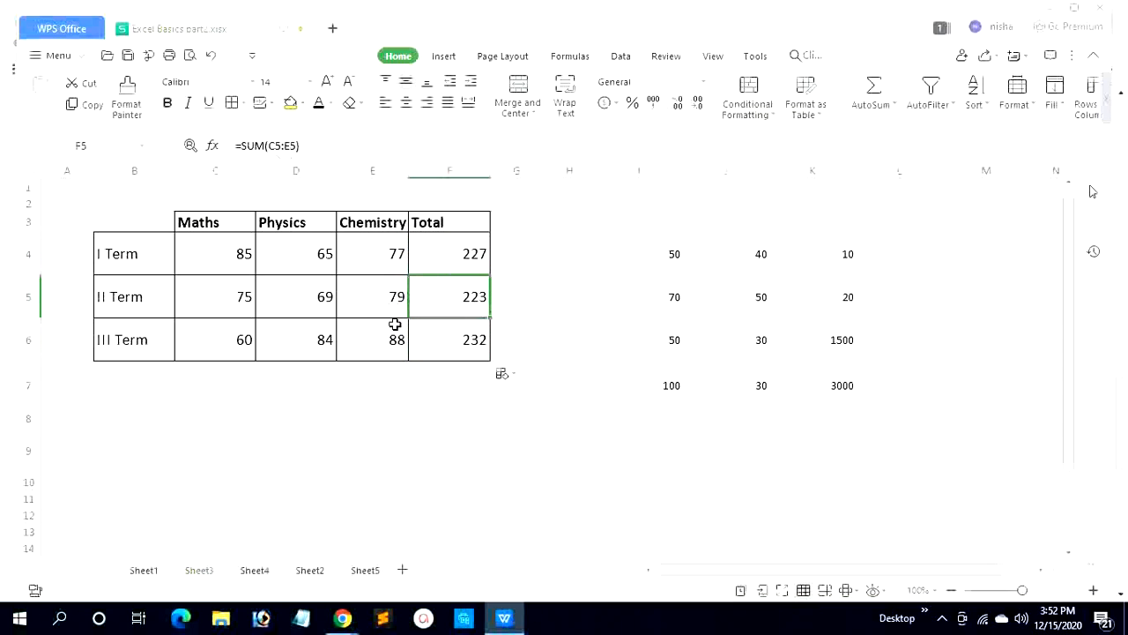
{"action": "left_click", "coordinate": [470, 339]}
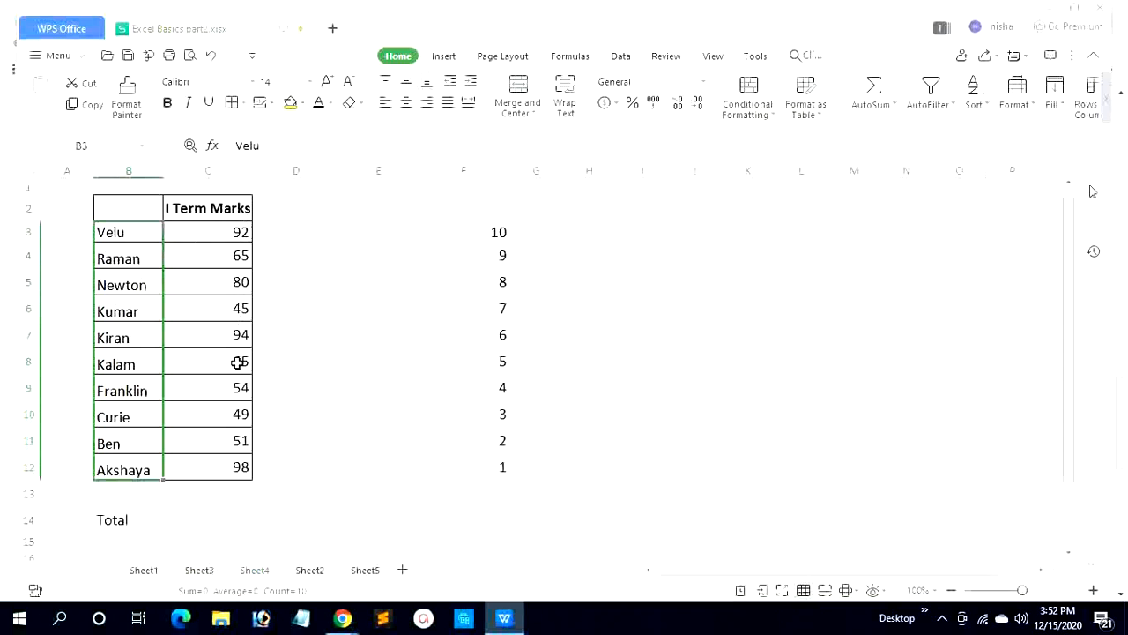
- Total the I Term Marks column on Sheet4 by entering =SUM(C3:C12) in C14
{"action": "left_click", "coordinate": [207, 522]}
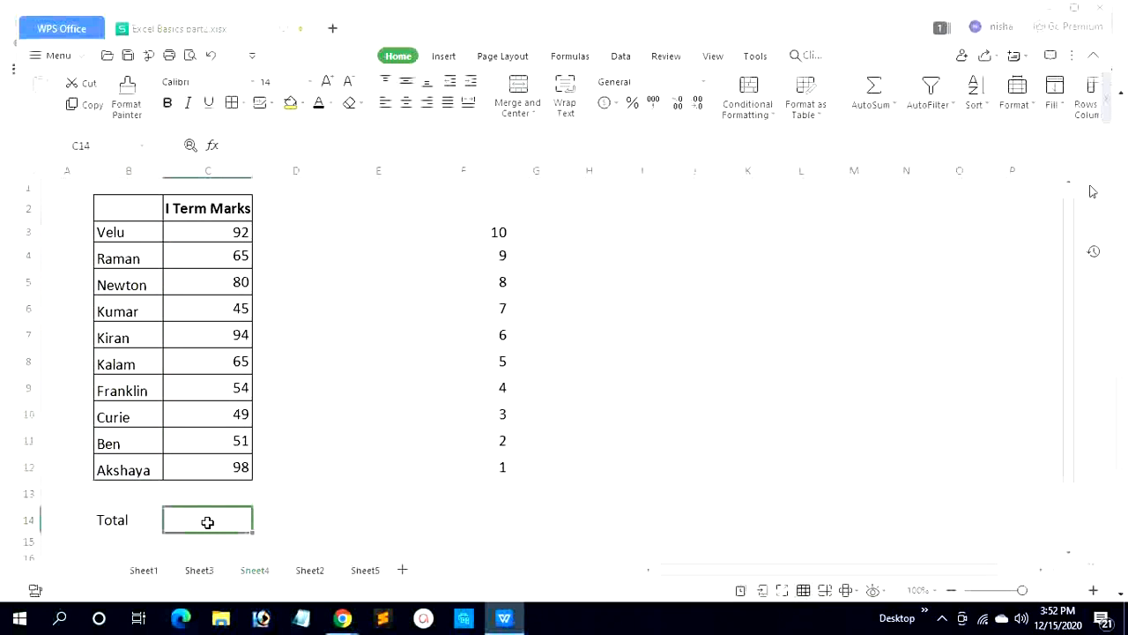
{"action": "type", "text": "=sum"}
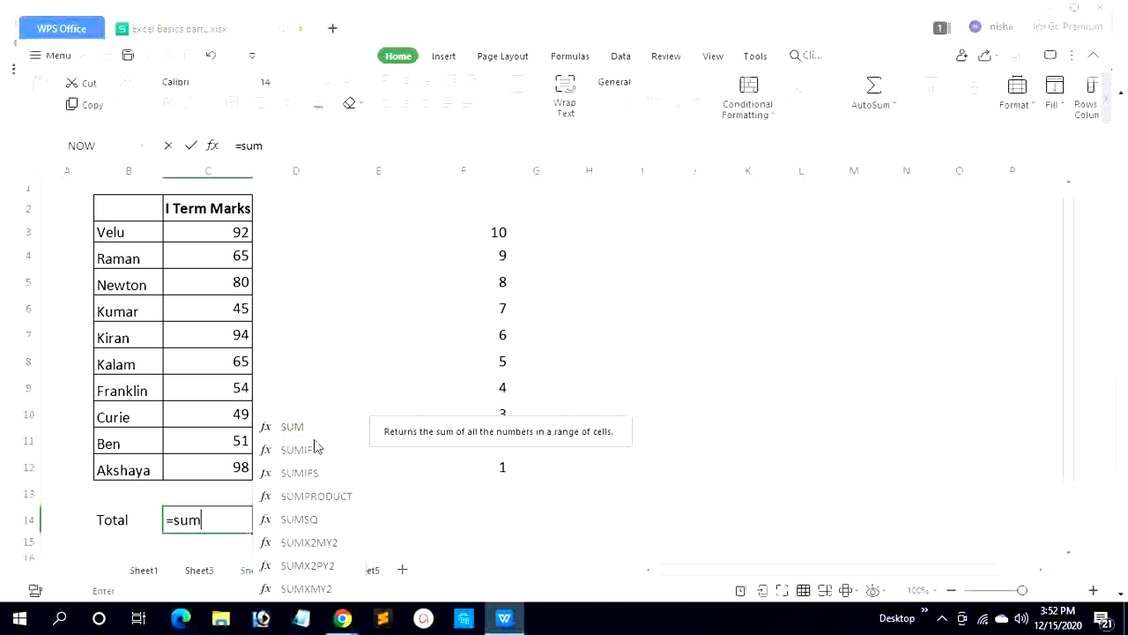
{"action": "type", "text": "("}
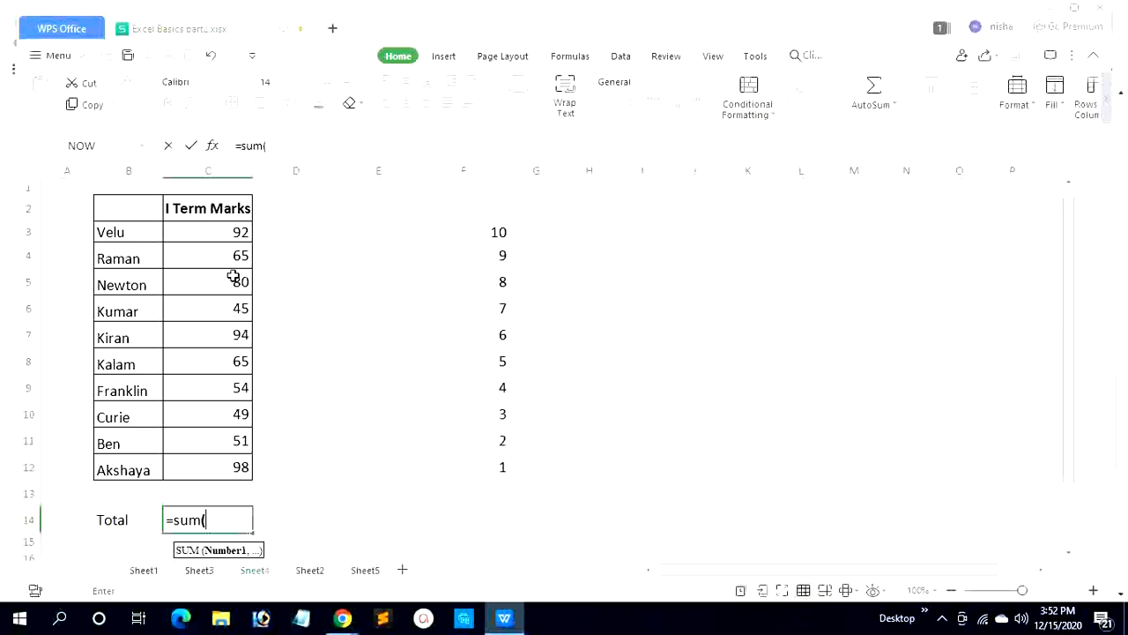
{"action": "left_click_drag", "start_coordinate": [229, 231], "coordinate": [227, 468]}
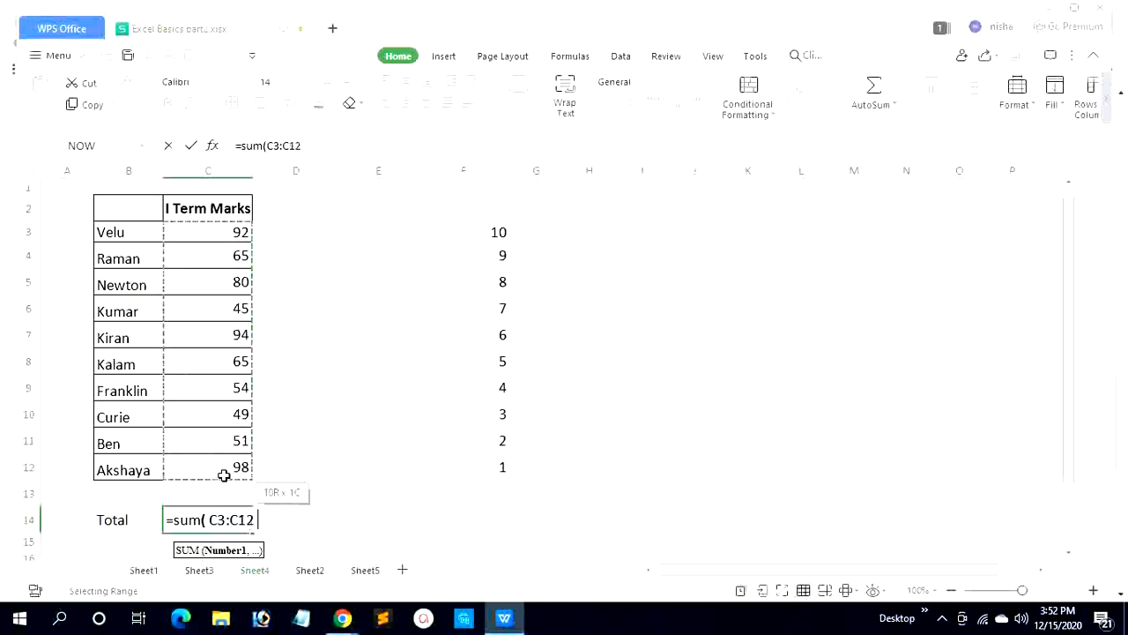
{"action": "key", "text": "Return"}
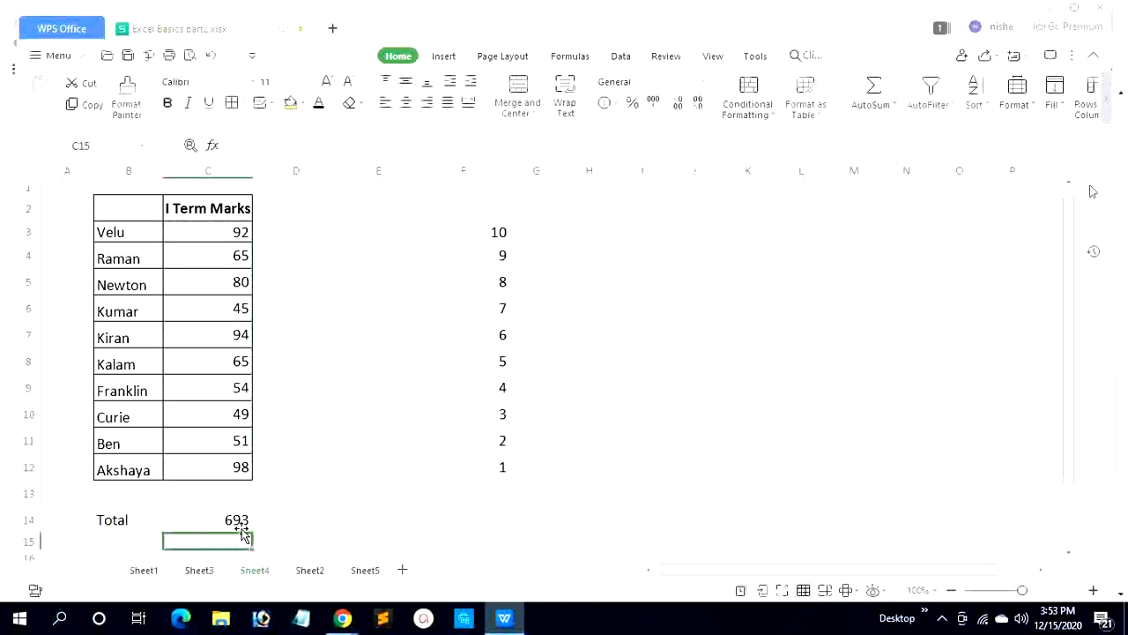
- Set the I Term mark in C8 to 67 to test whether the total updates
{"action": "left_click", "coordinate": [235, 362]}
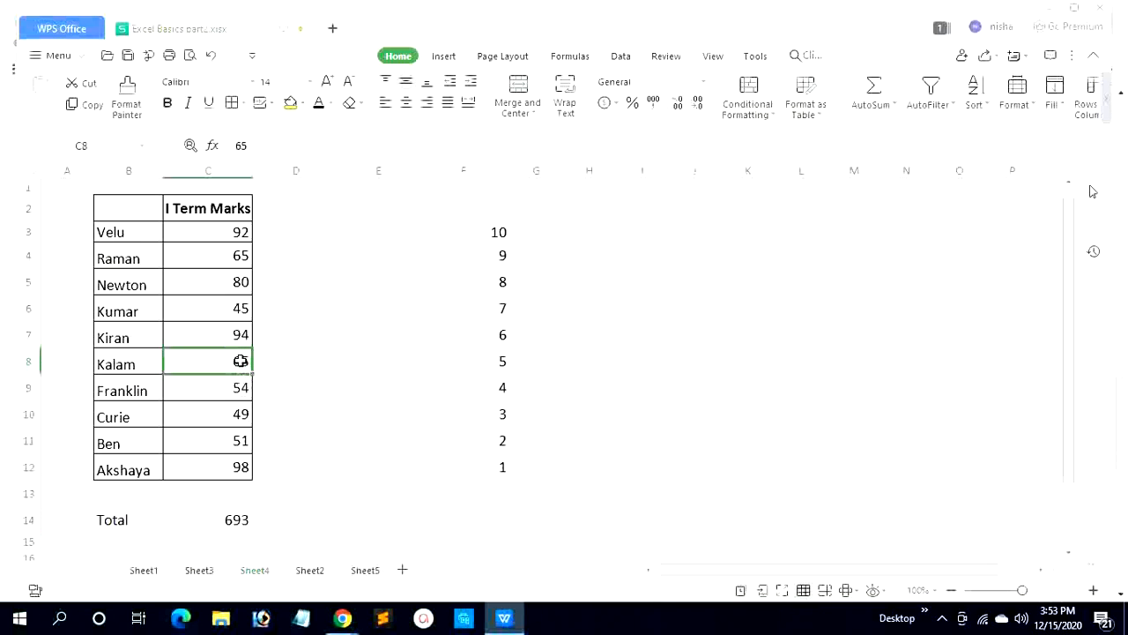
{"action": "type", "text": "67"}
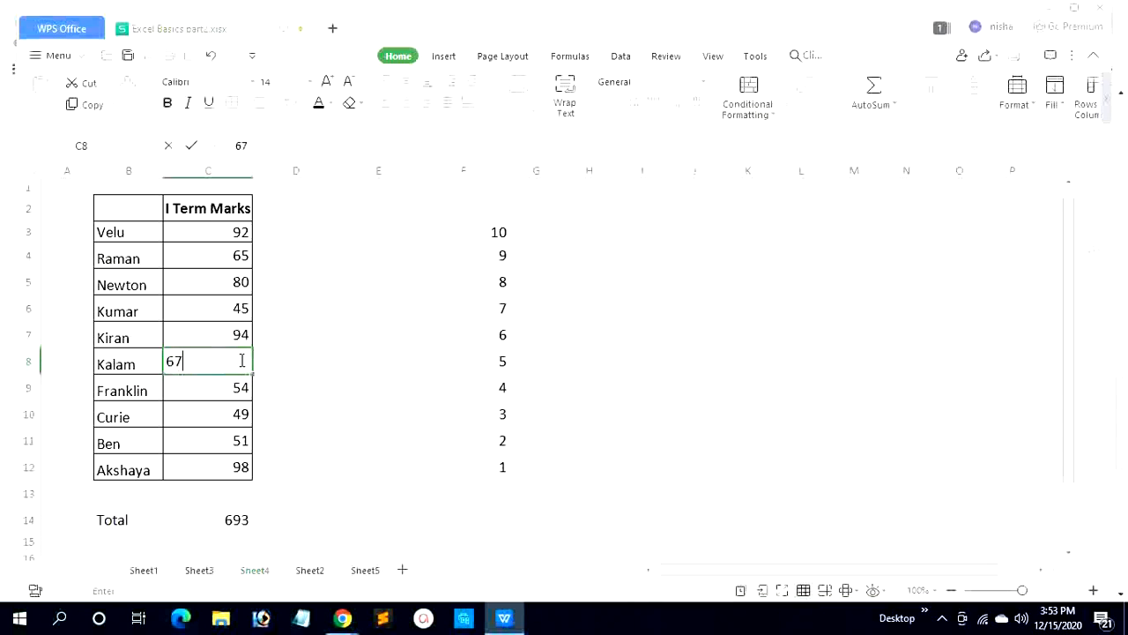
{"action": "left_click", "coordinate": [232, 467]}
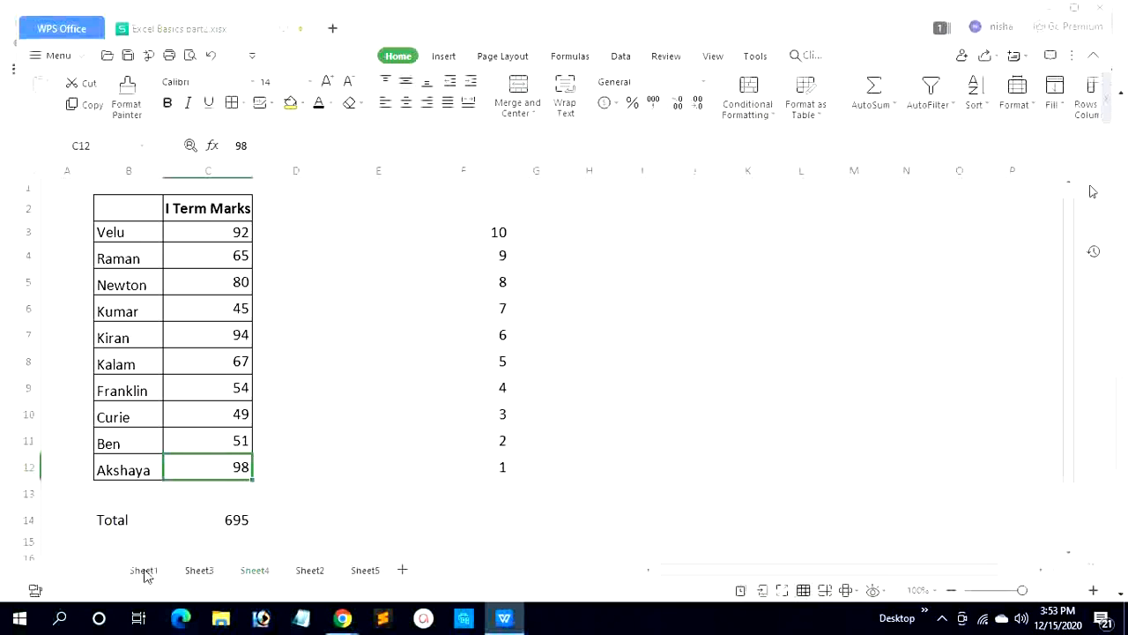
- Set the I Term mark in C8 to 70 and return to the topic list on Sheet1
{"action": "left_click", "coordinate": [237, 362]}
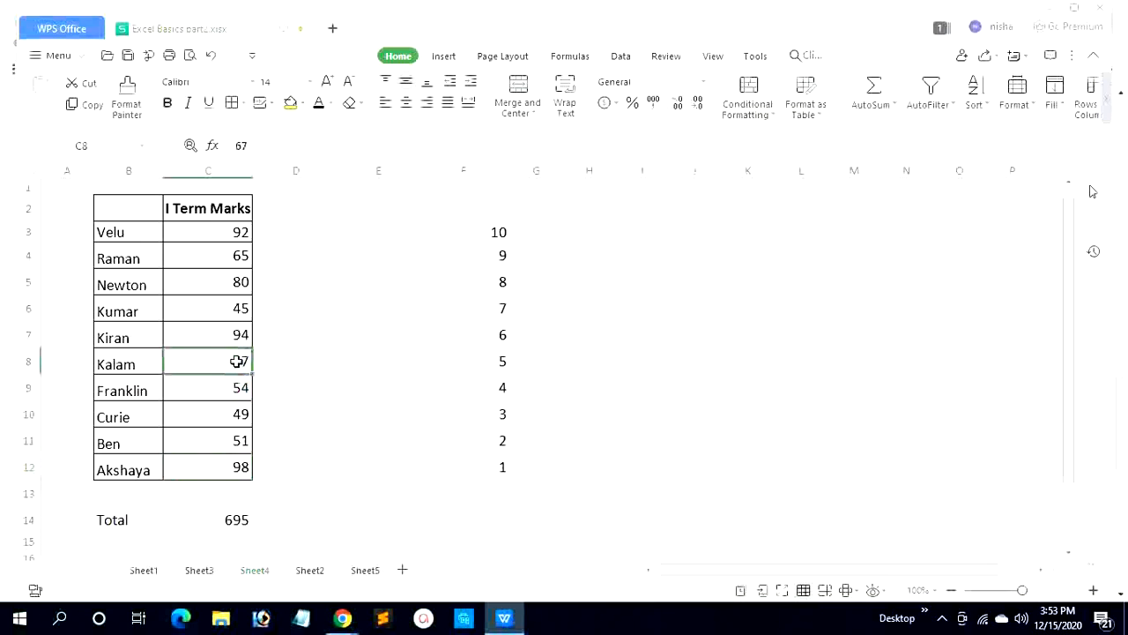
{"action": "type", "text": "70"}
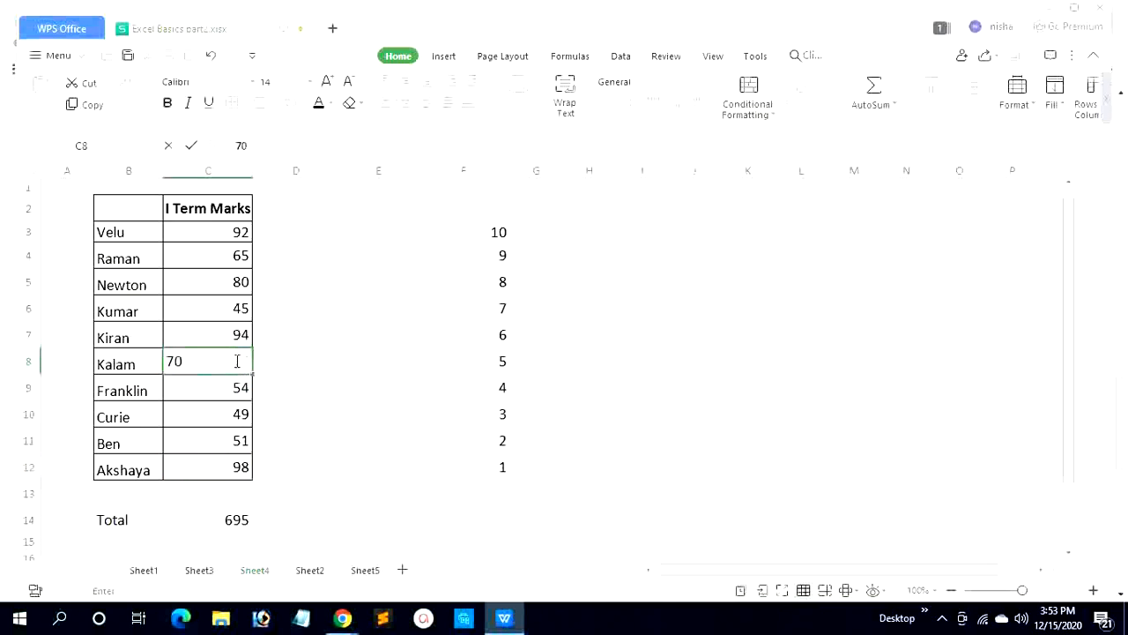
{"action": "left_click", "coordinate": [217, 420]}
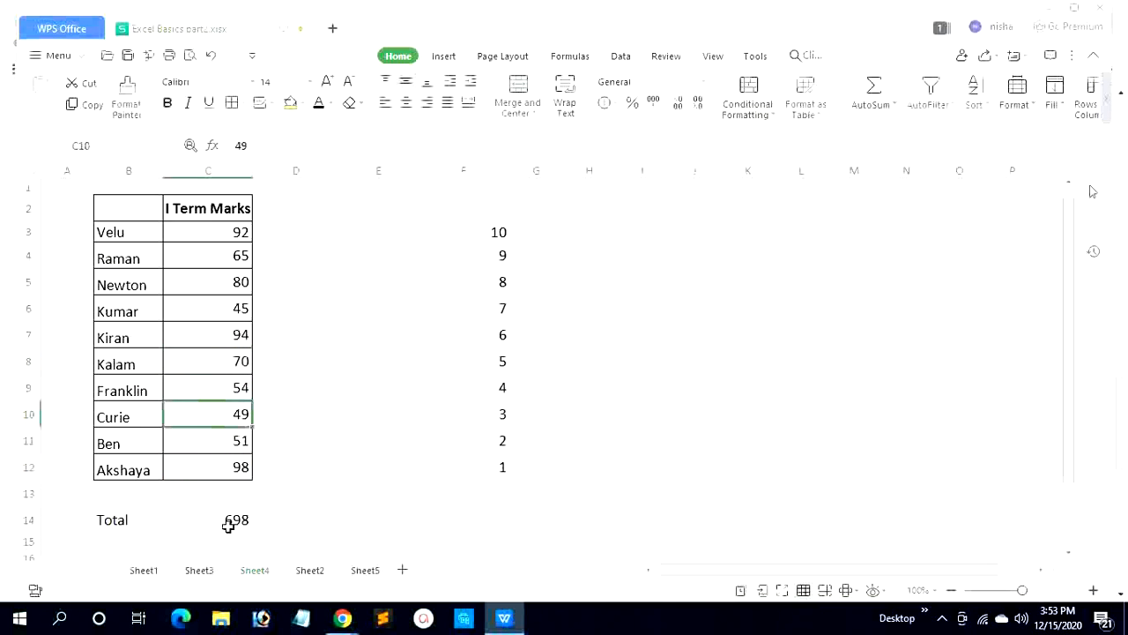
{"action": "left_click", "coordinate": [144, 570]}
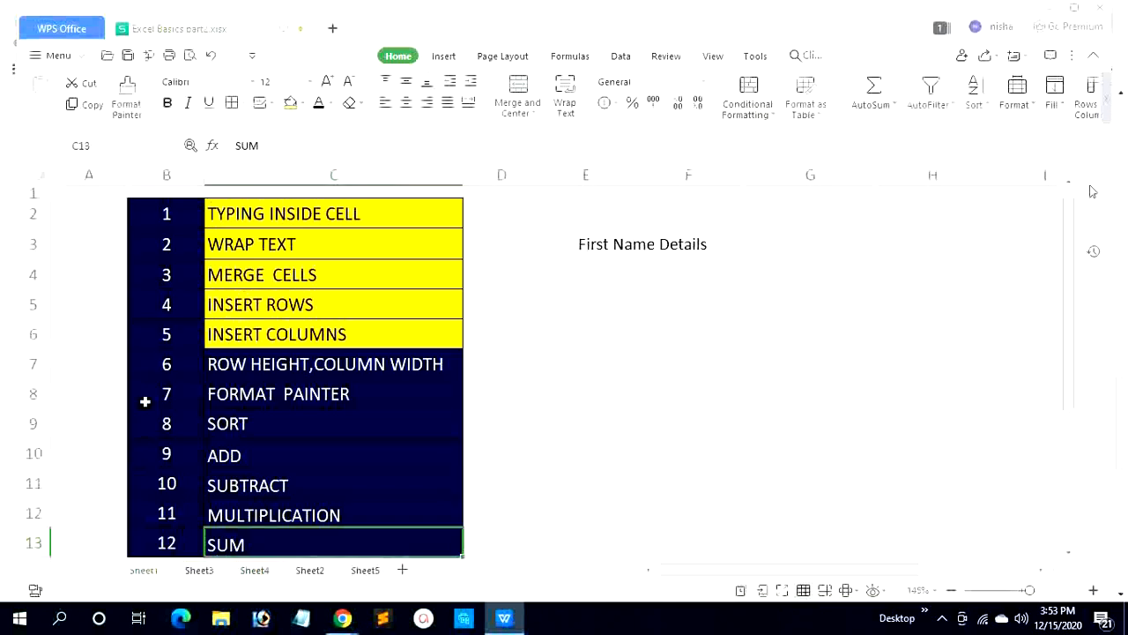